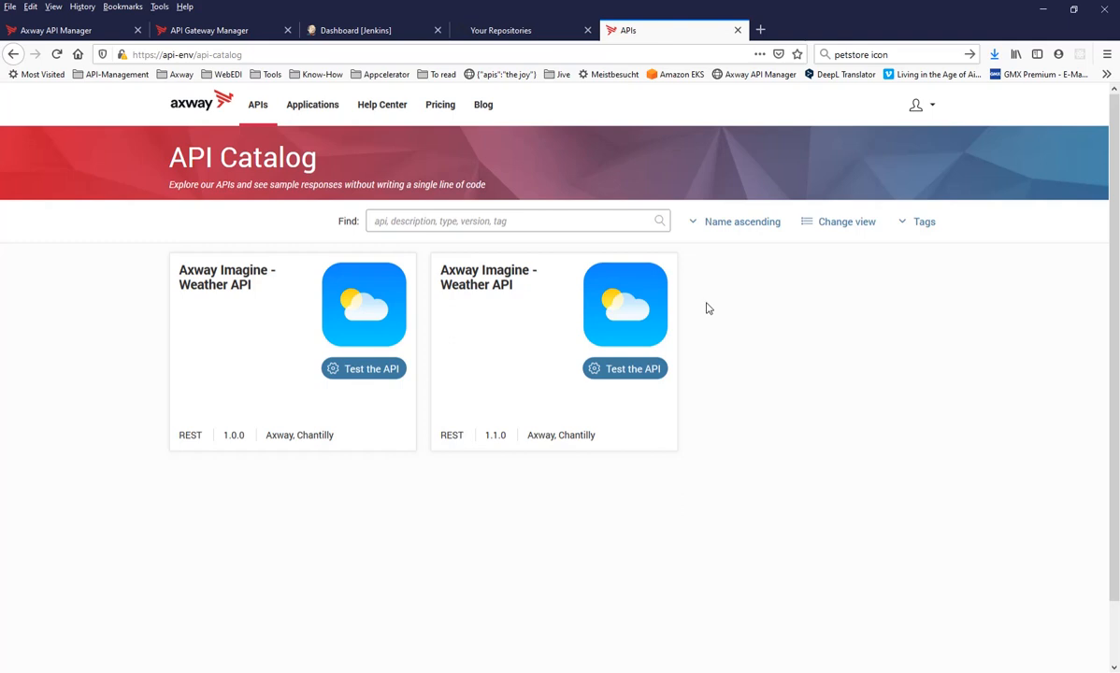
# Step: On GitHub, examine the account name in the address, the *-api-* repository filter, and the sample-api-project and imagine-api-demo names
pyautogui.click(519, 32)
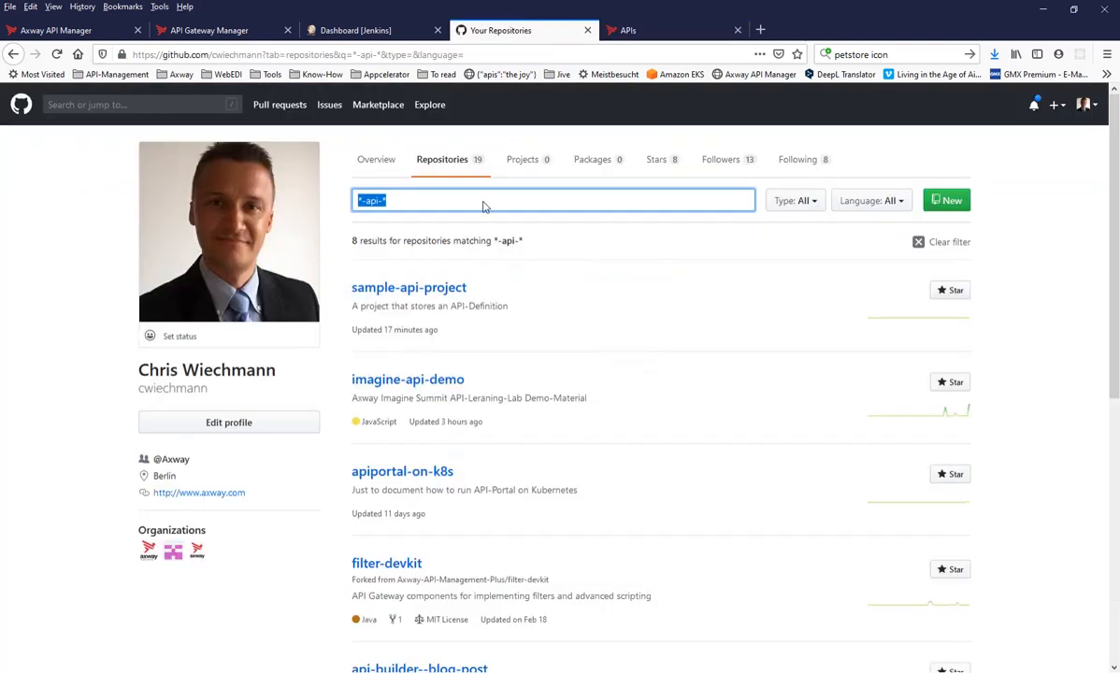
pyautogui.doubleClick(236, 55)
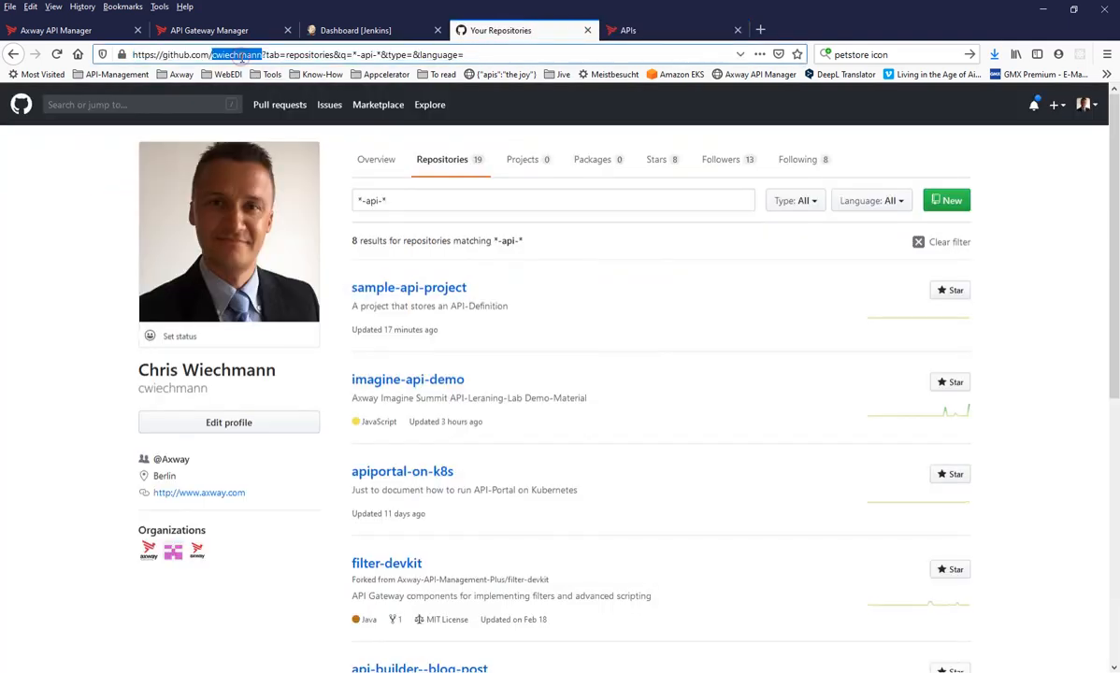
pyautogui.click(403, 200)
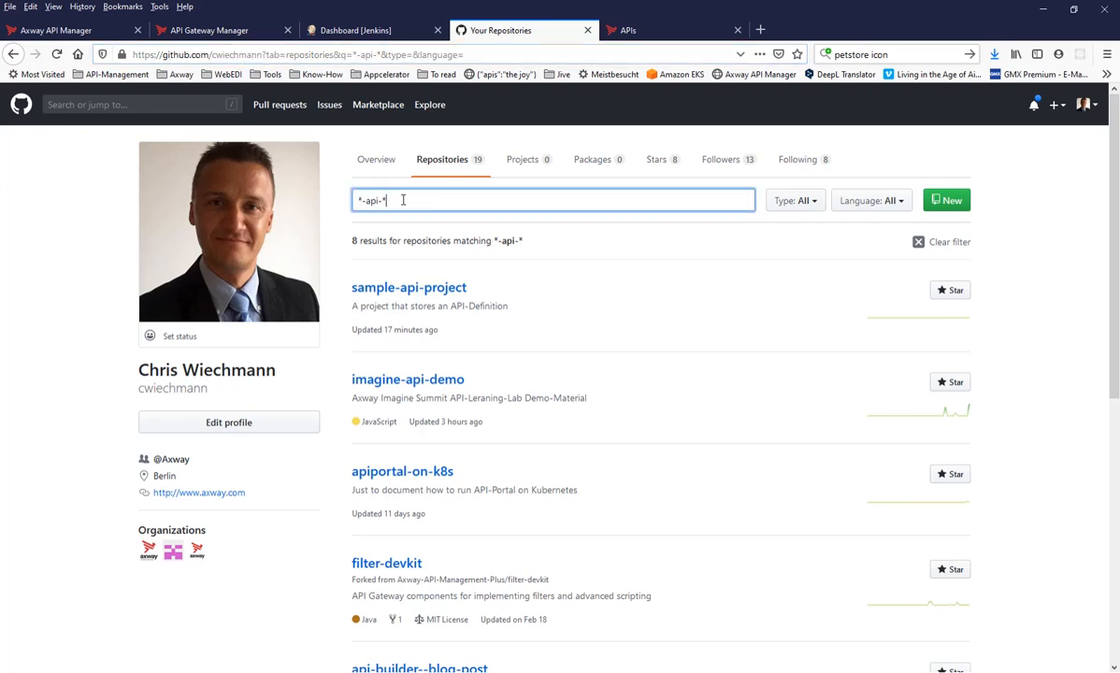
pyautogui.moveTo(403, 200); pyautogui.dragTo(354, 204)
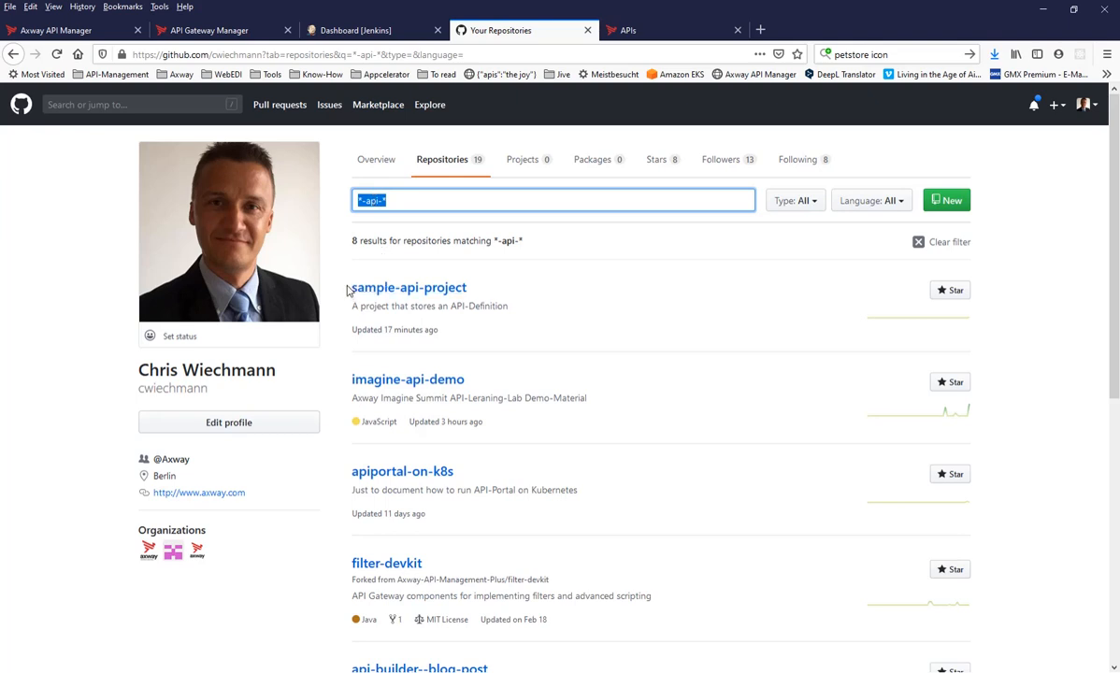
pyautogui.moveTo(346, 287); pyautogui.dragTo(470, 295)
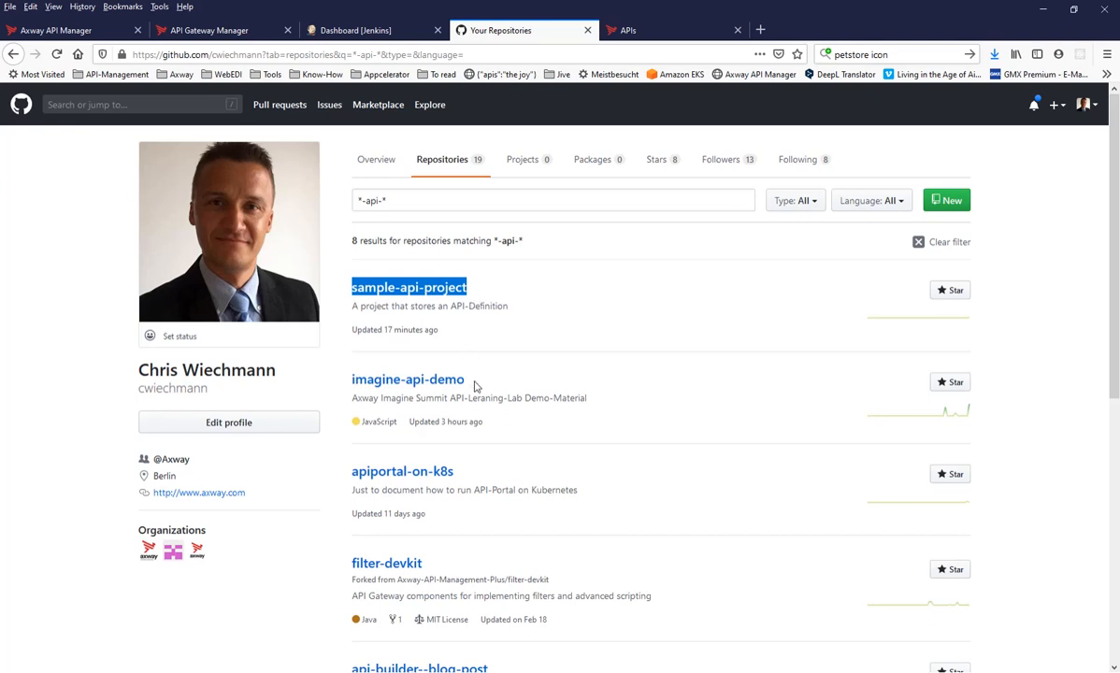
pyautogui.moveTo(466, 381); pyautogui.dragTo(351, 389)
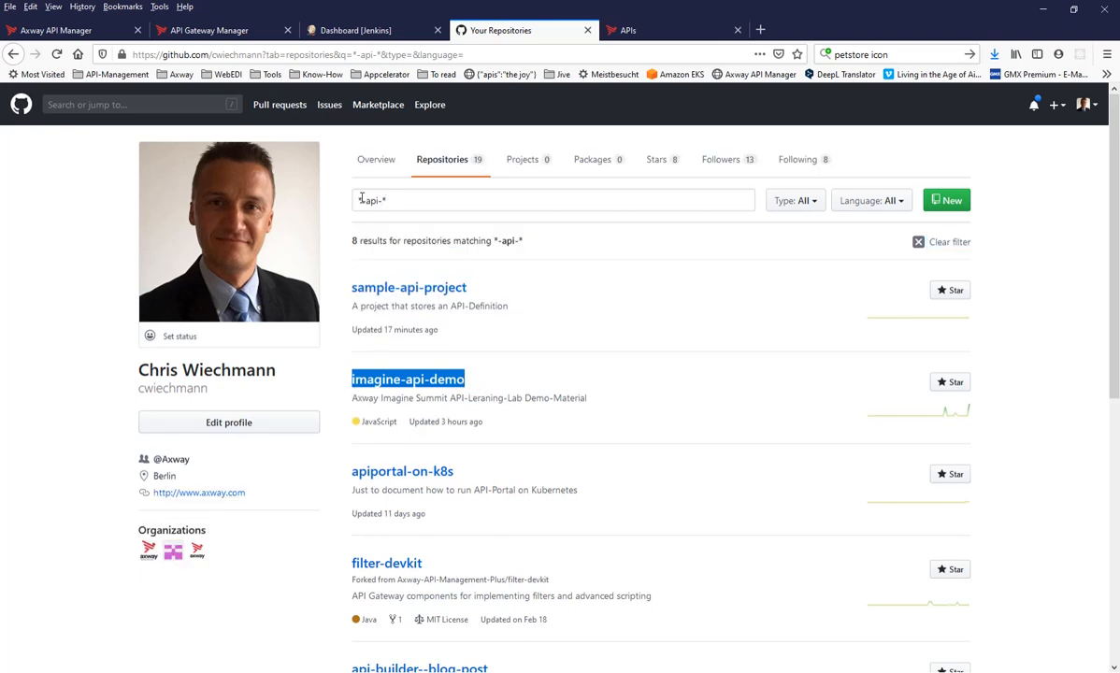
pyautogui.doubleClick(364, 202)
pyautogui.click(365, 201)
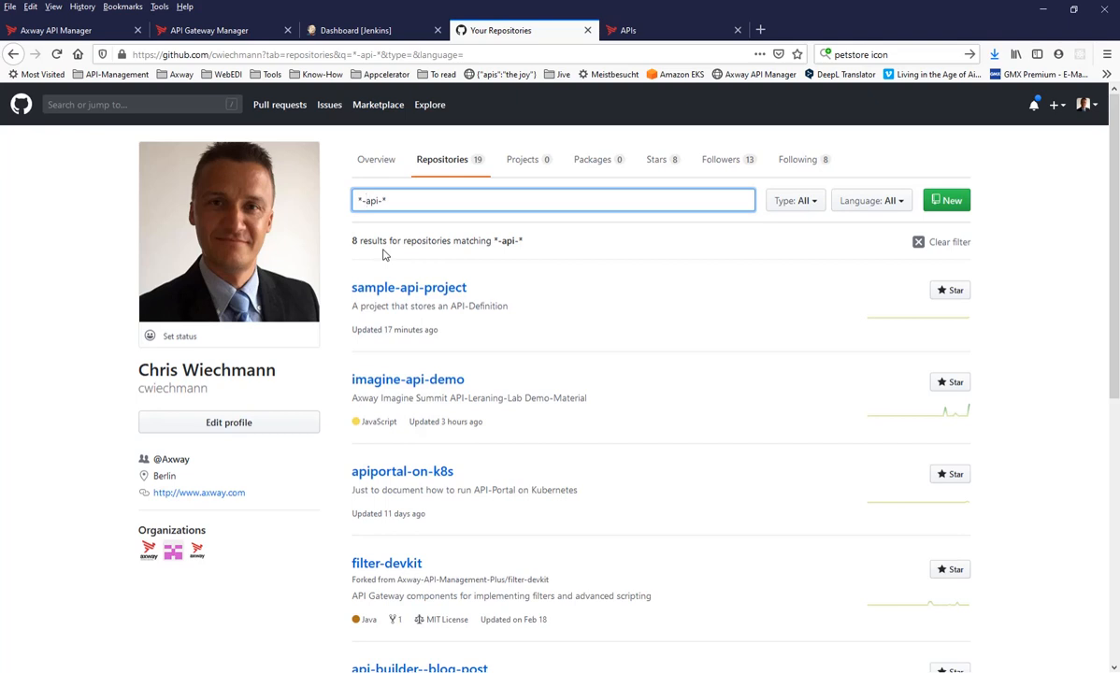
# Step: Switch to Jenkins and check the stored credentials for the entry with the ID GitHub
pyautogui.click(355, 32)
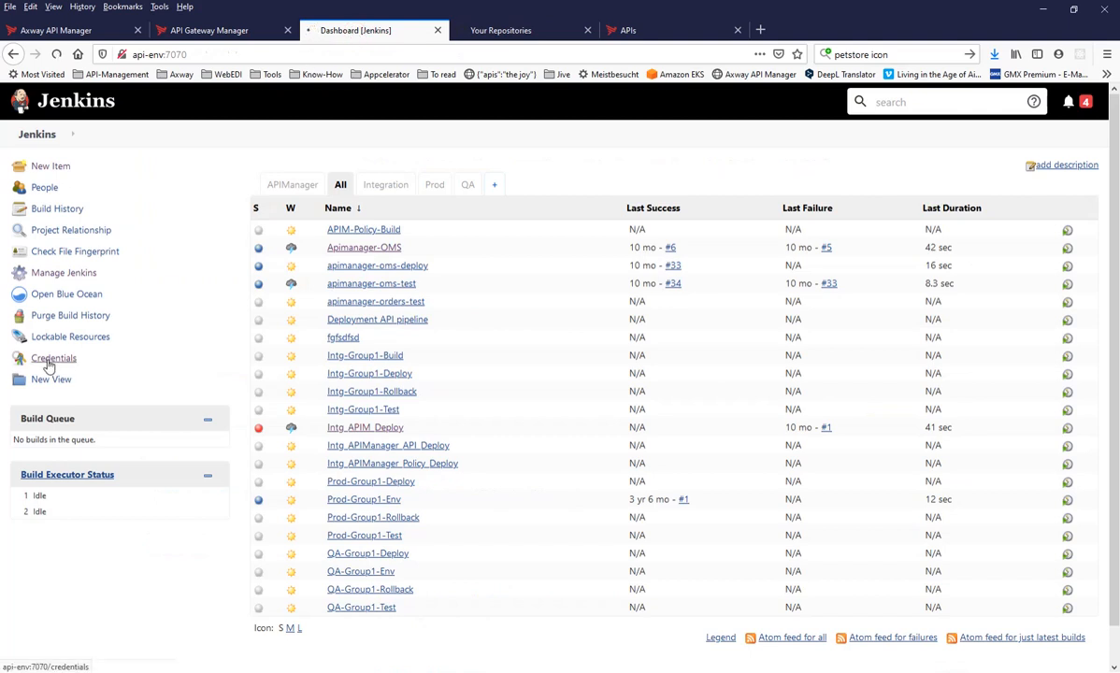
pyautogui.click(51, 360)
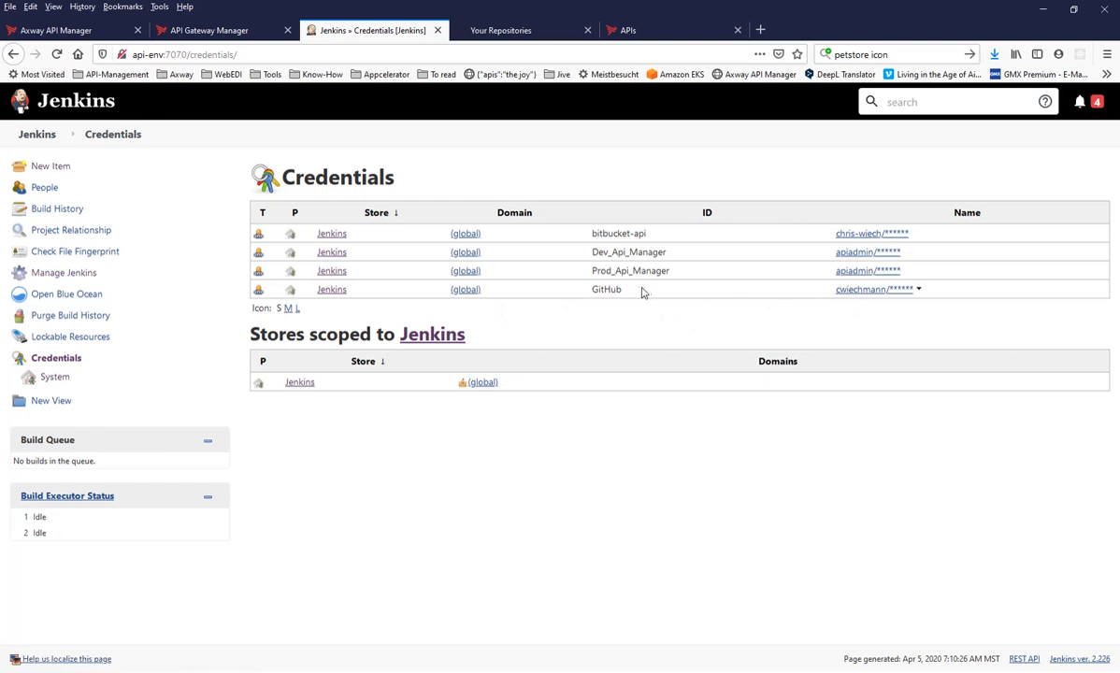
pyautogui.moveTo(641, 293); pyautogui.dragTo(594, 303)
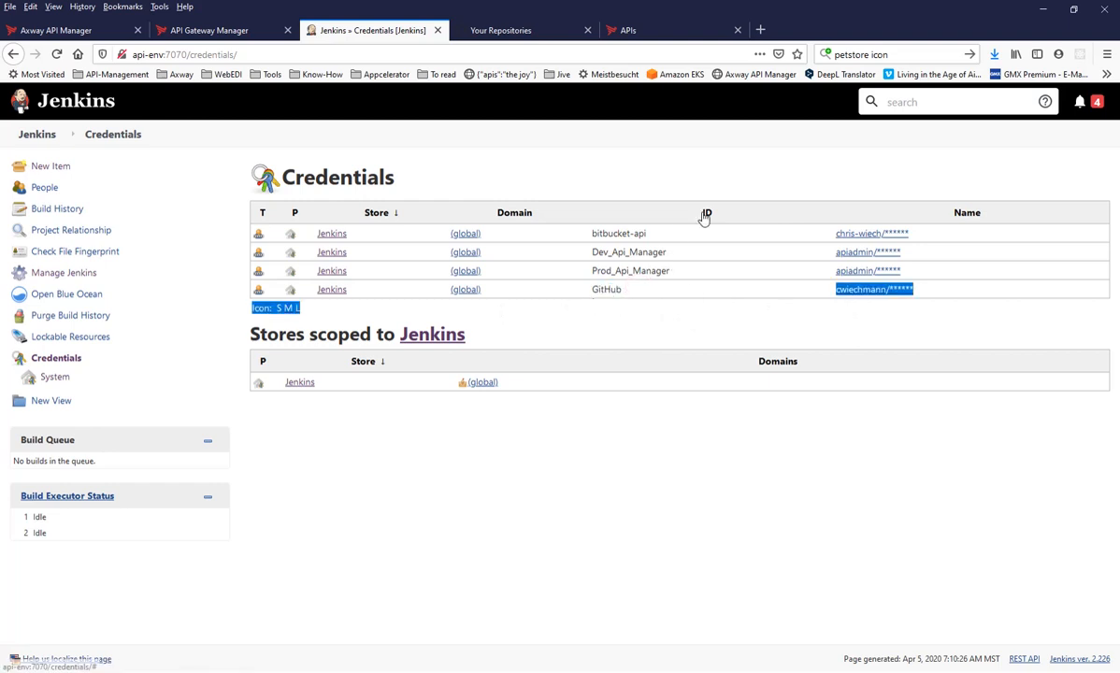
pyautogui.doubleClick(605, 288)
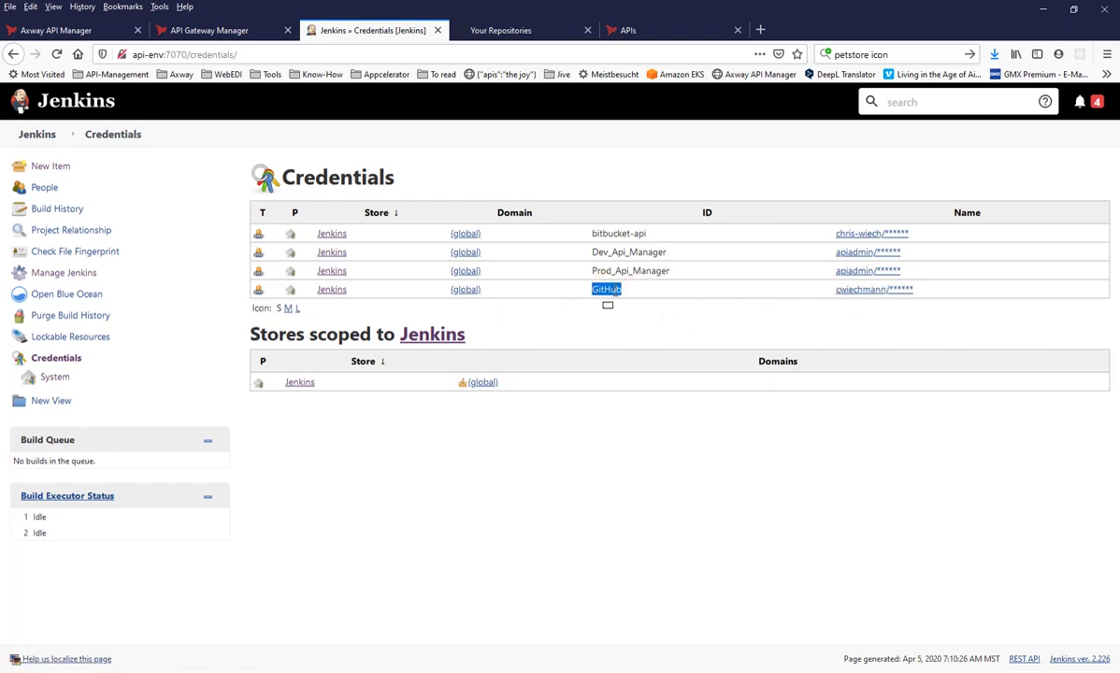
# Step: Open the Jenkins plugin management and filter the installed plugins by GitHub
pyautogui.click(66, 273)
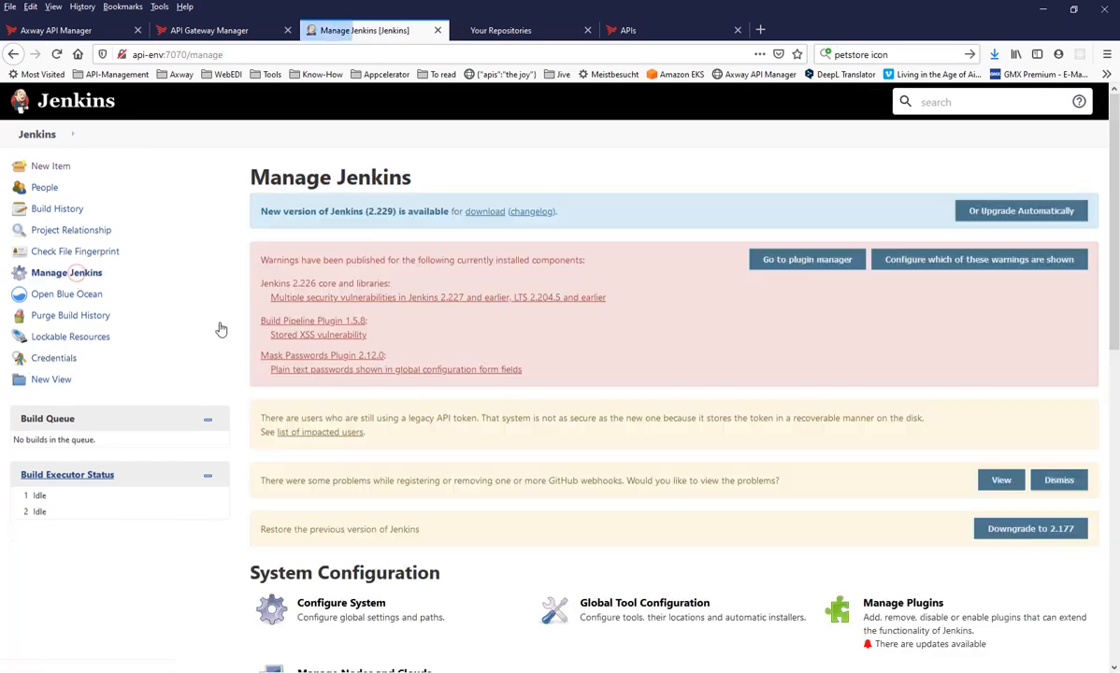
pyautogui.click(916, 613)
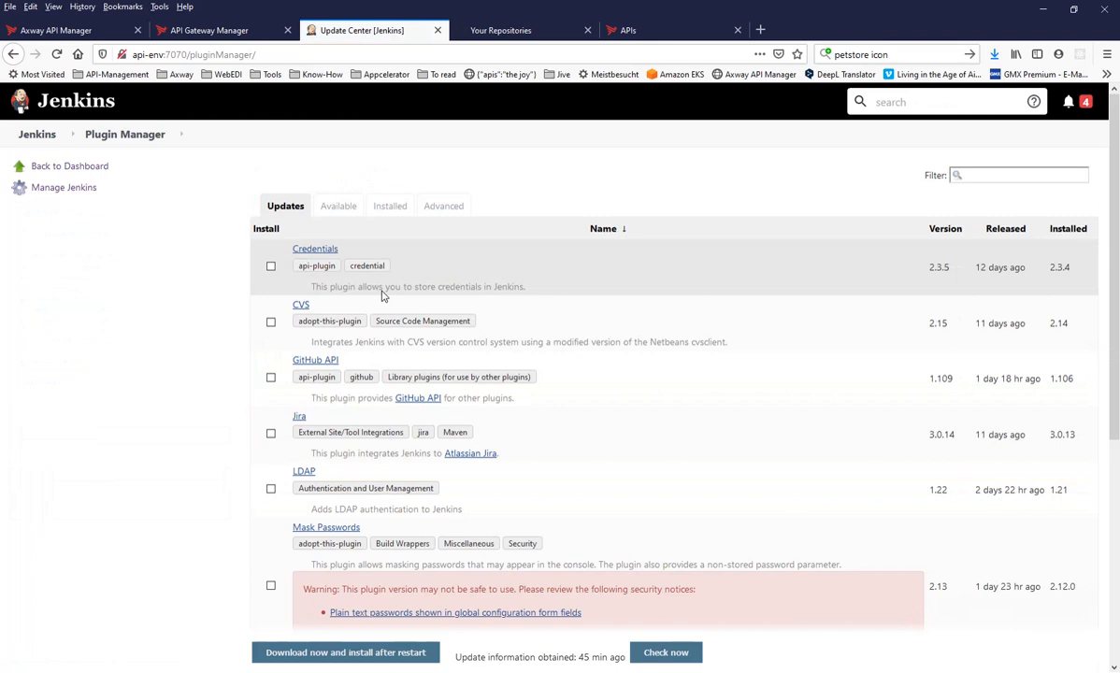
pyautogui.click(389, 208)
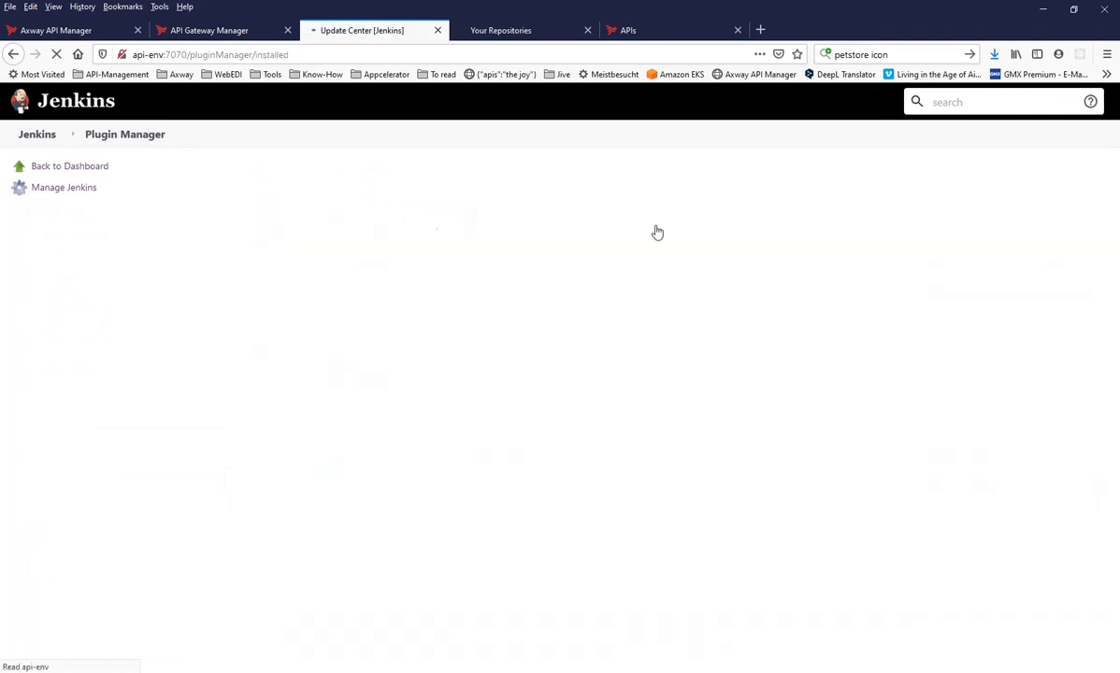
pyautogui.click(979, 173)
pyautogui.write('GitHub')
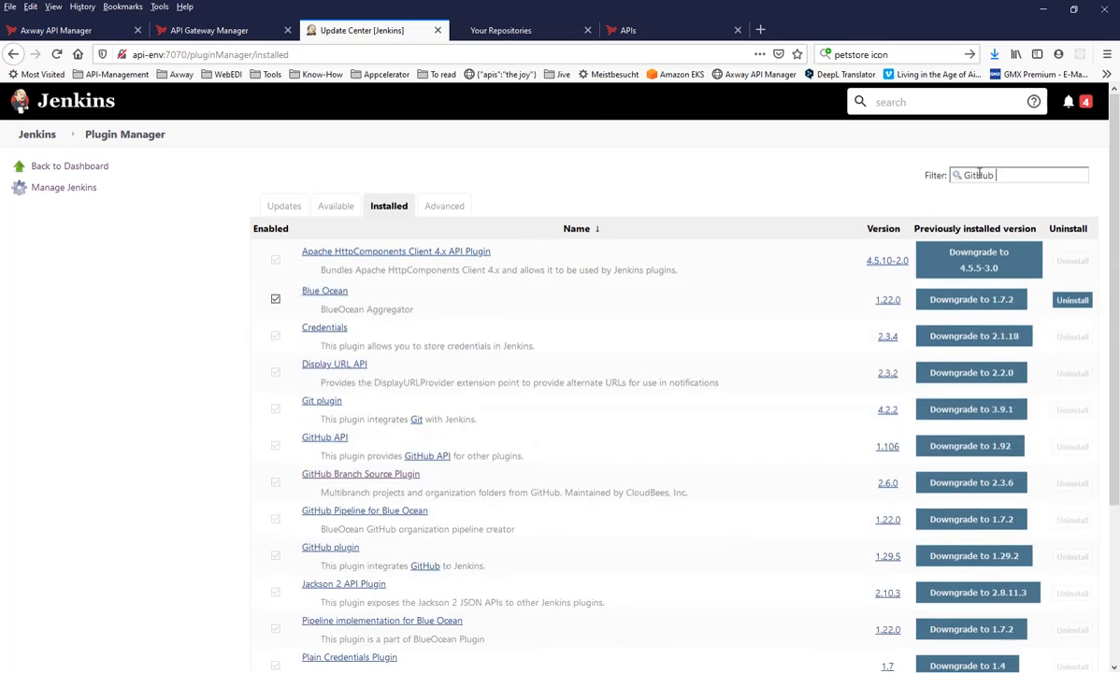
pyautogui.write(' Sour')
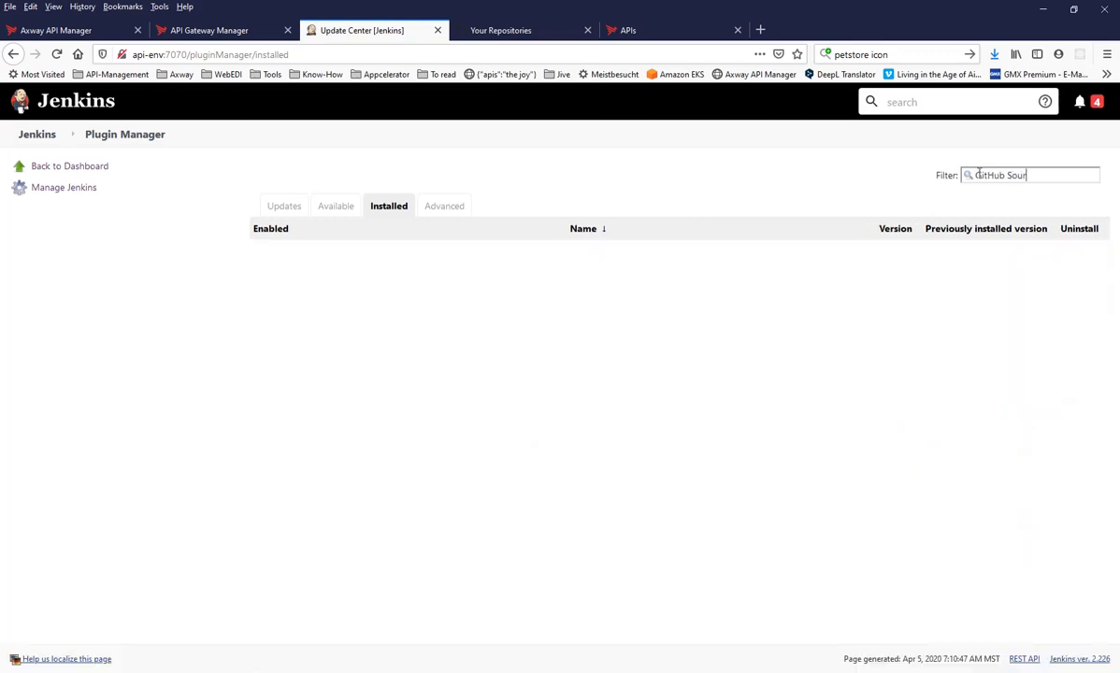
pyautogui.press('BackSpace')
pyautogui.press('BackSpace')
pyautogui.press('BackSpace')
pyautogui.press('BackSpace')
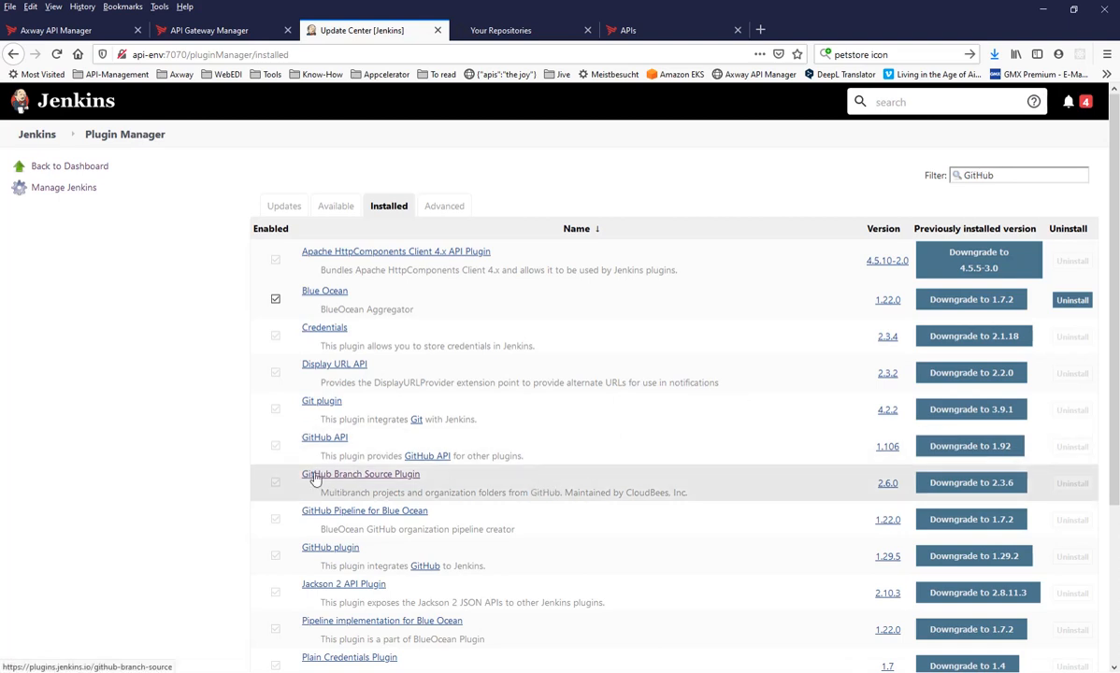
# Step: Check the GitHub Branch Source Plugin entry among the installed plugins
pyautogui.moveTo(296, 478); pyautogui.dragTo(455, 496)
pyautogui.click(463, 494)
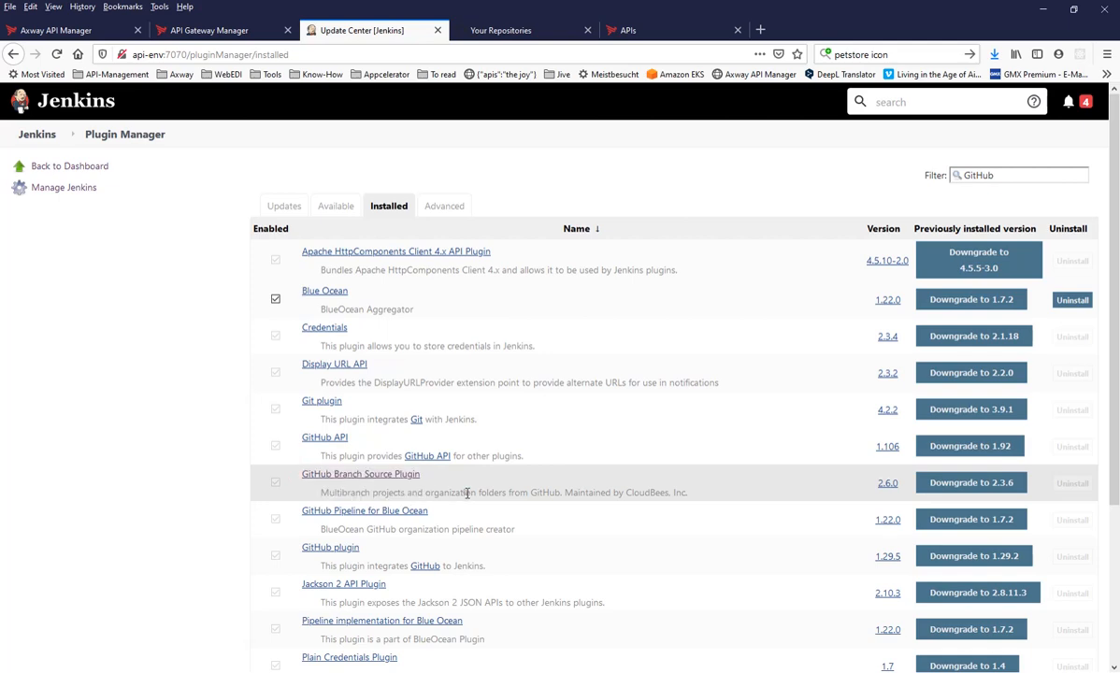
pyautogui.scroll(-5, 468, 493)
pyautogui.scroll(5, 467, 495)
# Step: Create a new Jenkins item of type GitHub Organization, named after the GitHub account
pyautogui.click(61, 135)
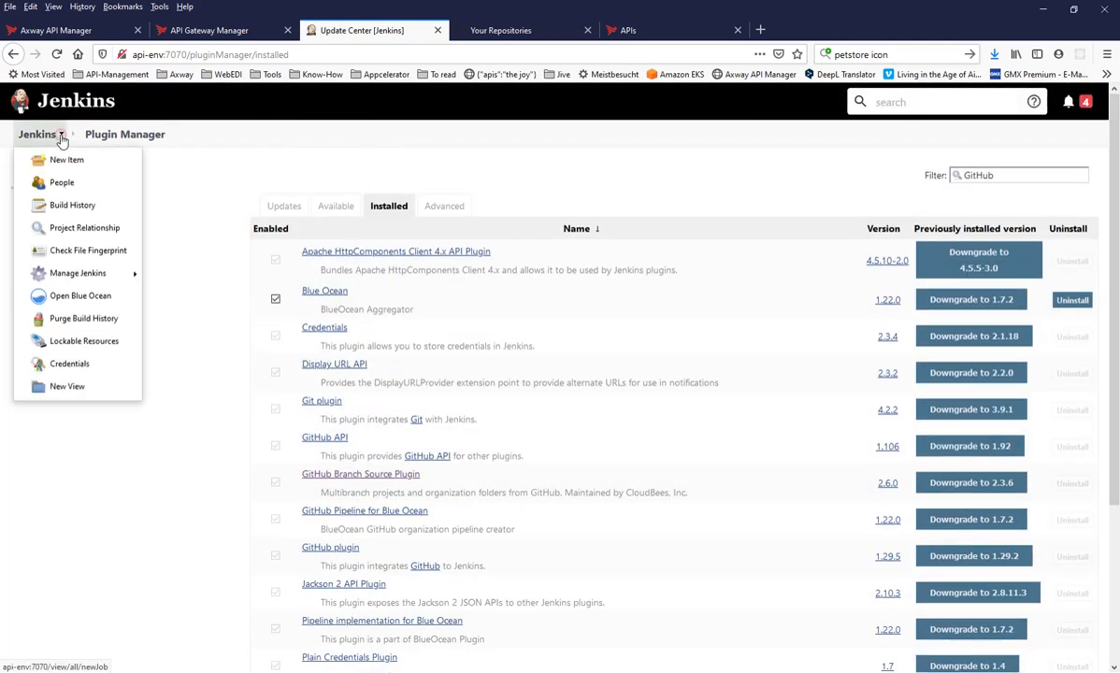
pyautogui.click(66, 164)
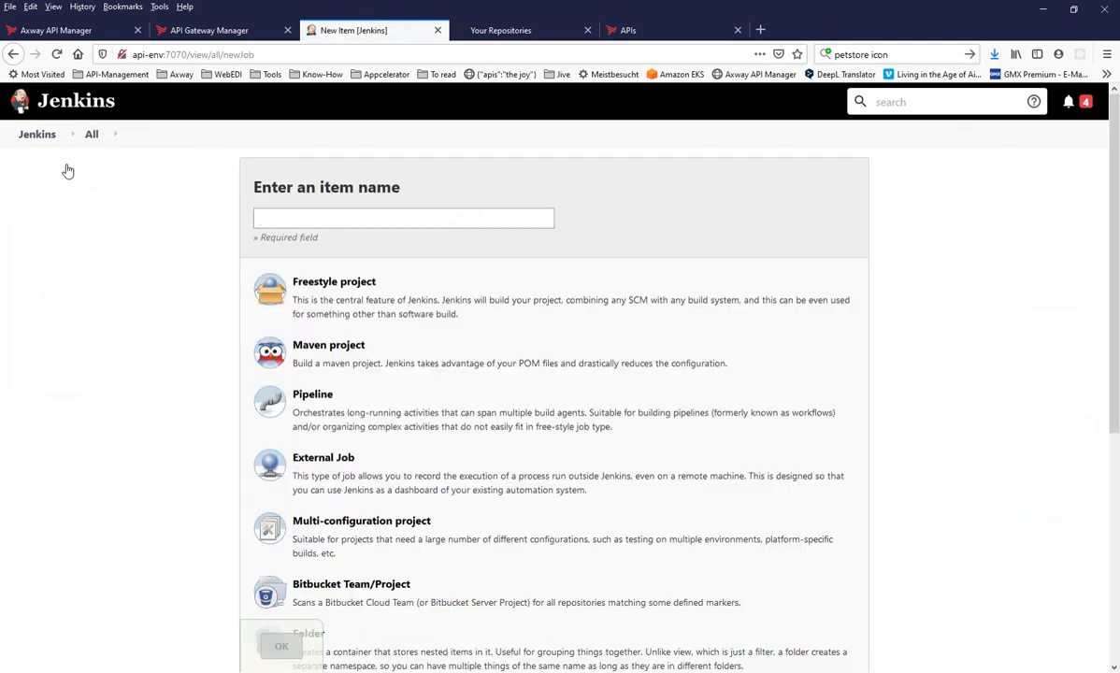
pyautogui.scroll(-3, 225, 495)
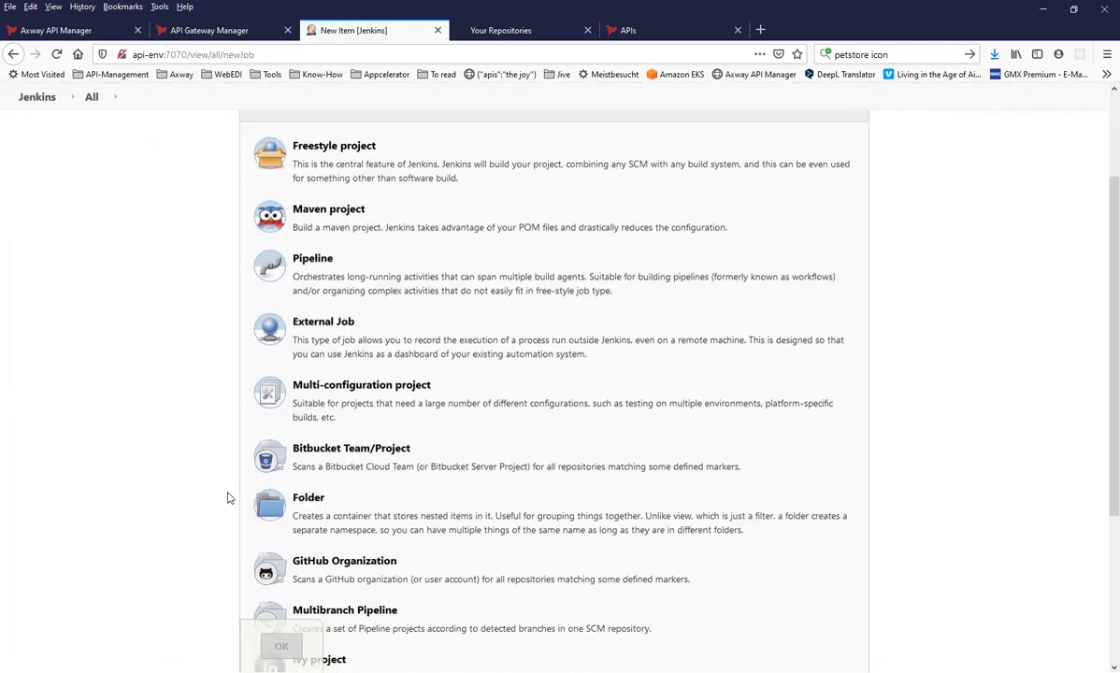
pyautogui.click(324, 574)
pyautogui.scroll(3, 173, 563)
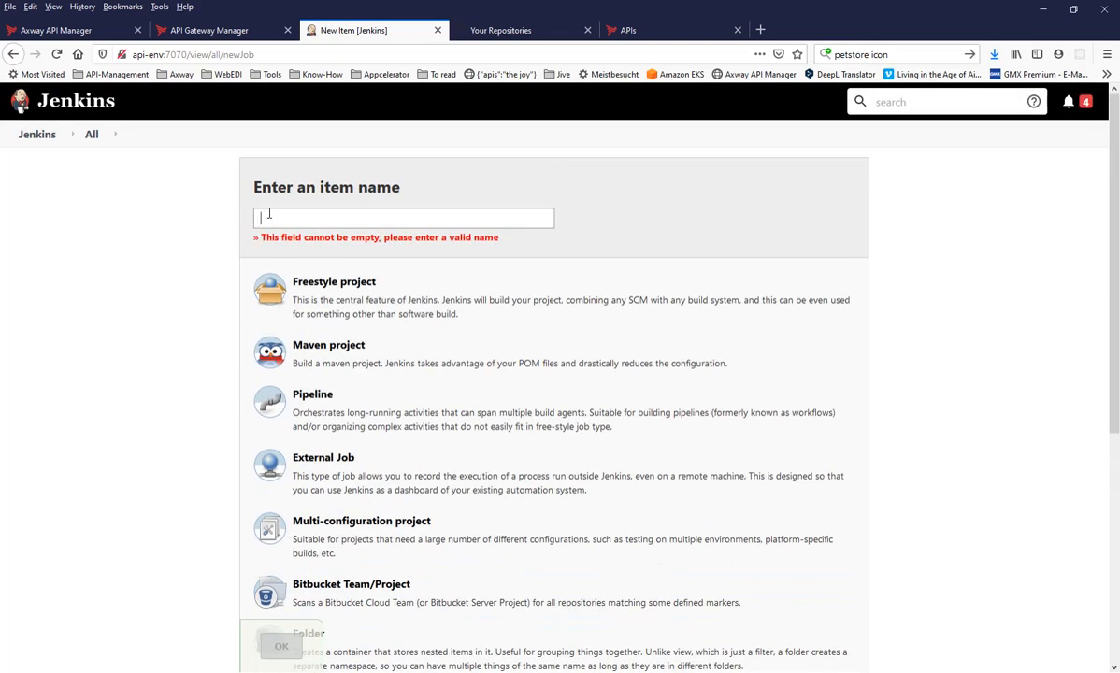
pyautogui.click(269, 217)
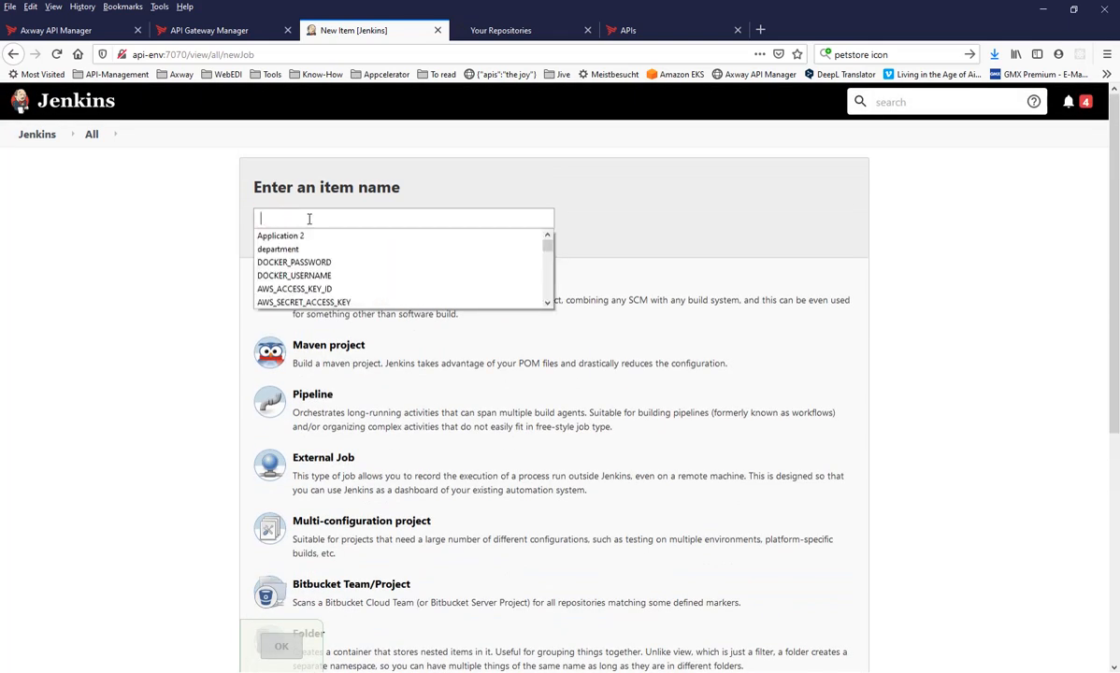
pyautogui.write('cwiechmann')
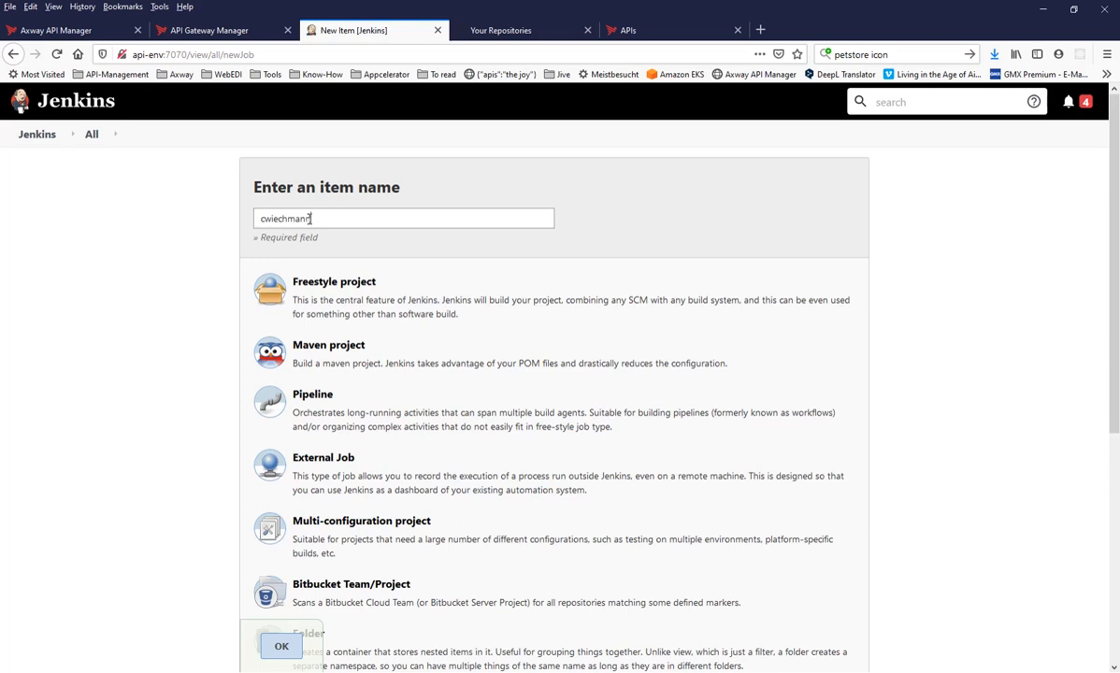
pyautogui.click(232, 308)
pyautogui.click(292, 655)
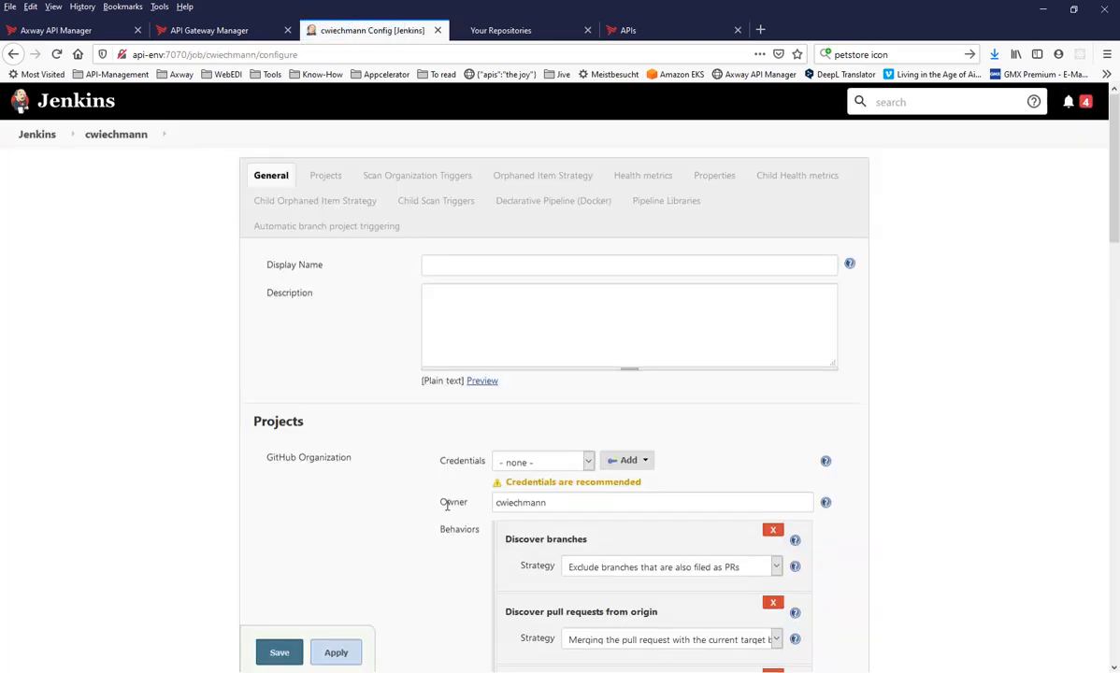
# Step: Check the organization's owner and assign the stored GitHub account credentials to the project
pyautogui.moveTo(446, 502); pyautogui.dragTo(461, 504)
pyautogui.doubleClick(566, 502)
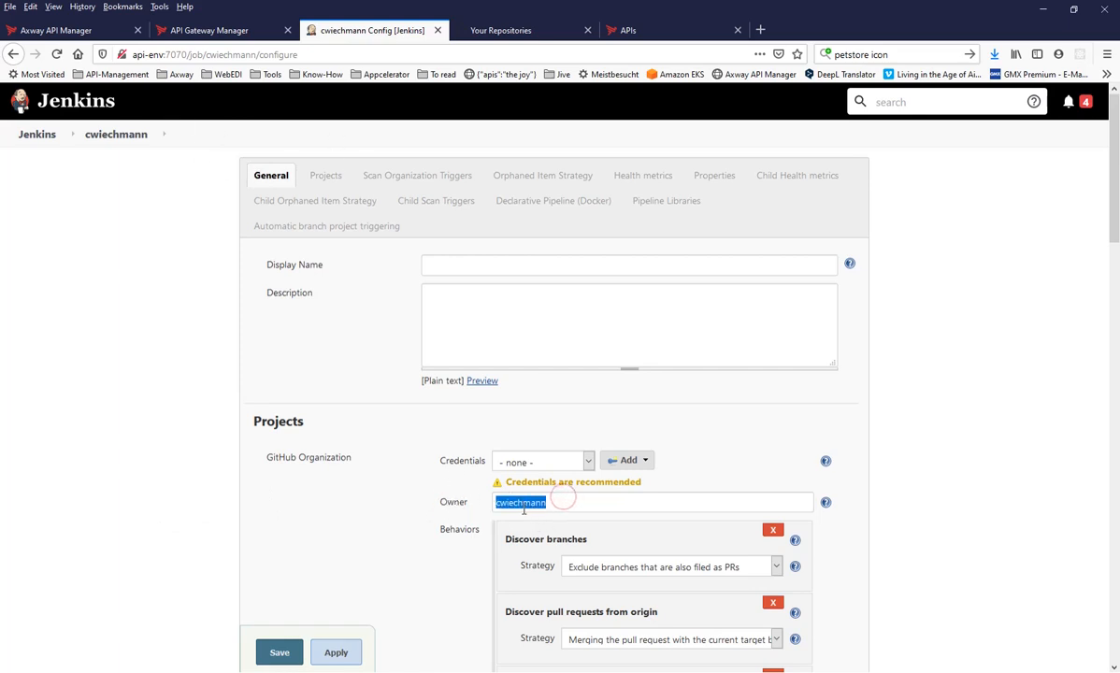
pyautogui.click(588, 460)
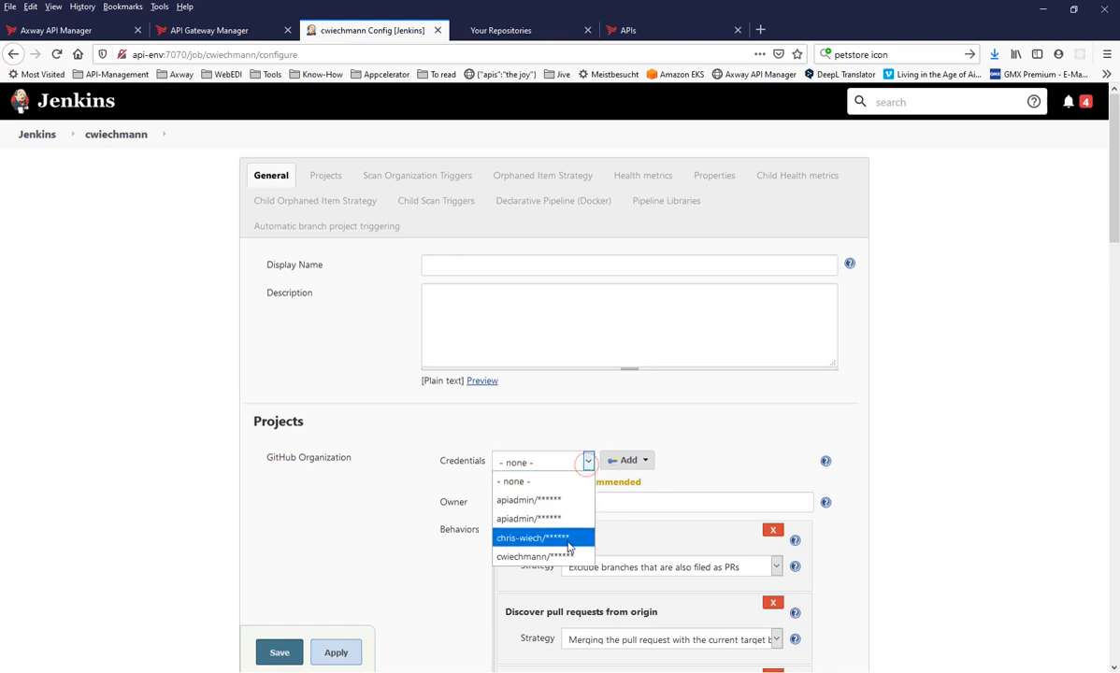
pyautogui.click(558, 557)
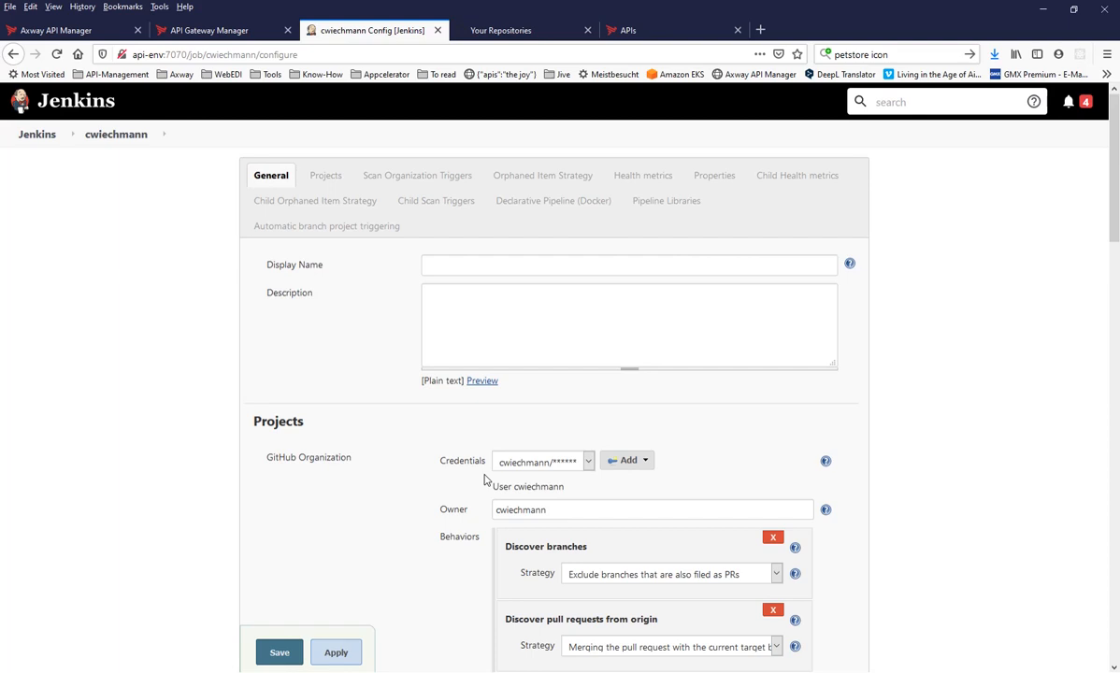
# Step: Set the organization's display name to "Axway API-Management APIs"
pyautogui.click(442, 264)
pyautogui.write('Axway API-')
pyautogui.write('M')
pyautogui.write('M')
pyautogui.write('anagement APIs')
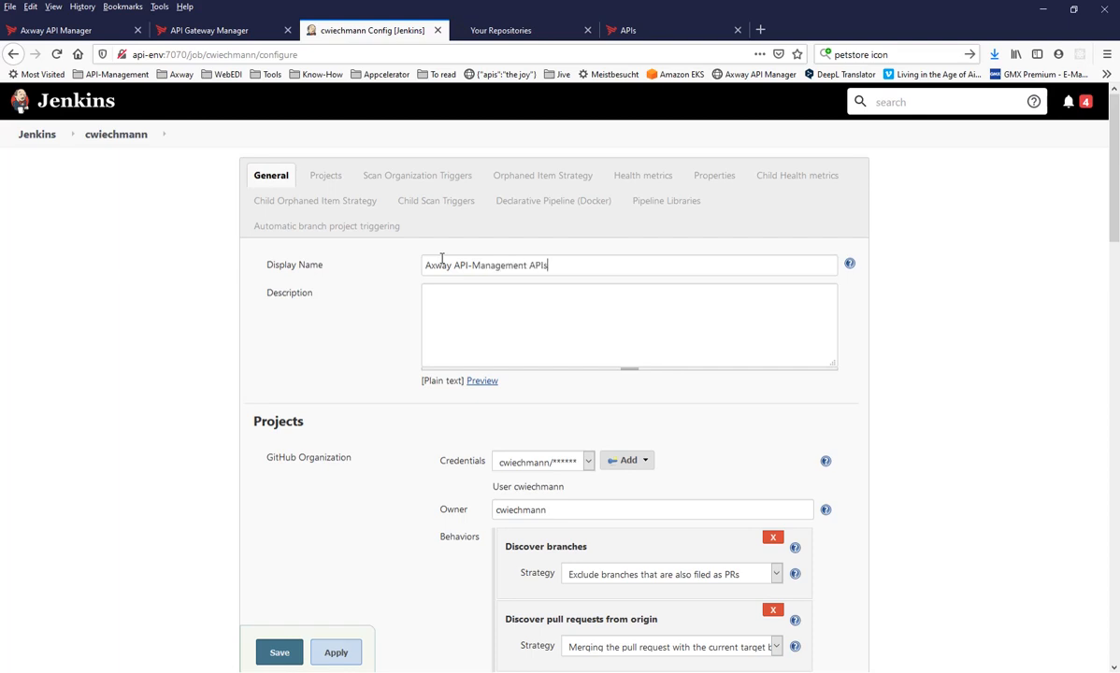
pyautogui.click(444, 329)
# Step: Add a repository-level wildcard name filter that includes *-api-* and save the organization configuration
pyautogui.scroll(-3, 363, 449)
pyautogui.scroll(-3, 365, 449)
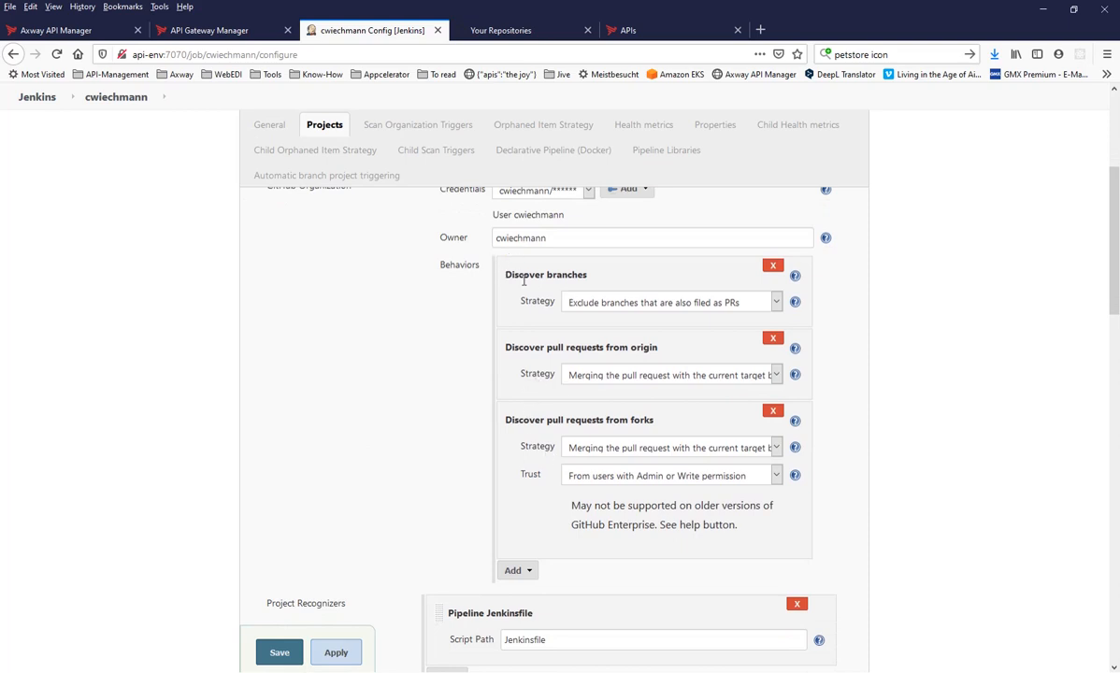
pyautogui.click(514, 570)
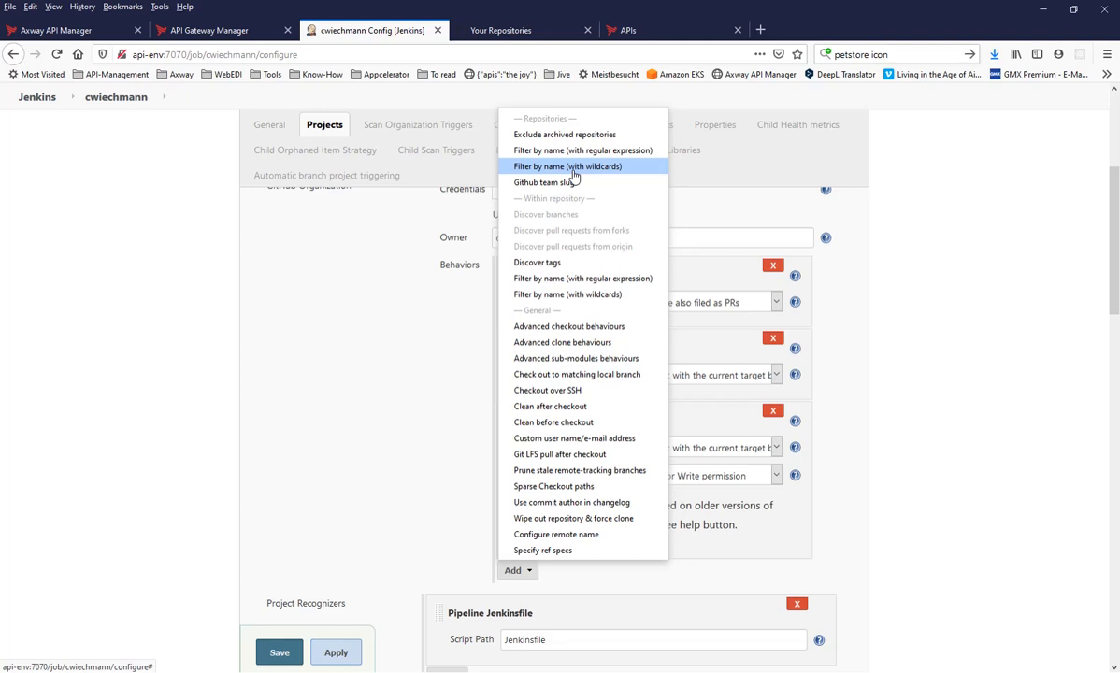
pyautogui.click(572, 168)
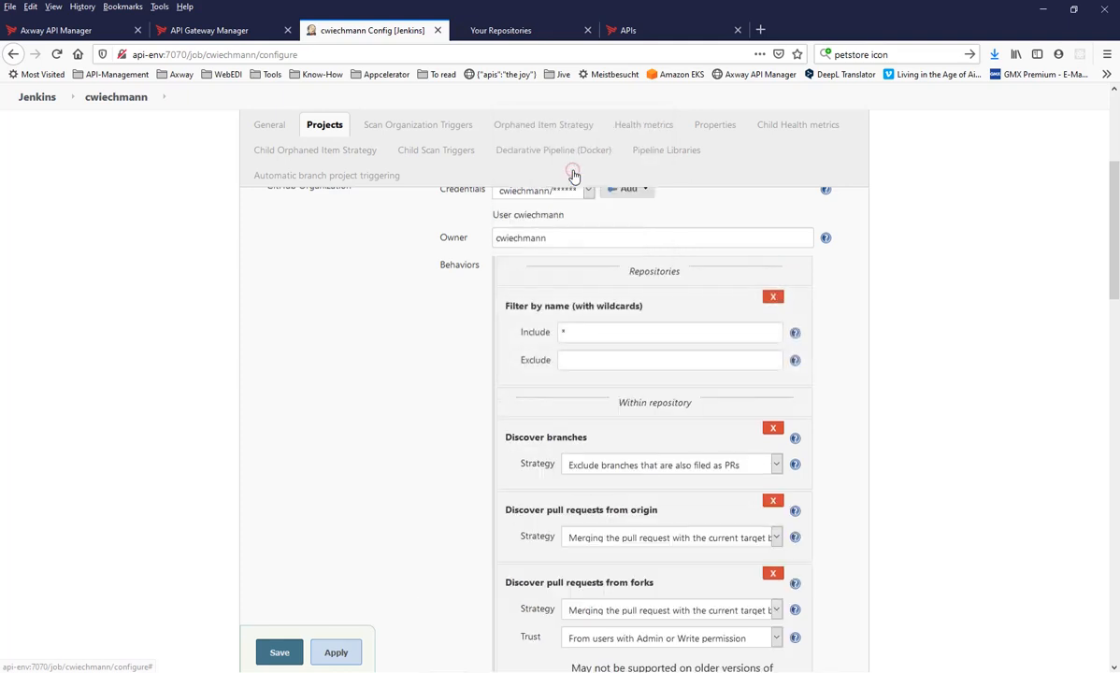
pyautogui.write('_')
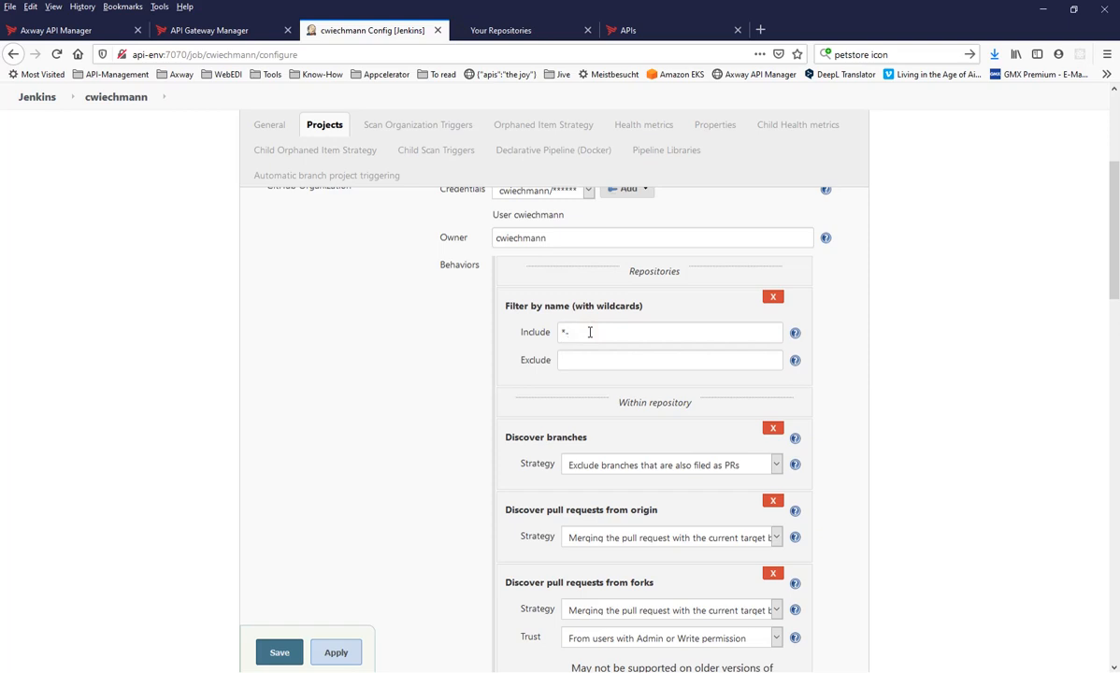
pyautogui.write('api')
pyautogui.write('p')
pyautogui.click(278, 652)
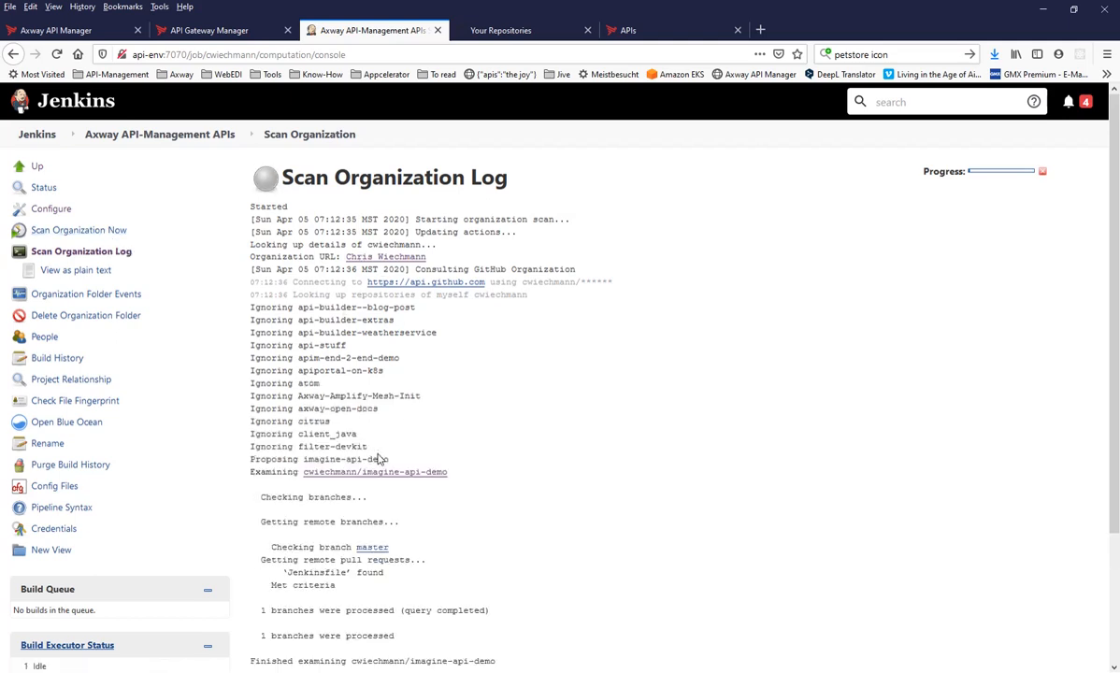
# Step: Examine the organization scan log for the ignored repositories, the proposed *-api-* repositories and their Jenkinsfile checks
pyautogui.moveTo(381, 459); pyautogui.dragTo(329, 404)
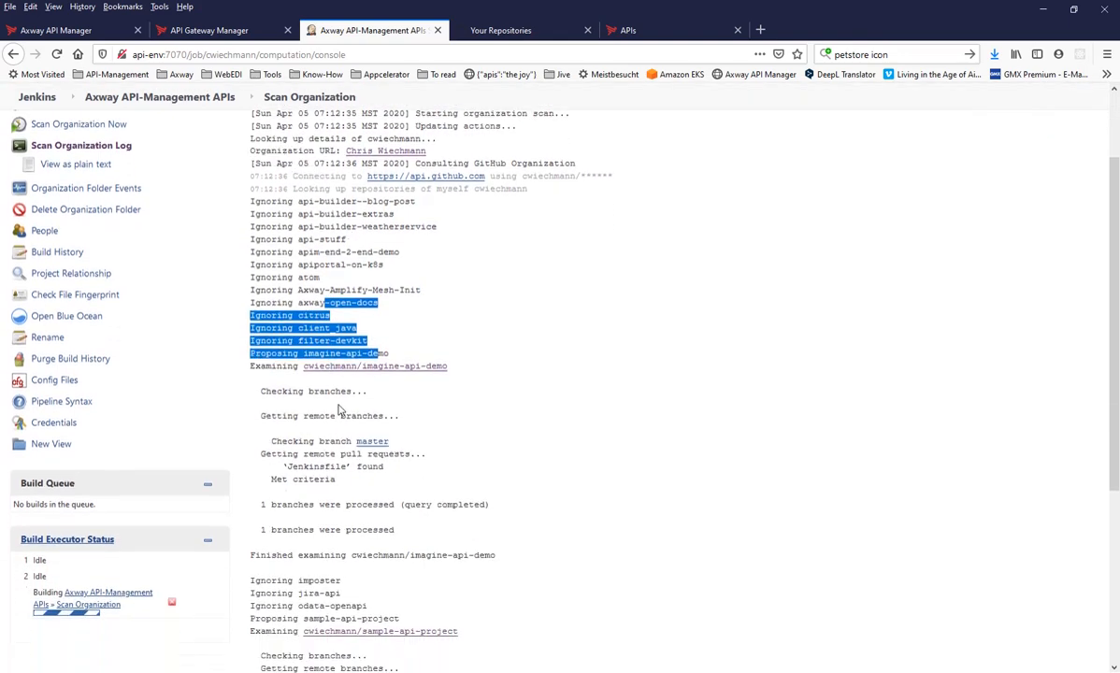
pyautogui.click(467, 342)
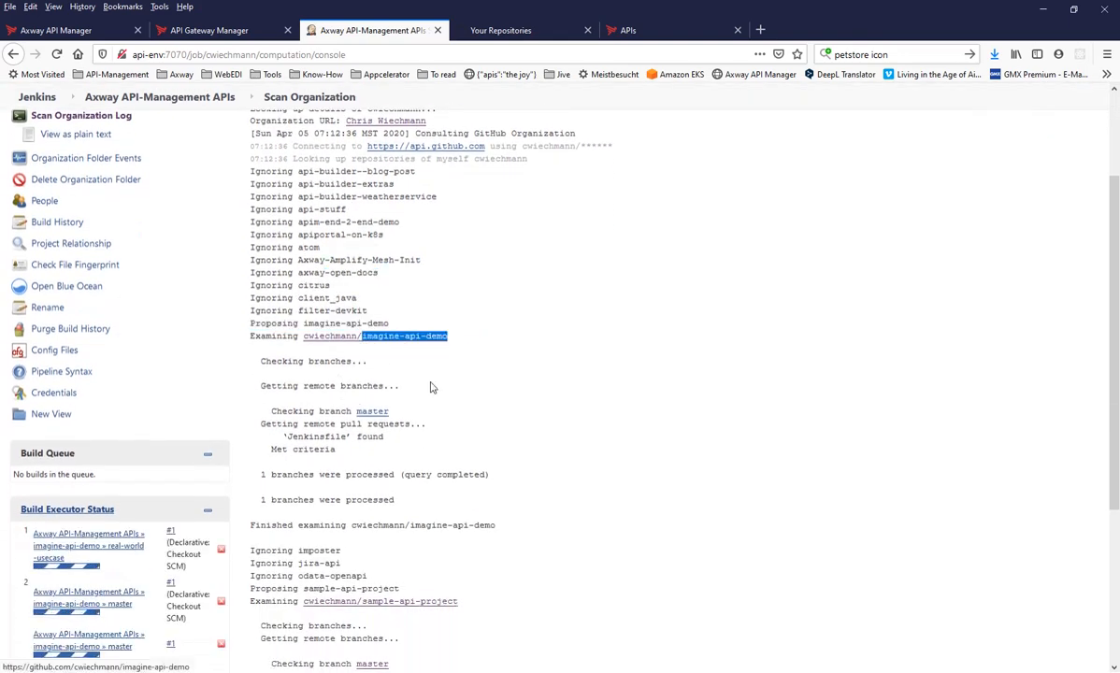
pyautogui.scroll(-1, 465, 356)
pyautogui.scroll(-2, 464, 355)
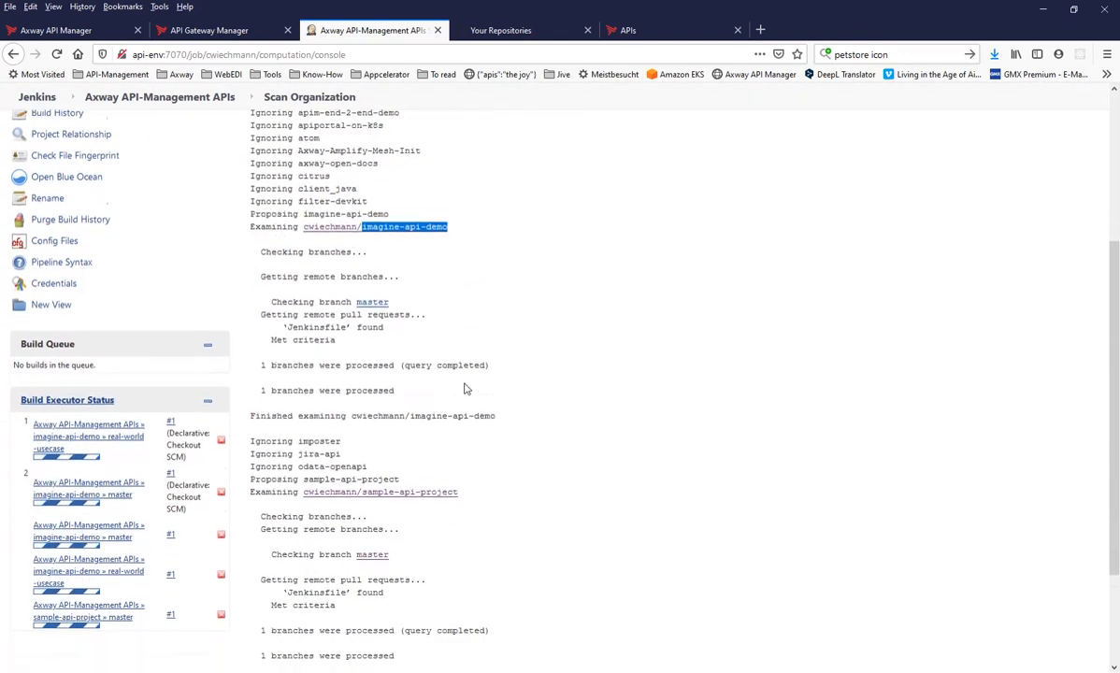
pyautogui.moveTo(470, 474); pyautogui.dragTo(389, 473)
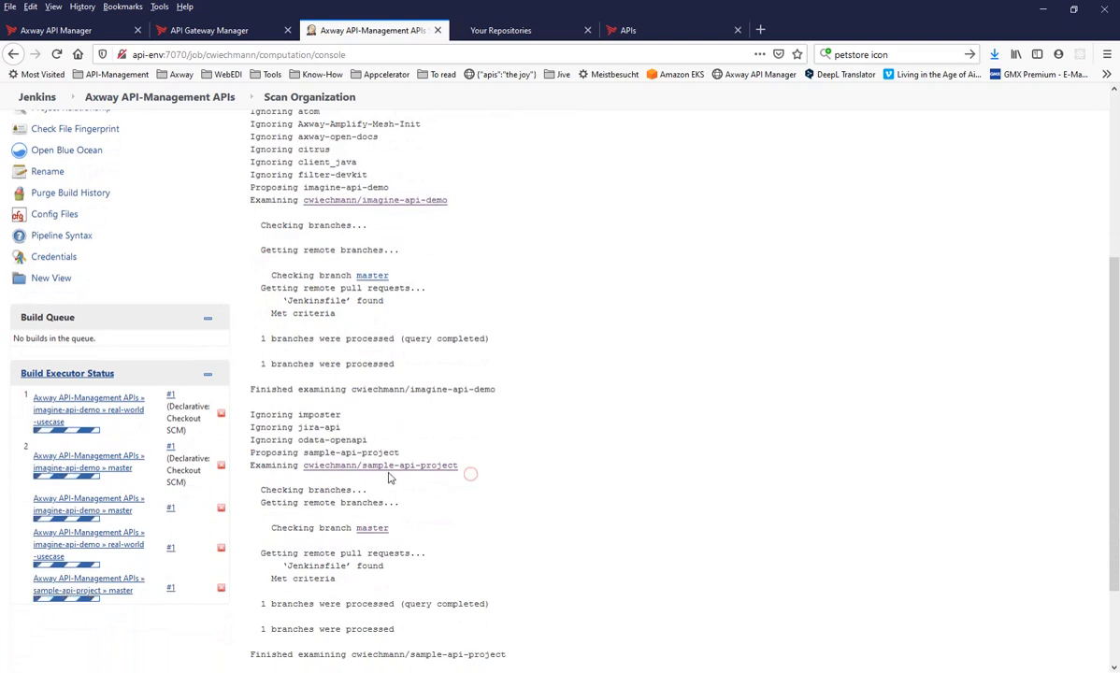
pyautogui.click(468, 473)
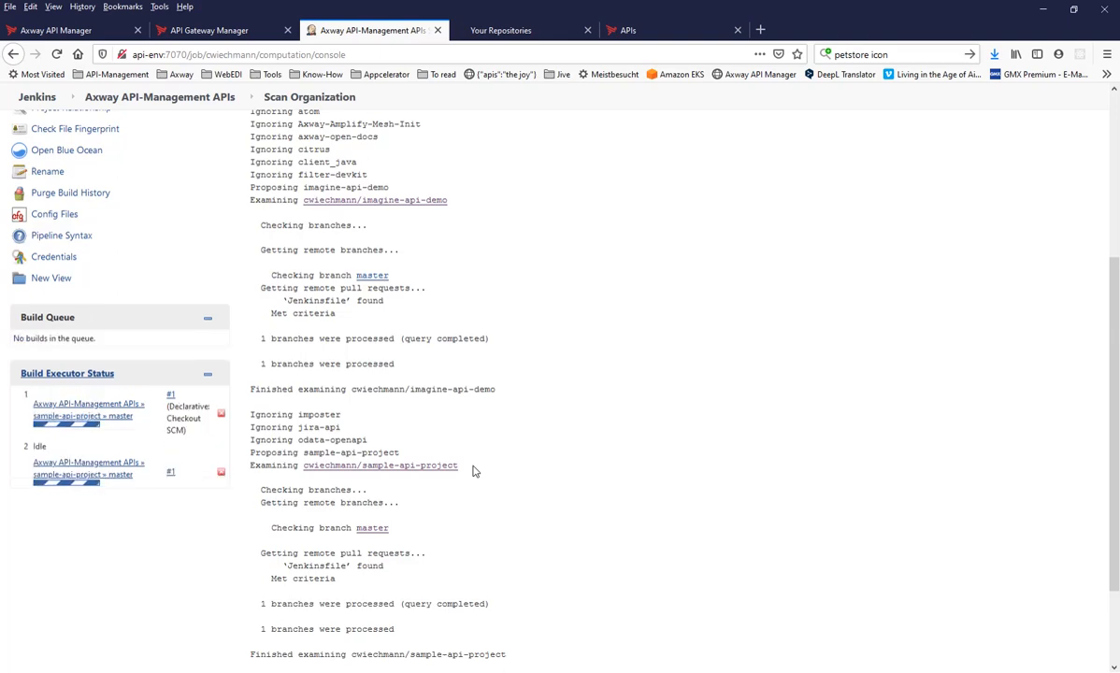
pyautogui.scroll(4, 442, 478)
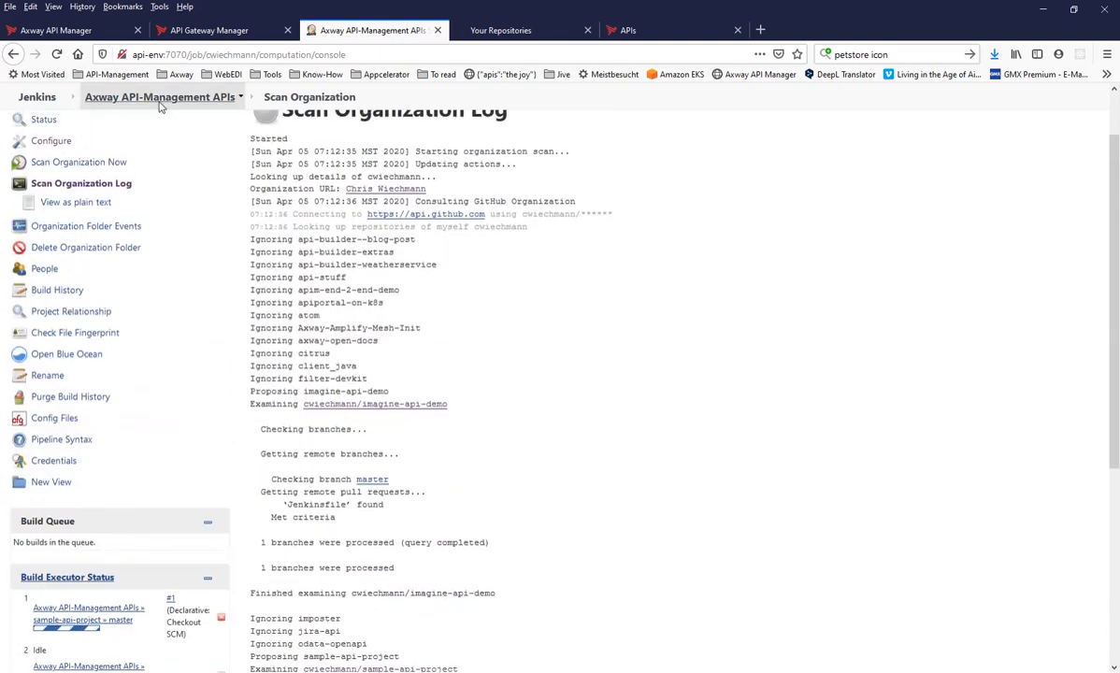
# Step: Open sample-api-project in the Axway API-Management APIs organization and bring up the options for the master branch's last successful build
pyautogui.click(164, 105)
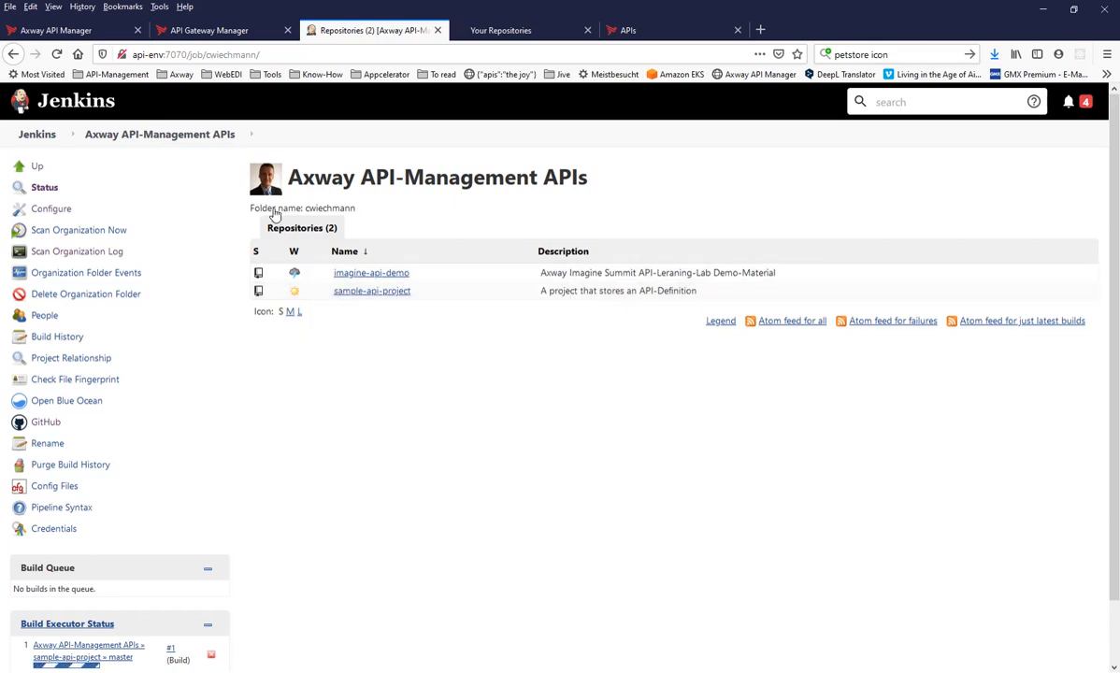
pyautogui.click(372, 290)
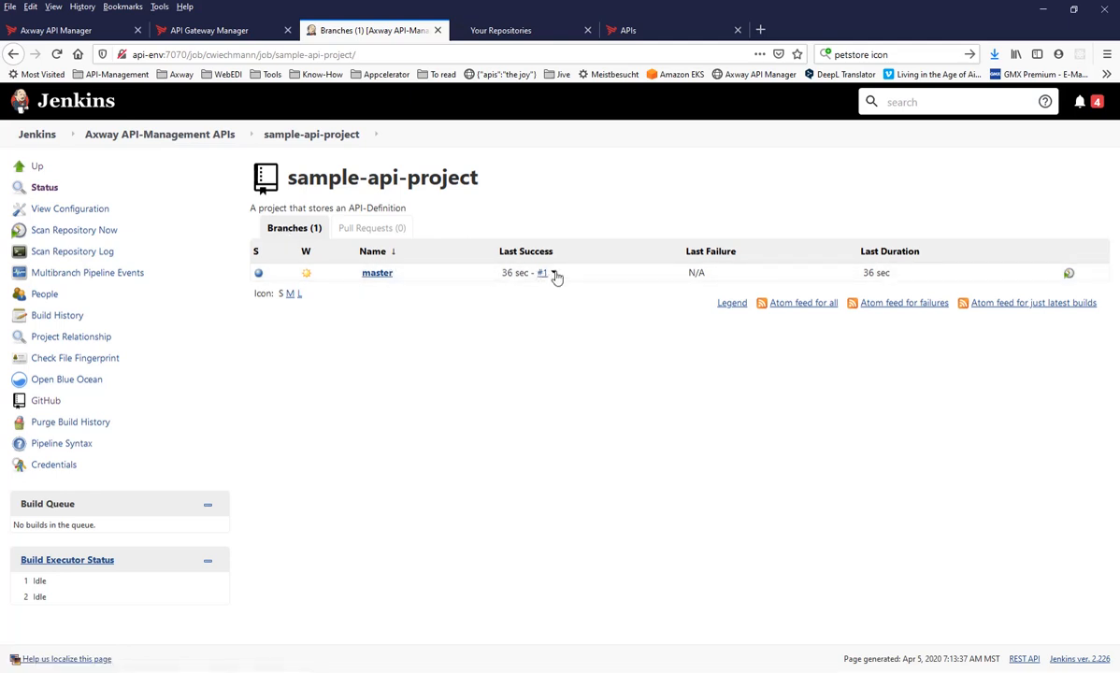
pyautogui.click(554, 274)
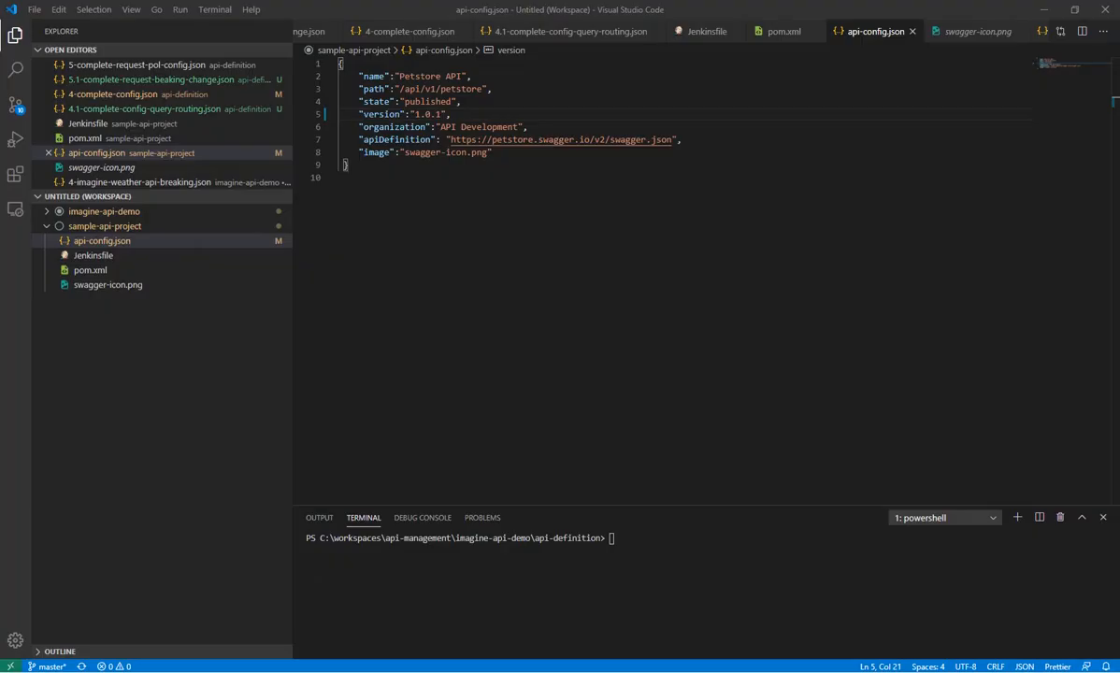
# Step: Switch to Visual Studio Code and review the name, path, apiDefinition and image entries in sample-api-project's api-config.json
pyautogui.click(237, 670)
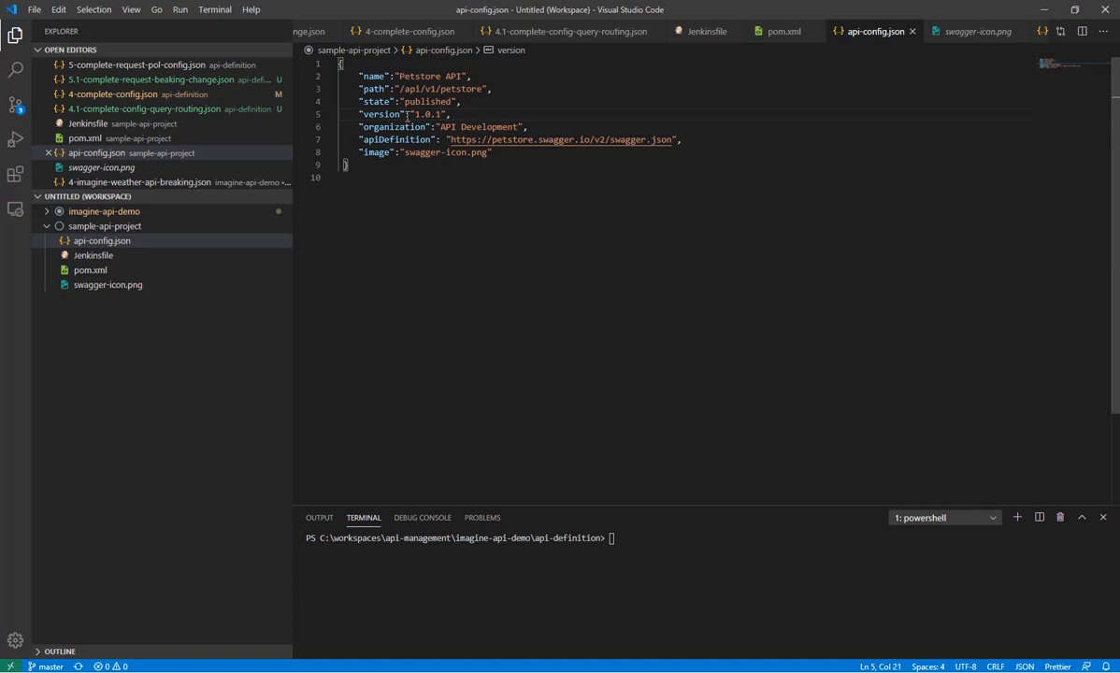
pyautogui.doubleClick(374, 76)
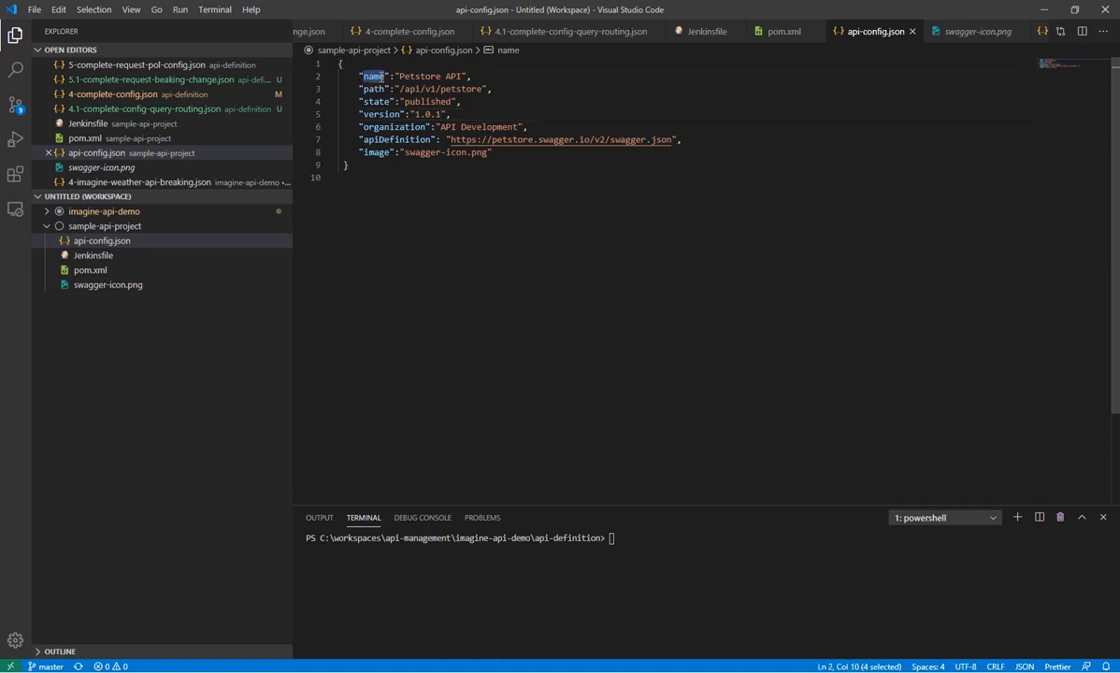
pyautogui.doubleClick(373, 88)
pyautogui.moveTo(400, 89); pyautogui.dragTo(483, 89)
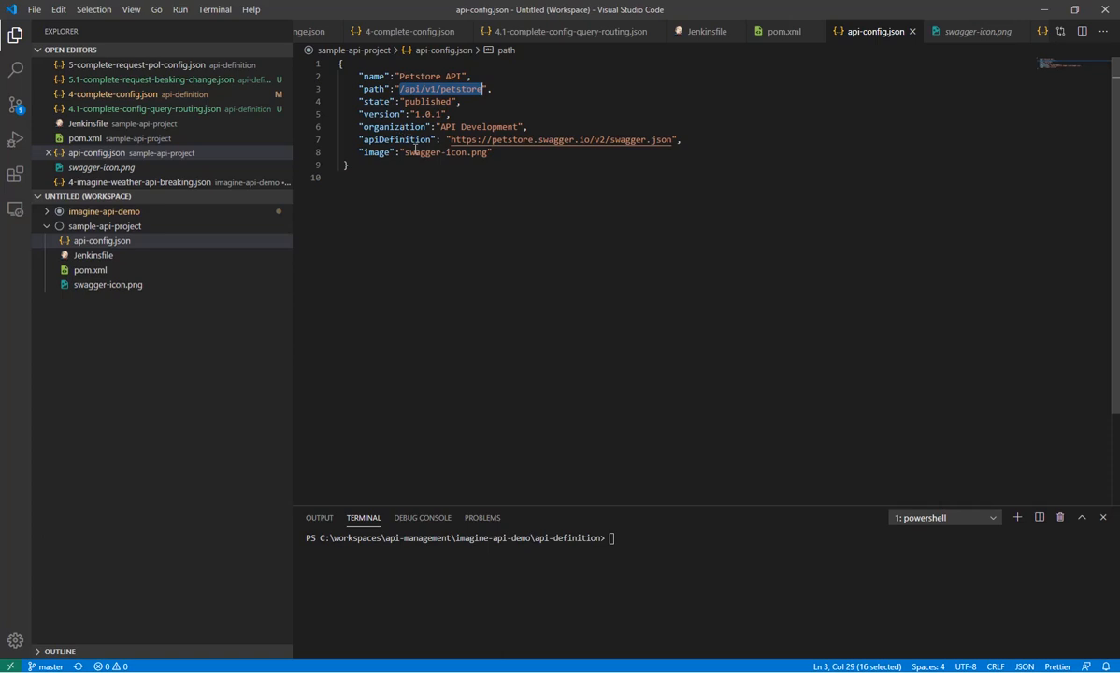
pyautogui.moveTo(409, 141); pyautogui.dragTo(690, 141)
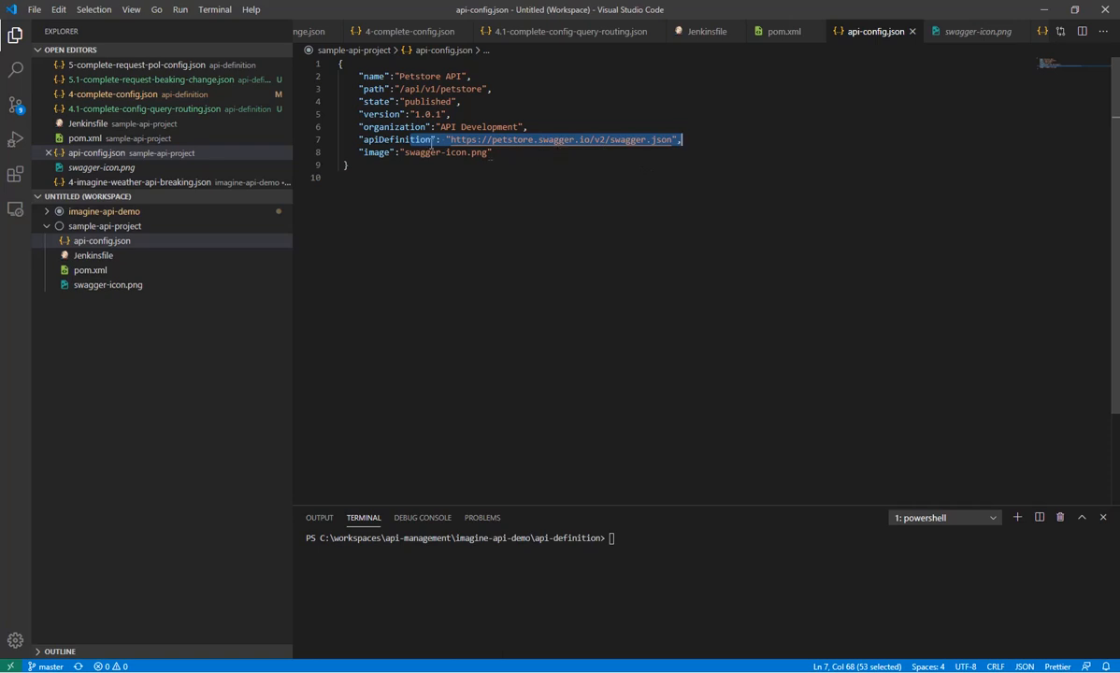
pyautogui.moveTo(378, 152); pyautogui.dragTo(493, 153)
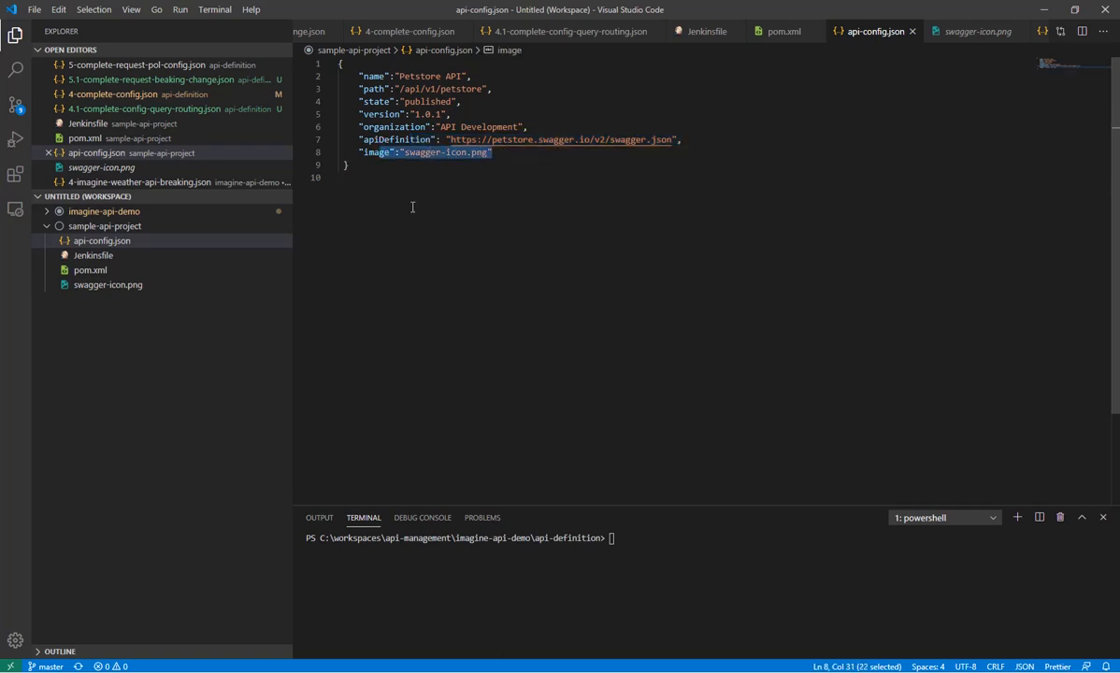
# Step: Open sample-api-project's Jenkinsfile and review its pipeline declaration, git checkout, Maven run command and Maven tool entry
pyautogui.click(92, 257)
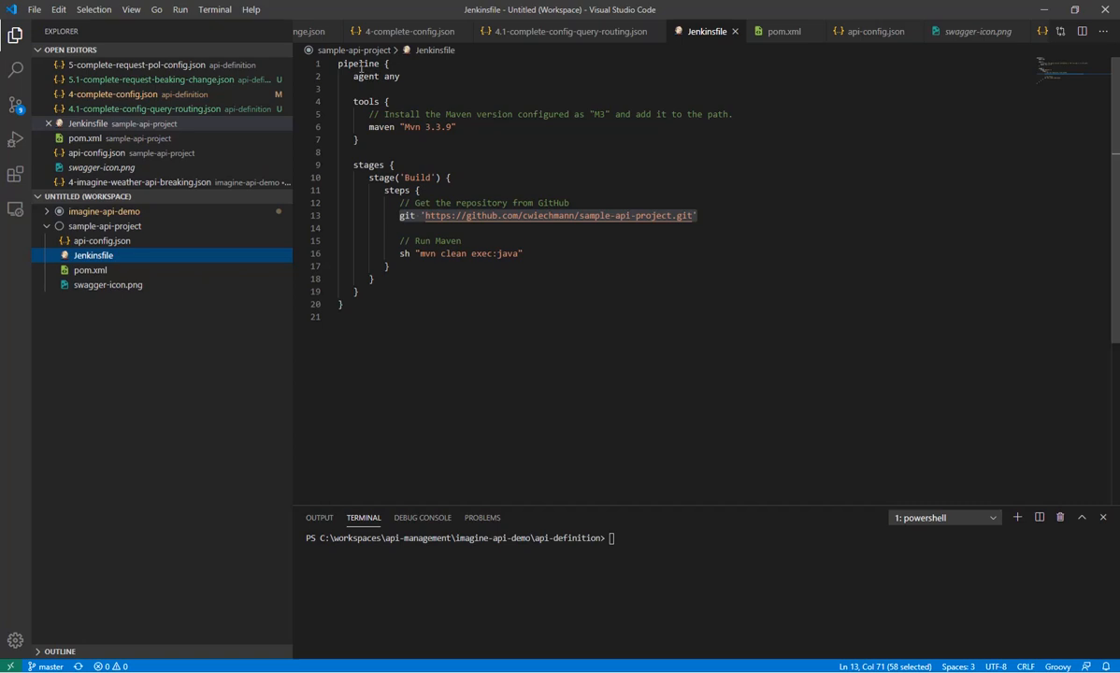
pyautogui.doubleClick(358, 63)
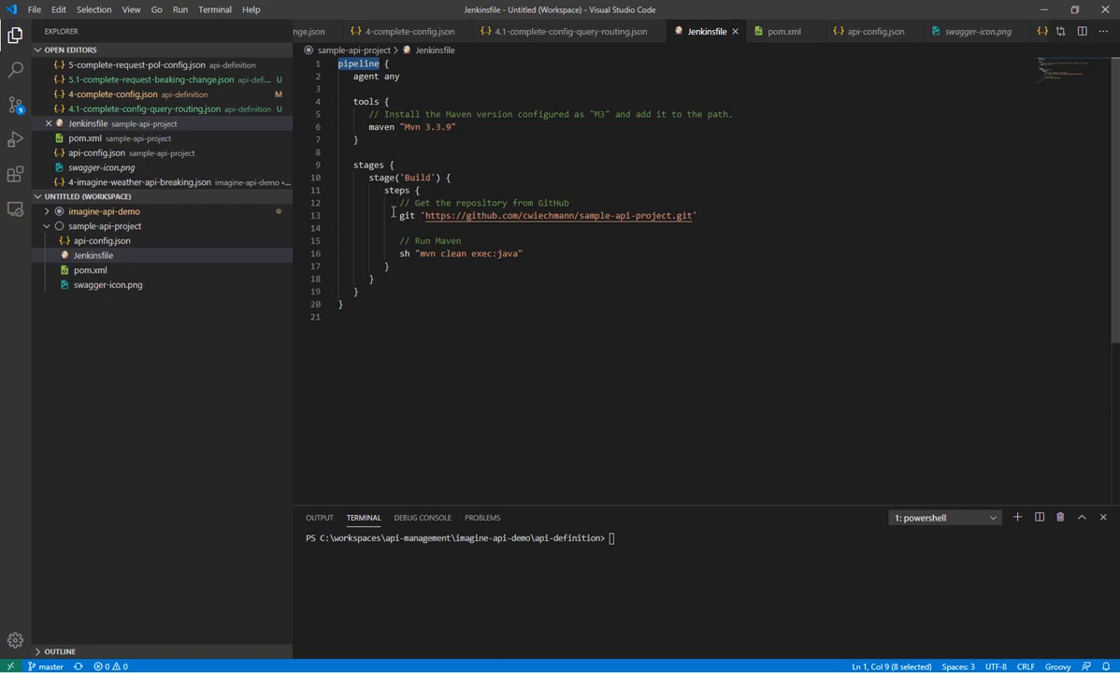
pyautogui.moveTo(400, 217); pyautogui.dragTo(699, 216)
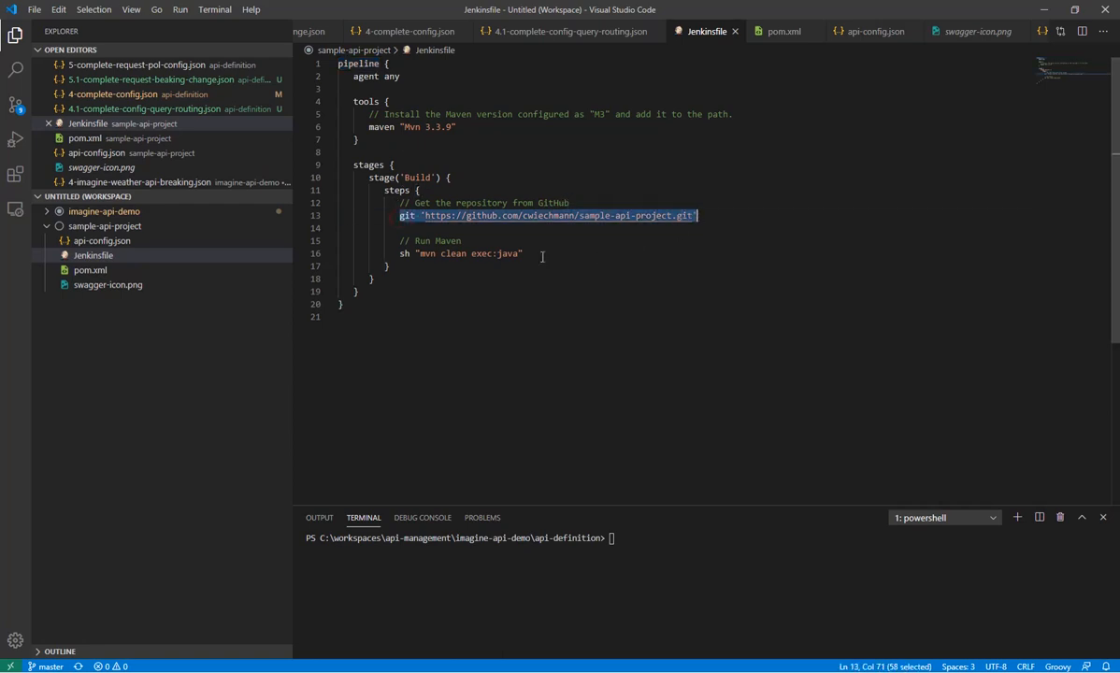
pyautogui.moveTo(416, 253); pyautogui.dragTo(509, 254)
pyautogui.moveTo(397, 127); pyautogui.dragTo(450, 127)
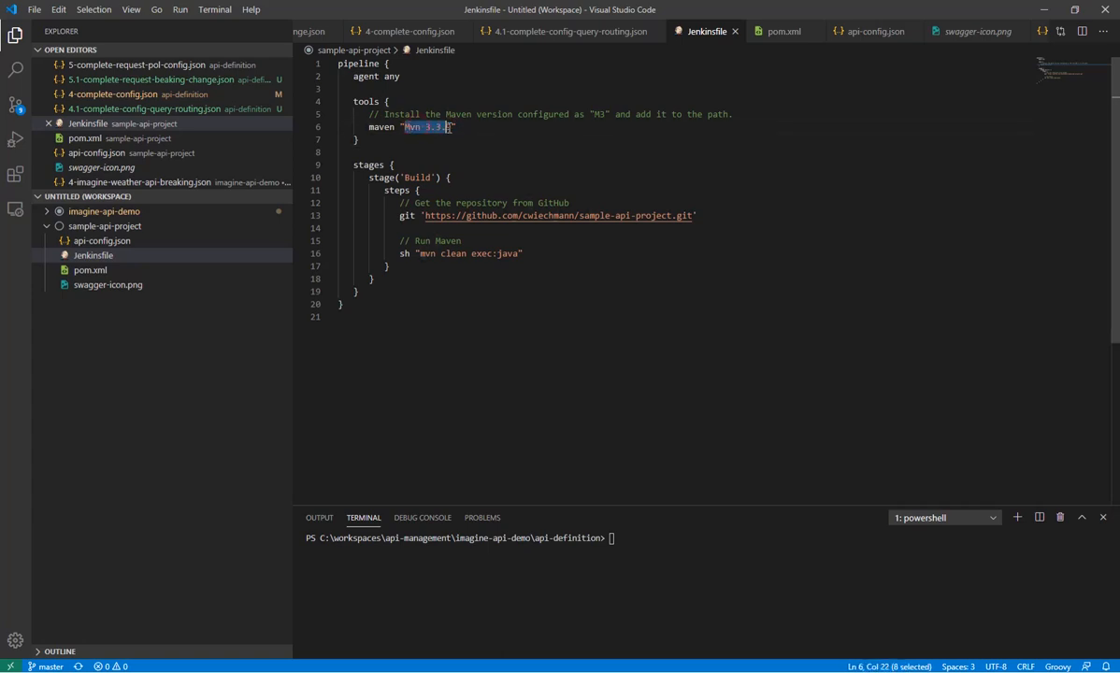
pyautogui.doubleClick(379, 127)
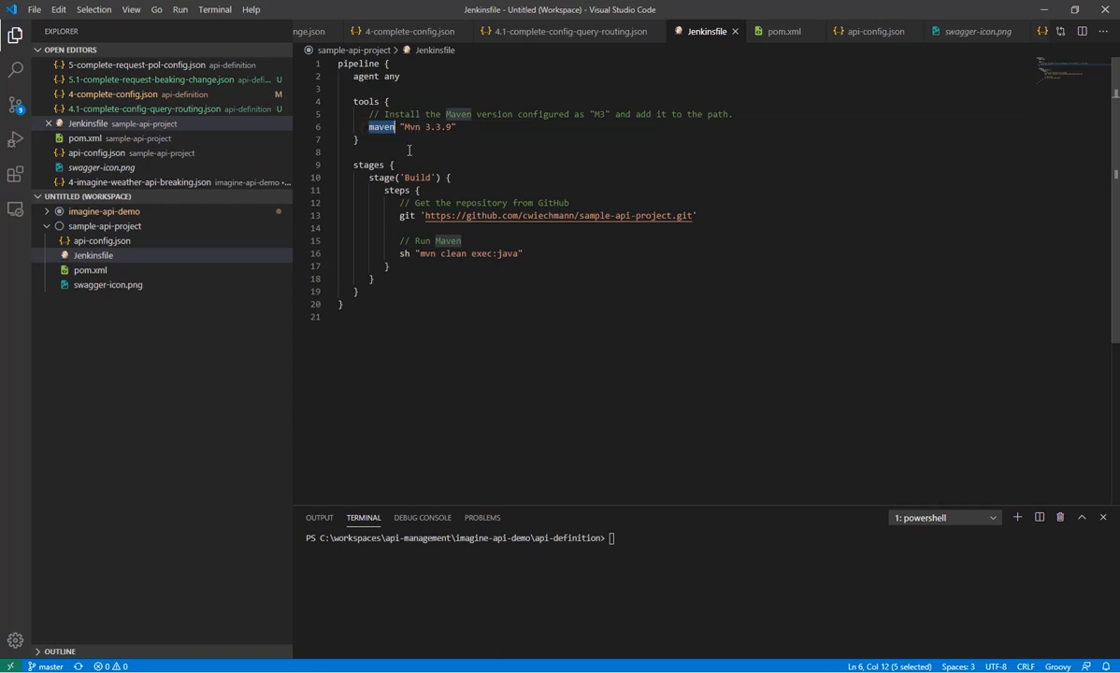
# Step: Open sample-api-project's pom.xml and review the apiConfigFile and stage entries in its properties section
pyautogui.click(86, 270)
pyautogui.scroll(5, 454, 346)
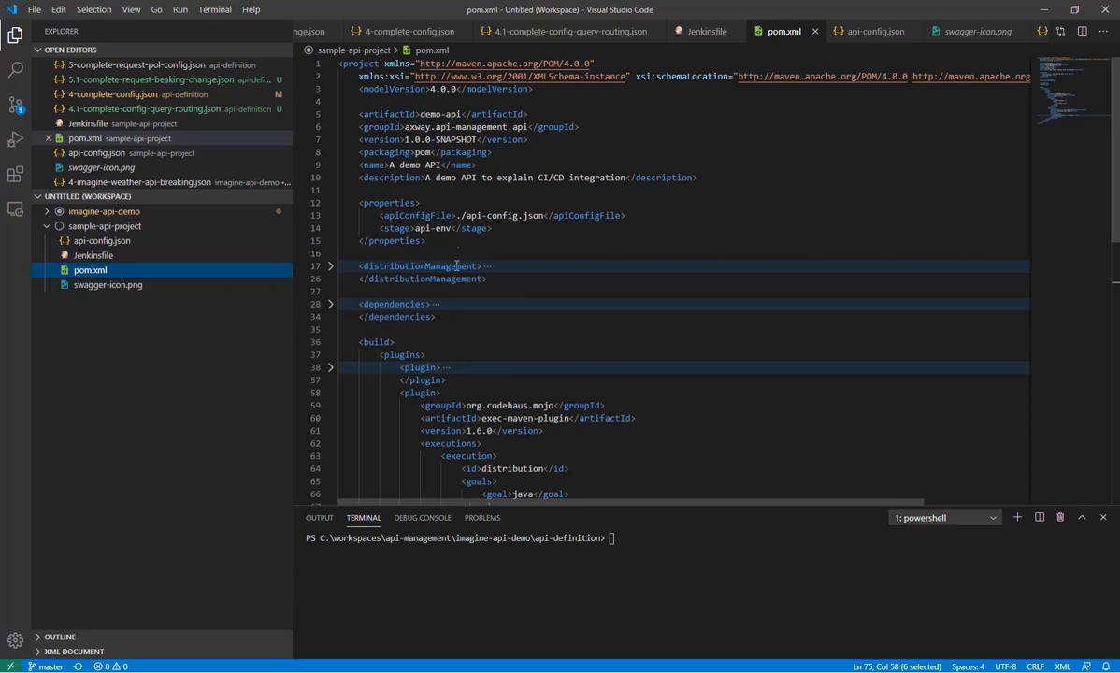
pyautogui.moveTo(436, 241); pyautogui.dragTo(329, 208)
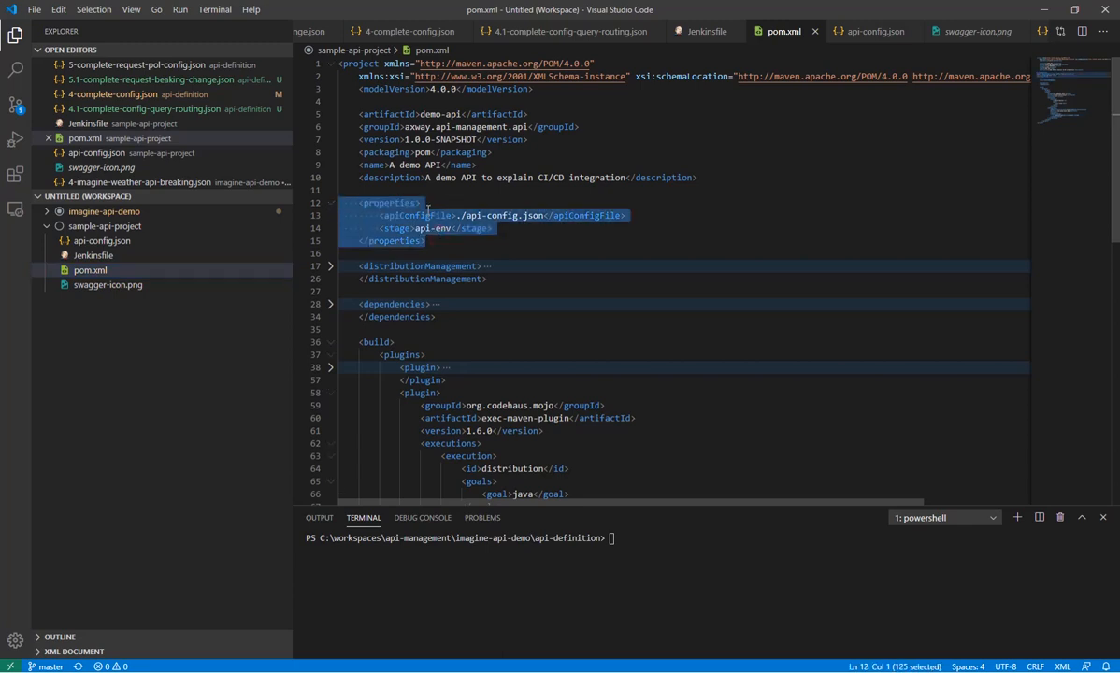
pyautogui.doubleClick(473, 216)
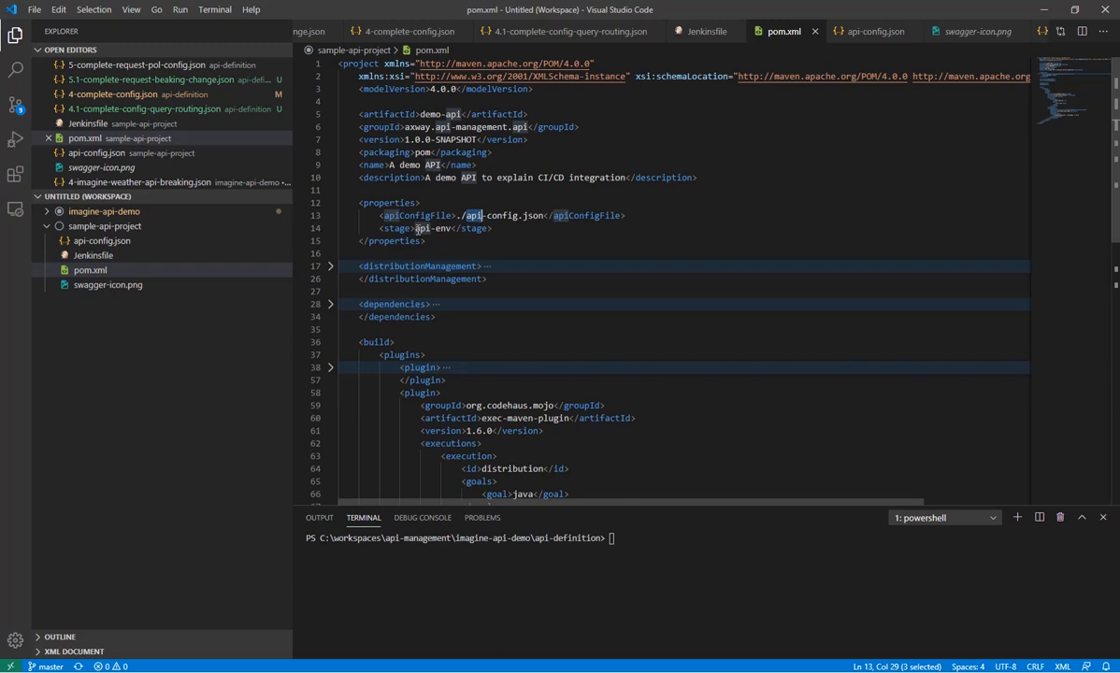
pyautogui.click(415, 228)
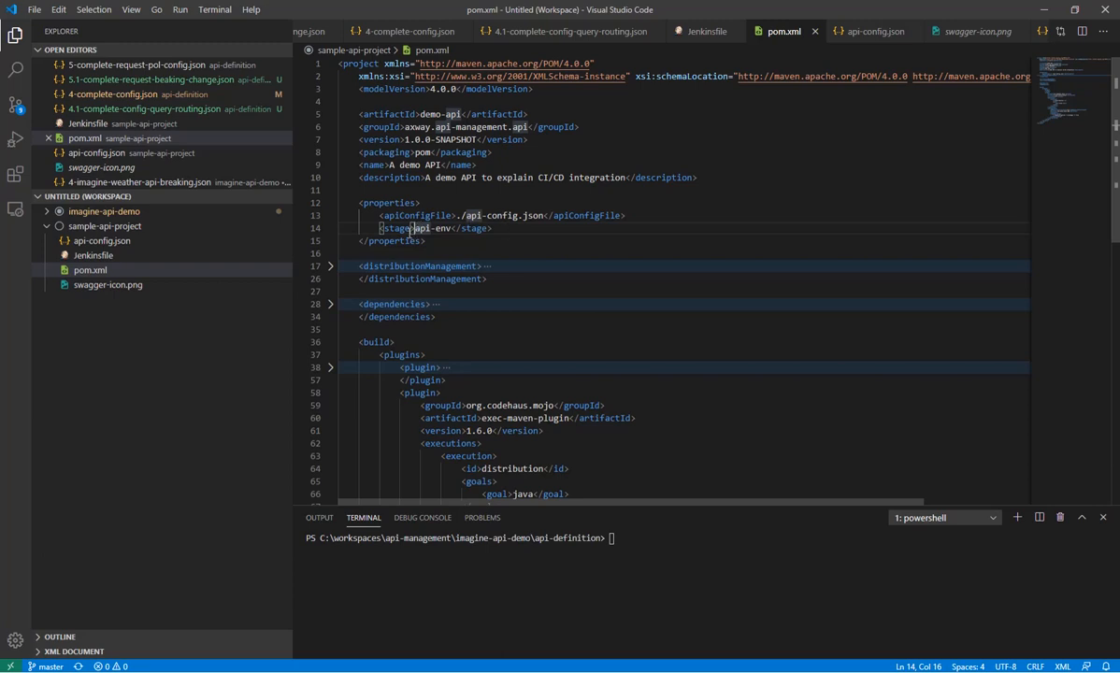
pyautogui.doubleClick(420, 228)
pyautogui.moveTo(404, 228); pyautogui.dragTo(471, 228)
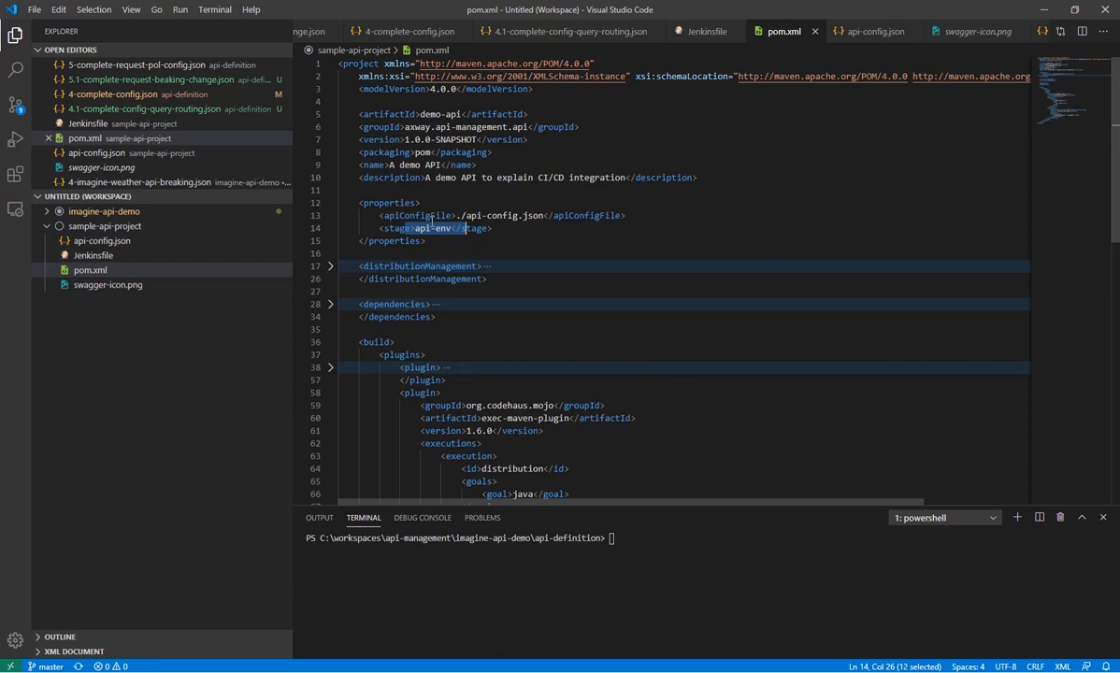
# Step: Expand the folded first build plugin in pom.xml, check its maven-assembly-plugin entry and collapse it again
pyautogui.scroll(-2, 411, 281)
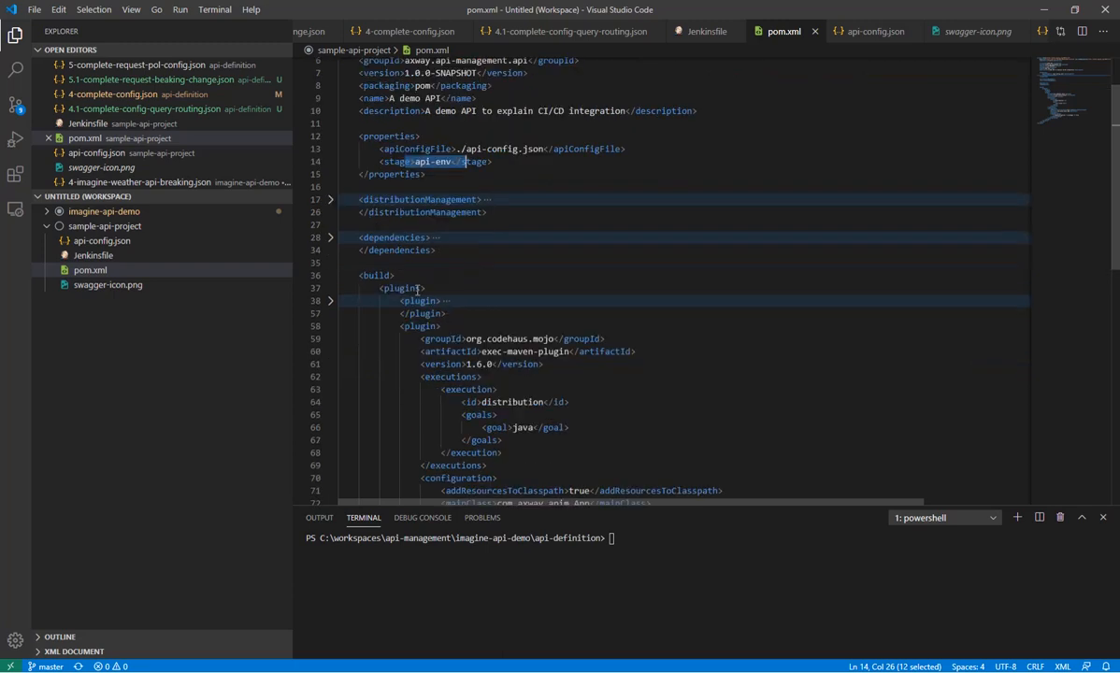
pyautogui.click(330, 302)
pyautogui.scroll(-2, 402, 280)
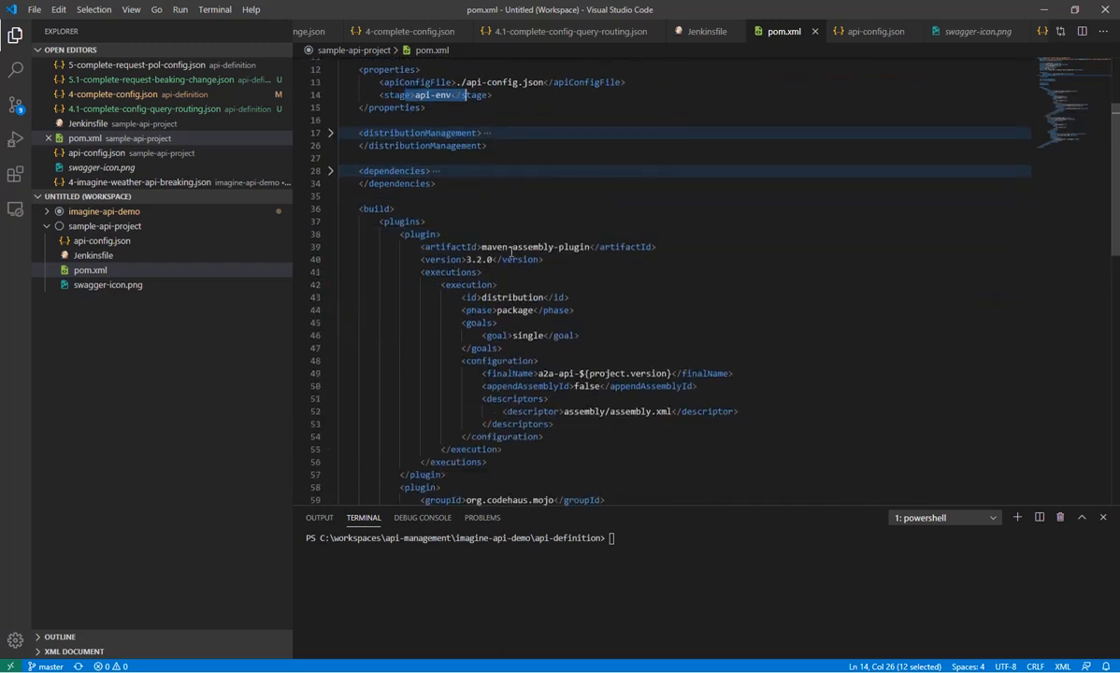
pyautogui.moveTo(496, 247); pyautogui.dragTo(559, 247)
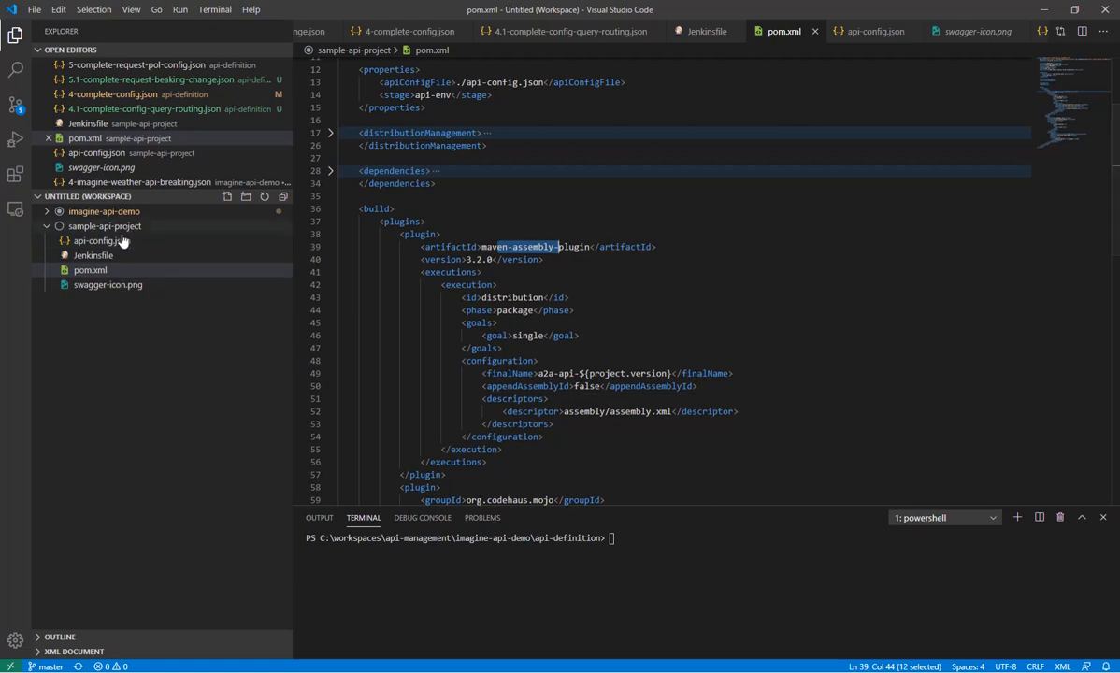
pyautogui.click(330, 234)
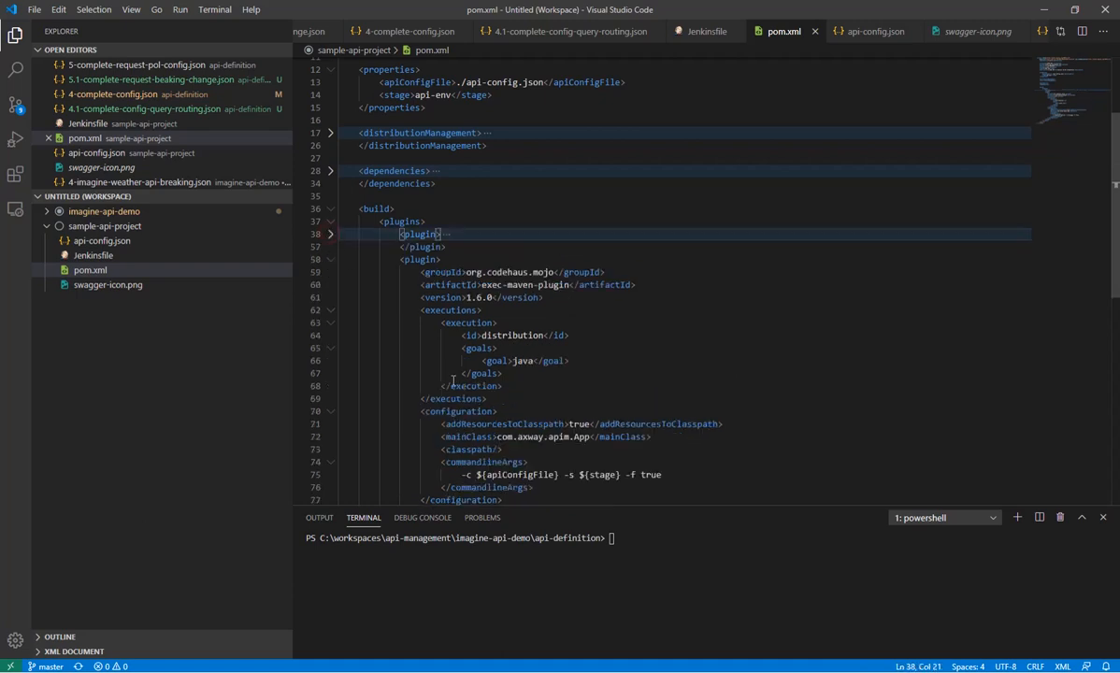
# Step: Review the exec-maven-plugin's command-line arguments in pom.xml: apiConfigFile, stage and the -f true flag
pyautogui.scroll(-3, 453, 382)
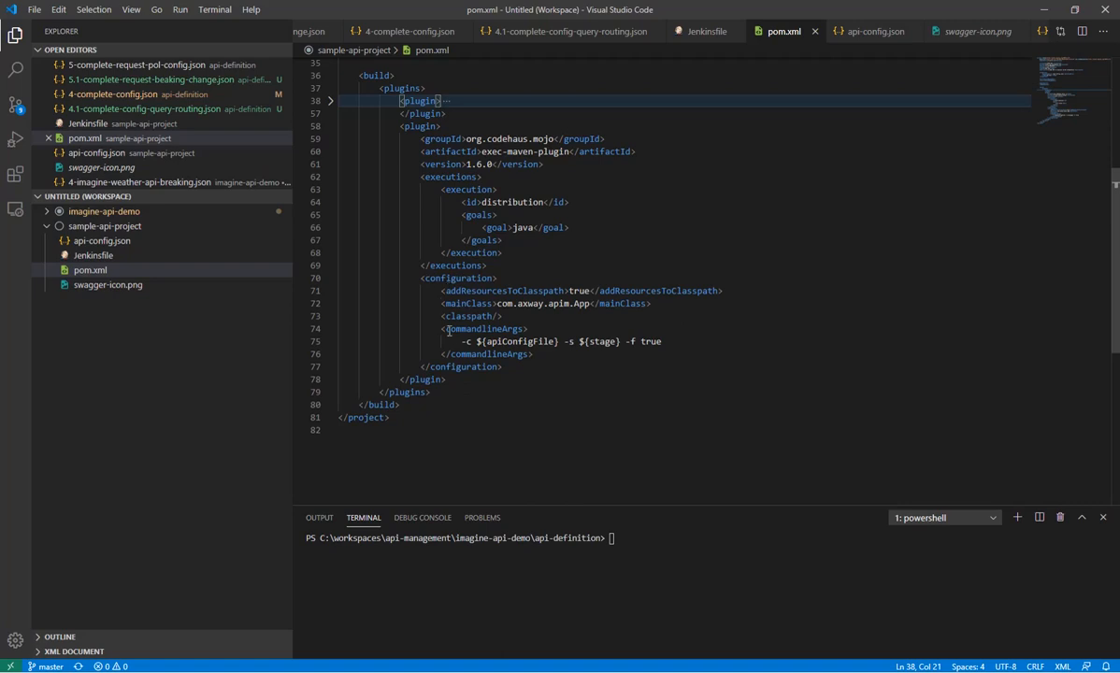
pyautogui.doubleClick(500, 342)
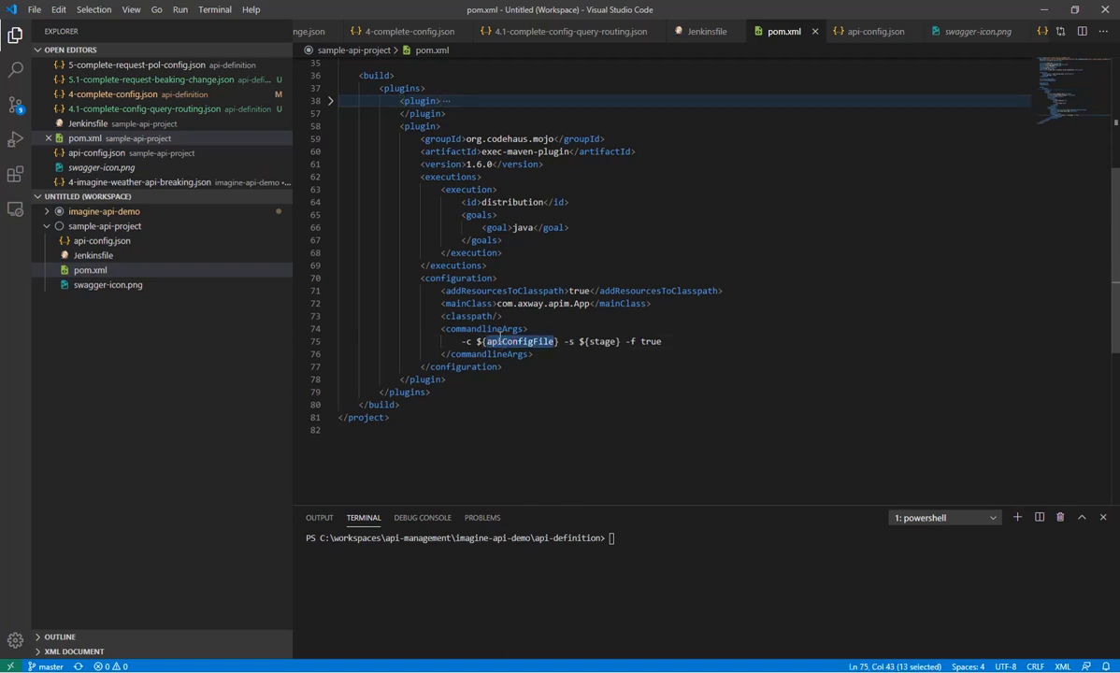
pyautogui.doubleClick(603, 342)
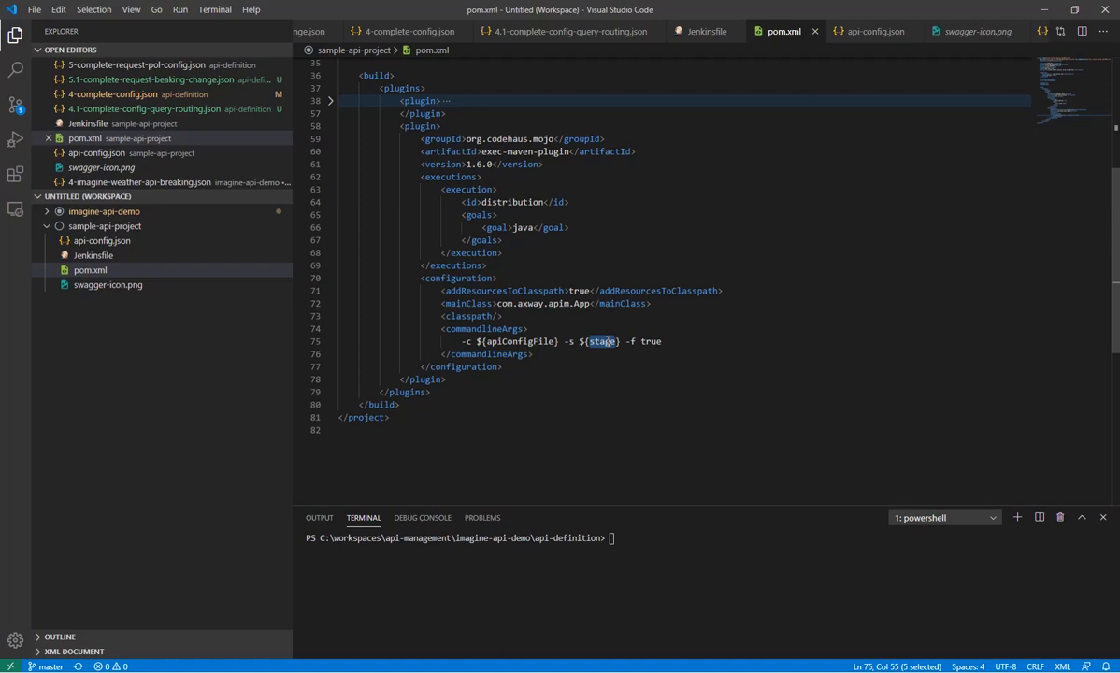
pyautogui.moveTo(662, 341); pyautogui.dragTo(625, 342)
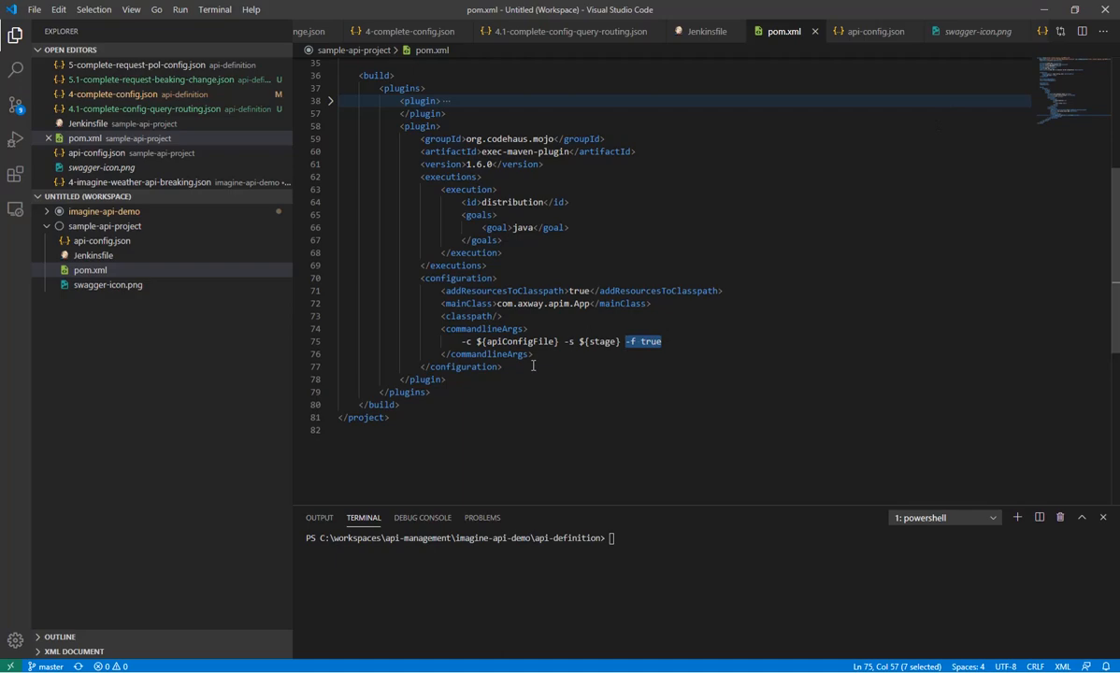
# Step: Switch to Jenkins in the browser and open the console output of sample-api-project's last successful master build, #1
pyautogui.click(1045, 11)
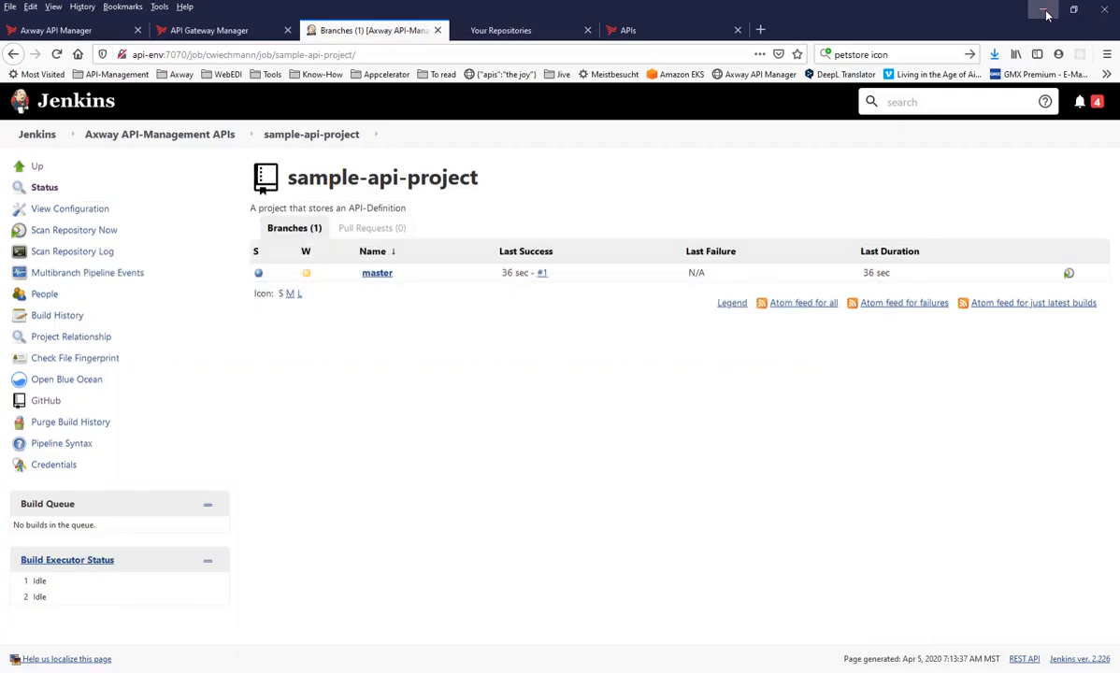
pyautogui.click(553, 273)
pyautogui.click(552, 297)
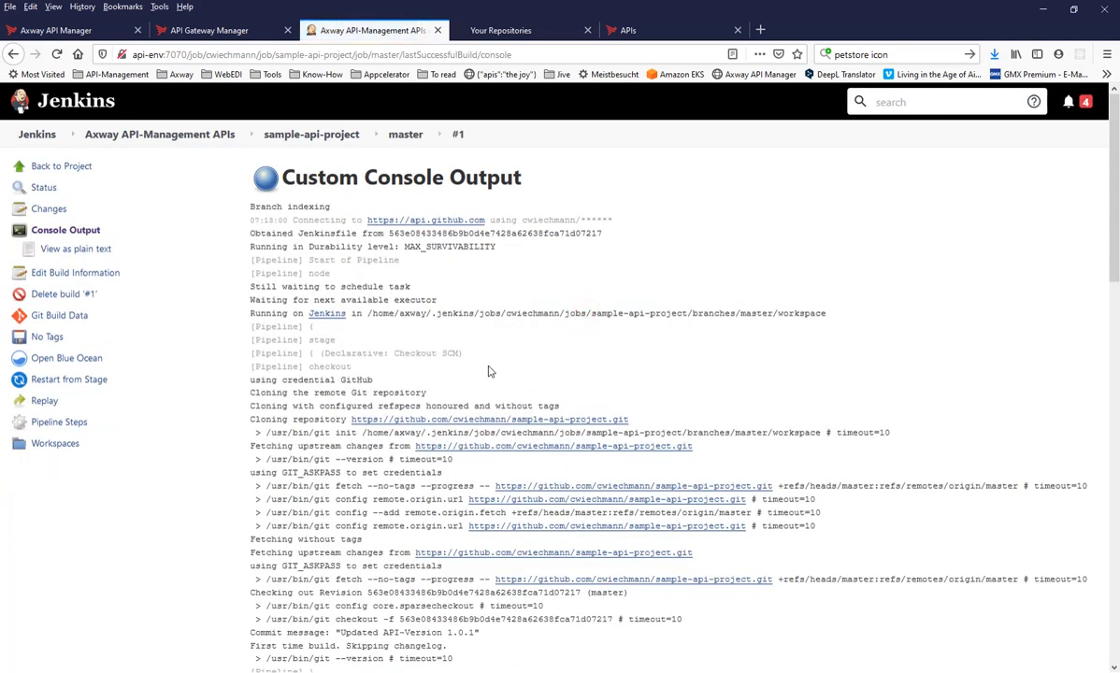
# Step: Review the console output's Git section: the cloning of the remote sample-api-project repository and the commit message
pyautogui.scroll(-4, 488, 371)
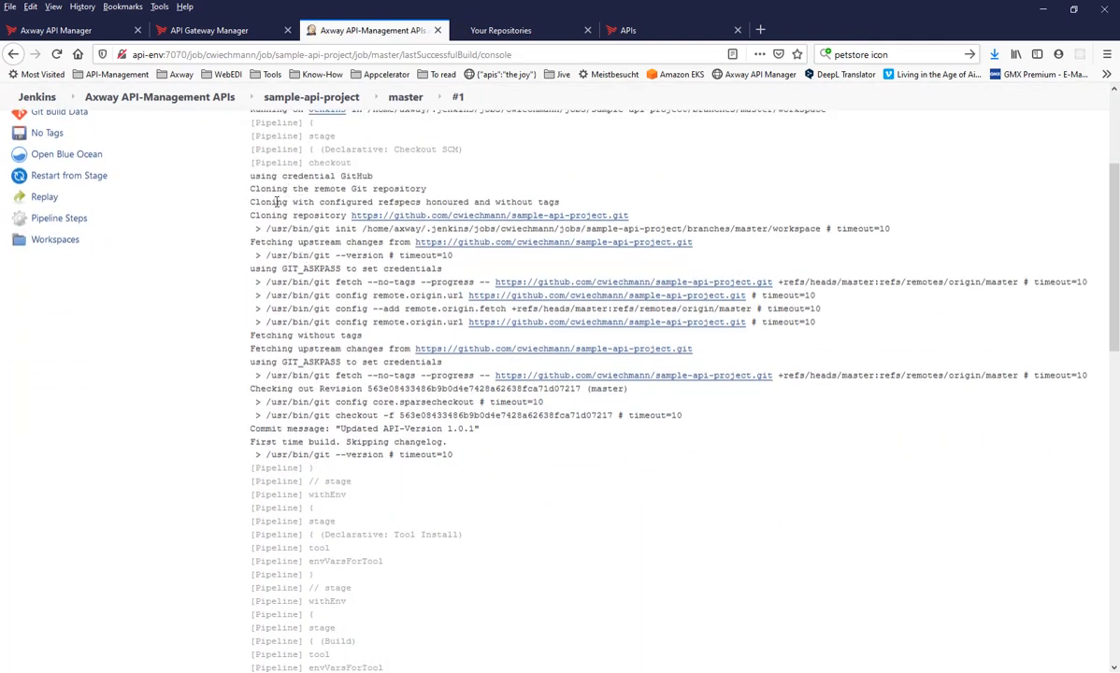
pyautogui.moveTo(266, 188); pyautogui.dragTo(388, 188)
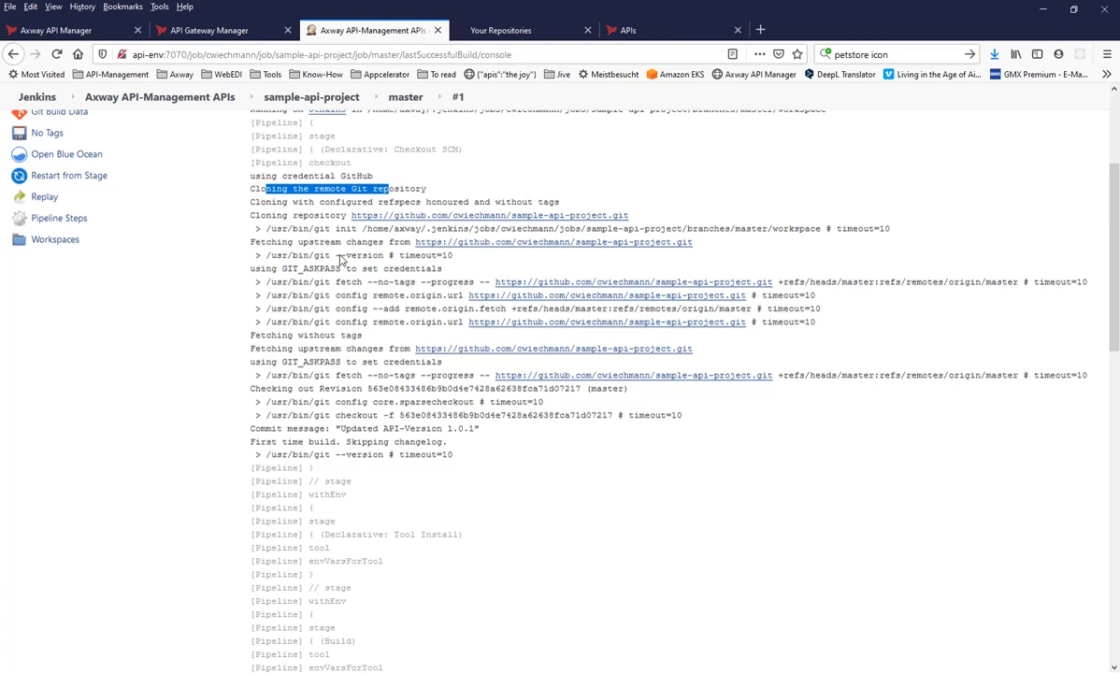
pyautogui.moveTo(266, 215); pyautogui.dragTo(624, 221)
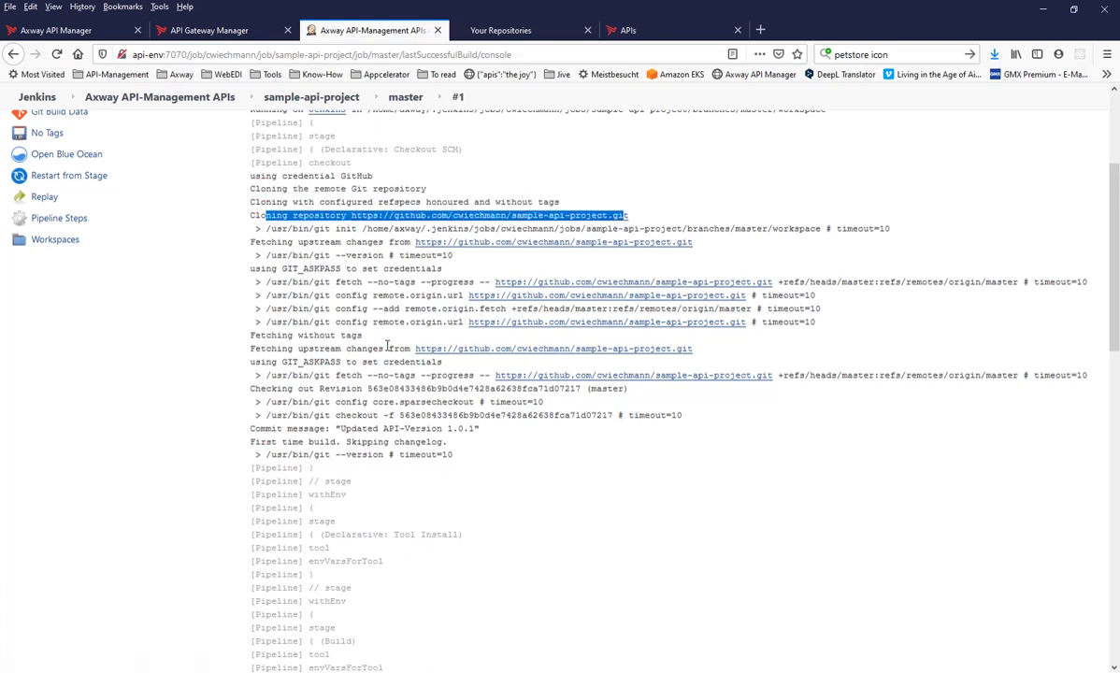
pyautogui.scroll(-2, 387, 346)
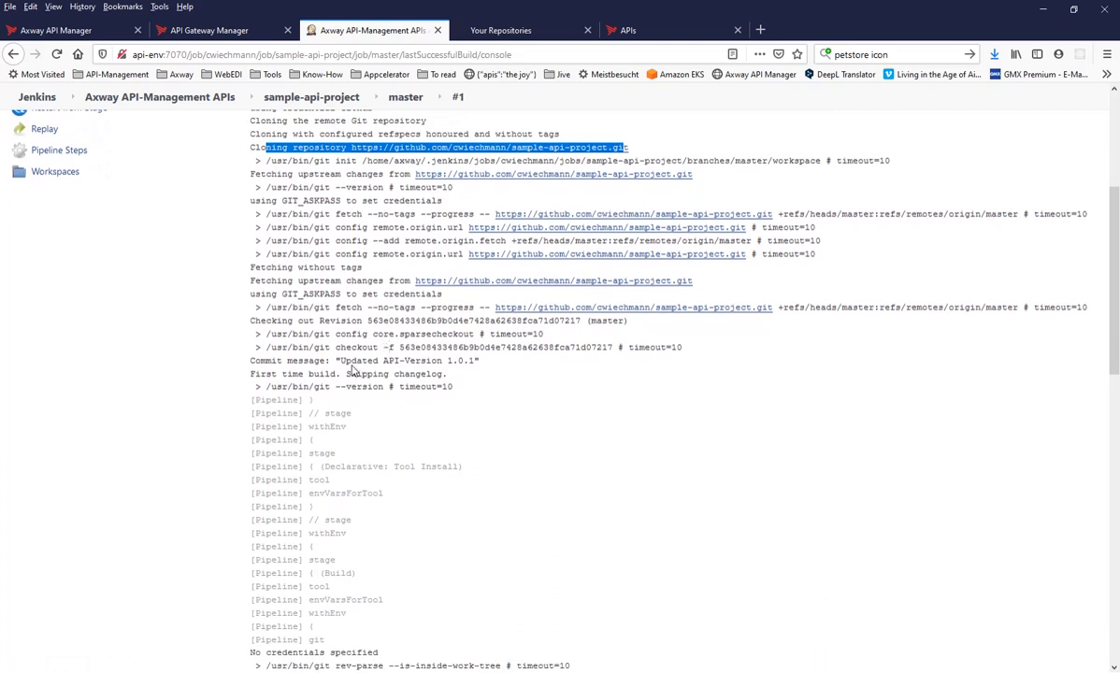
pyautogui.moveTo(300, 360)
pyautogui.mouseDown()
pyautogui.moveTo(479, 362)
pyautogui.moveTo(464, 361)
pyautogui.mouseUp()
pyautogui.click(453, 363)
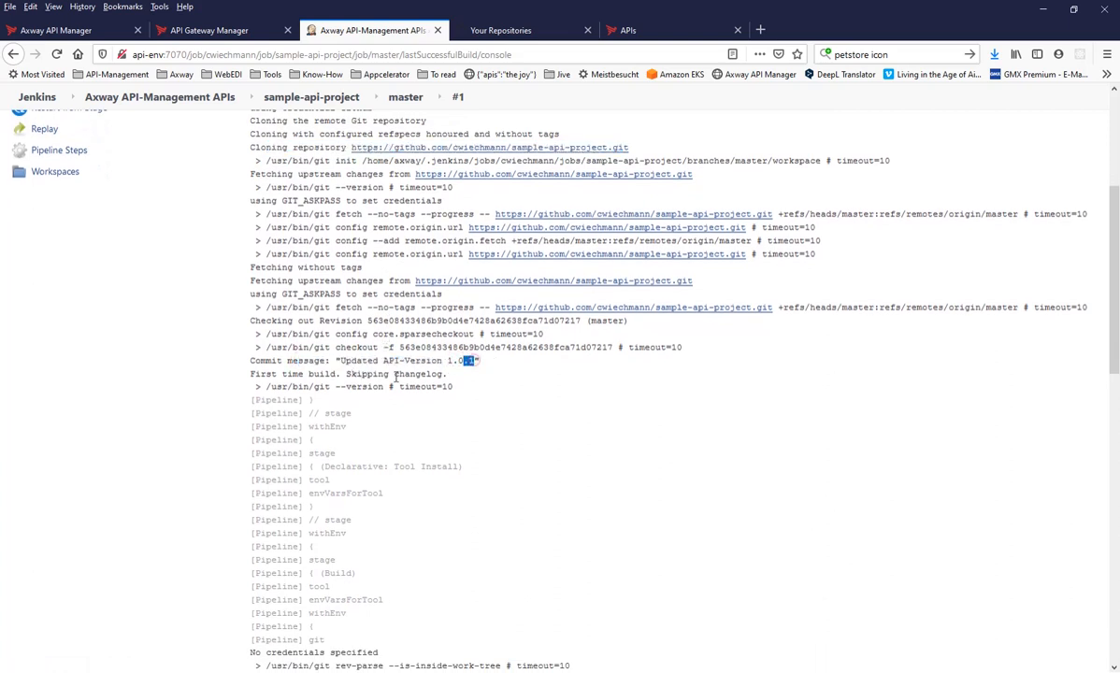
# Step: Review the Maven run in the console output, checking the API-Manager Promote version and the loaded environment properties entry
pyautogui.scroll(-8, 442, 398)
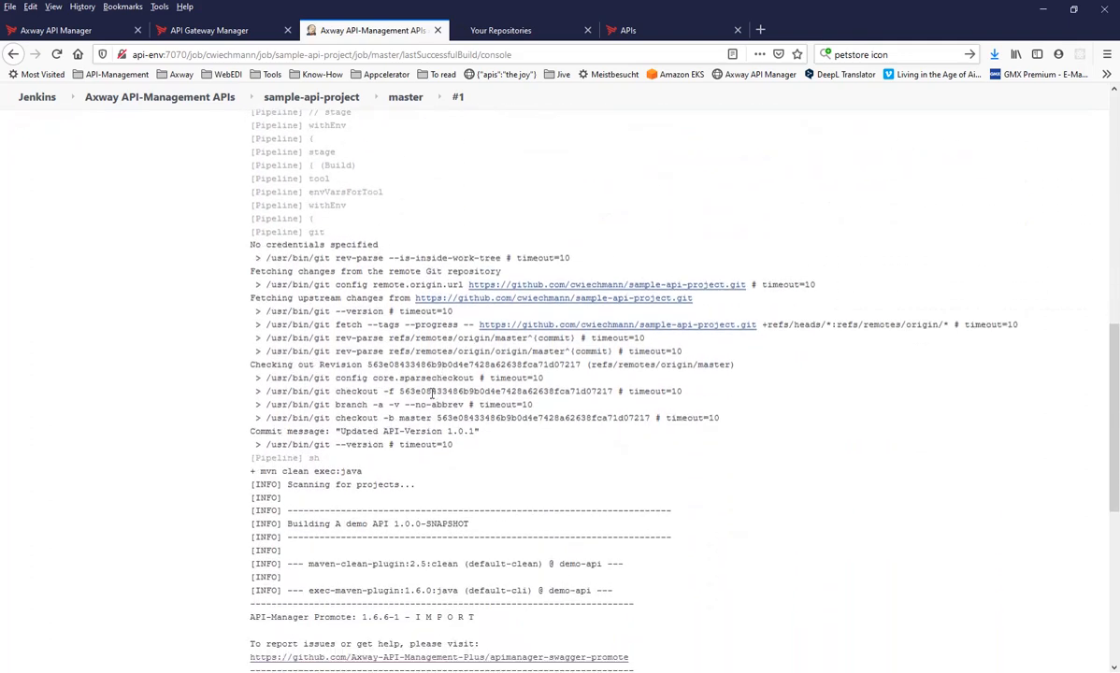
pyautogui.scroll(-5, 432, 395)
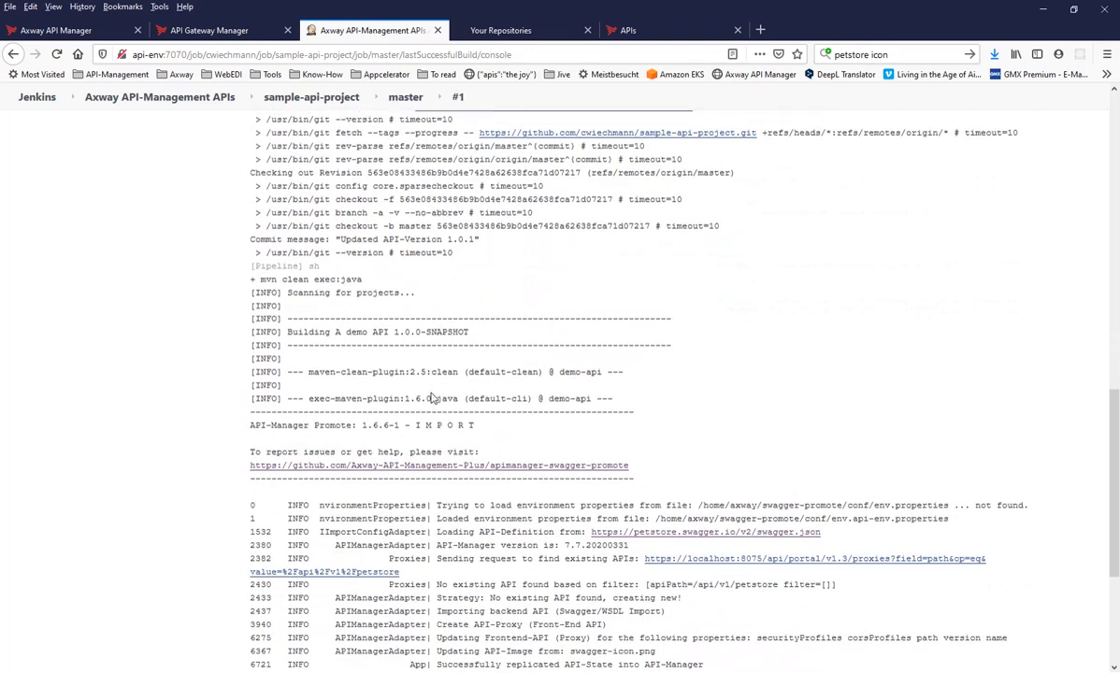
pyautogui.moveTo(287, 346); pyautogui.dragTo(402, 348)
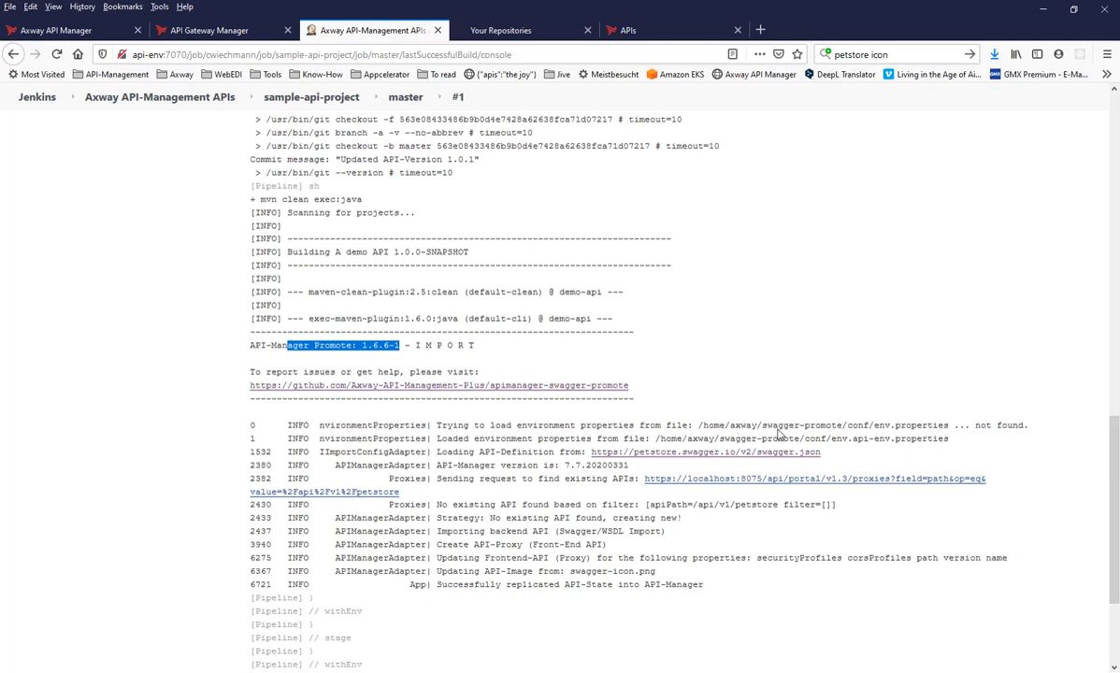
pyautogui.moveTo(464, 438); pyautogui.dragTo(574, 437)
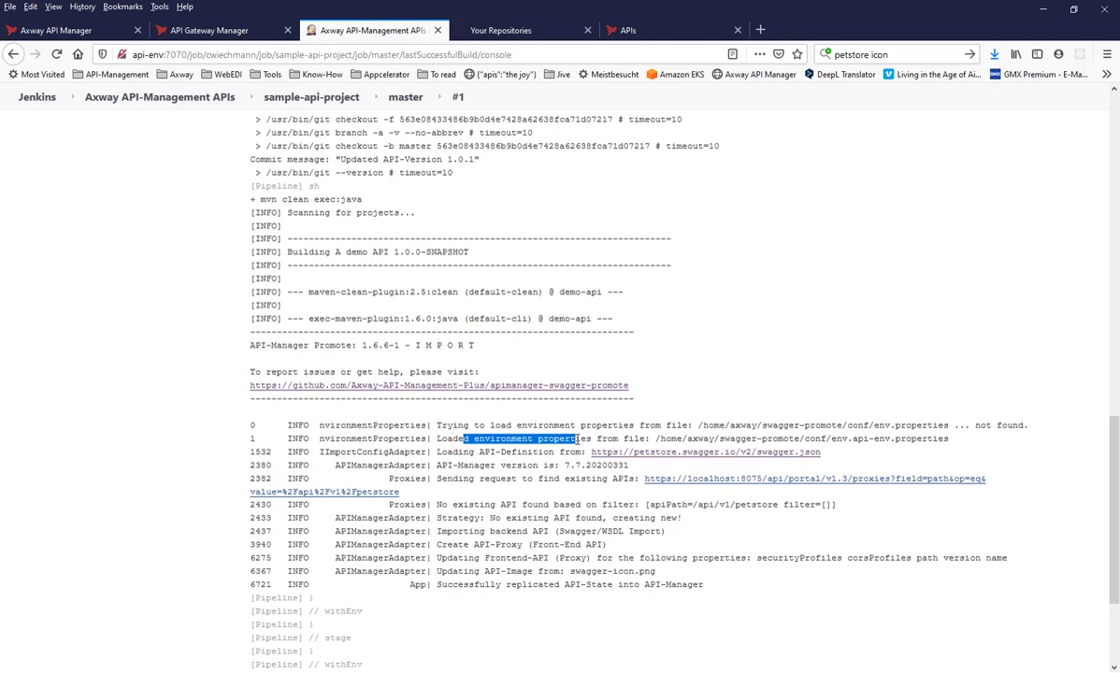
# Step: Copy the path /home/axway/swagger-promote/conf/env.api-env.properties from the log and print that file with cat in the virtual machine's terminal
pyautogui.moveTo(654, 439); pyautogui.dragTo(958, 439)
pyautogui.hotkey('ctrl', 'c')
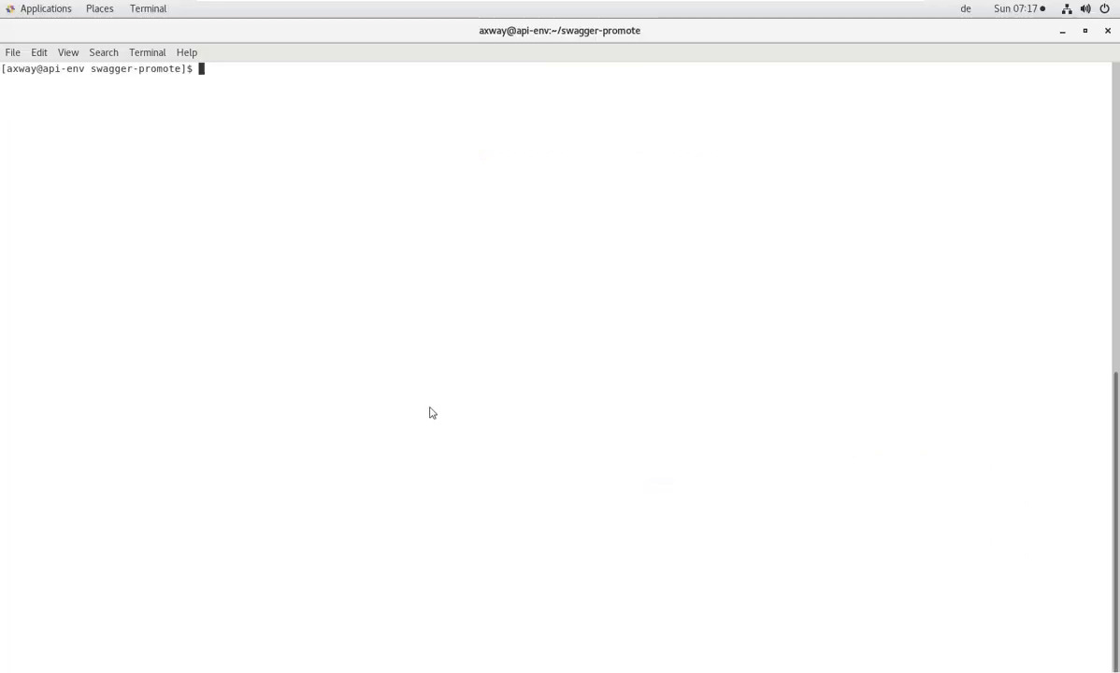
pyautogui.write('cat')
pyautogui.hotkey('ctrl', 'shift', 'v')
pyautogui.press('Return')
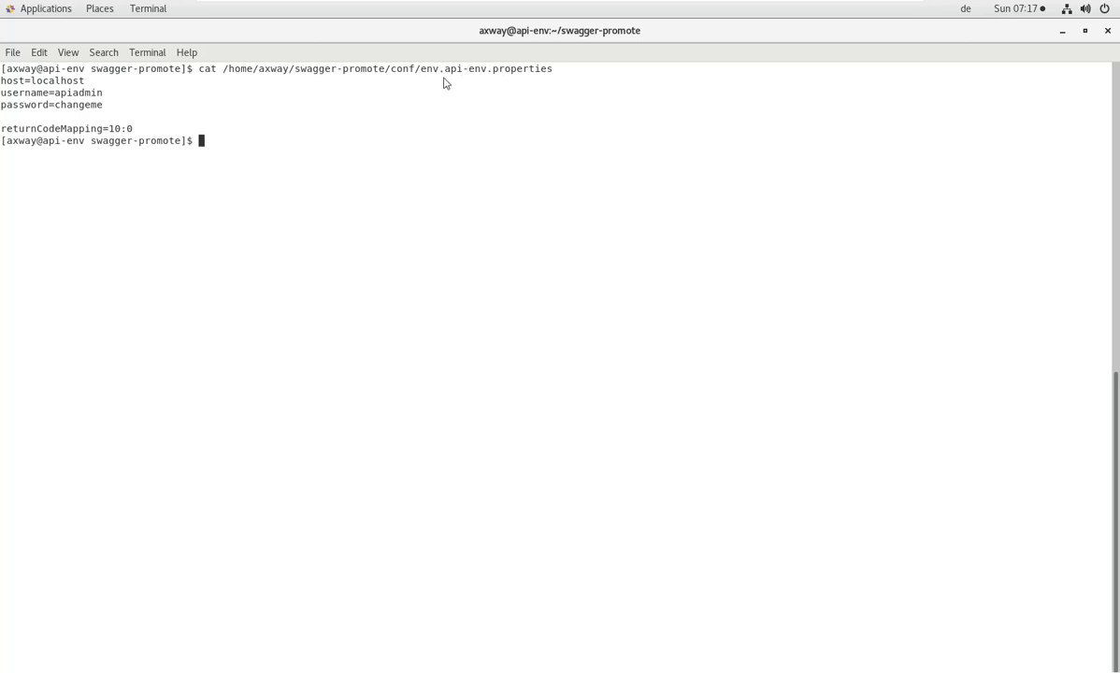
# Step: Examine the api-env stage part of the file name and the host and returnCodeMapping entries in the printed properties
pyautogui.moveTo(450, 72); pyautogui.dragTo(488, 72)
pyautogui.doubleClick(43, 84)
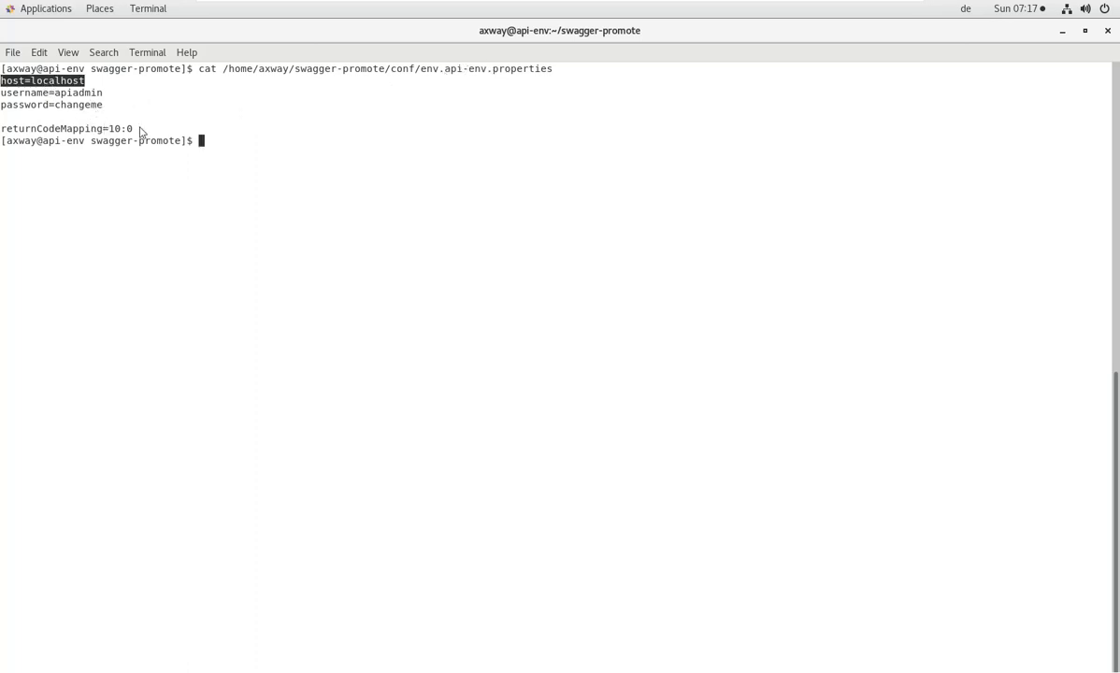
pyautogui.moveTo(137, 129); pyautogui.dragTo(88, 128)
pyautogui.click(81, 128)
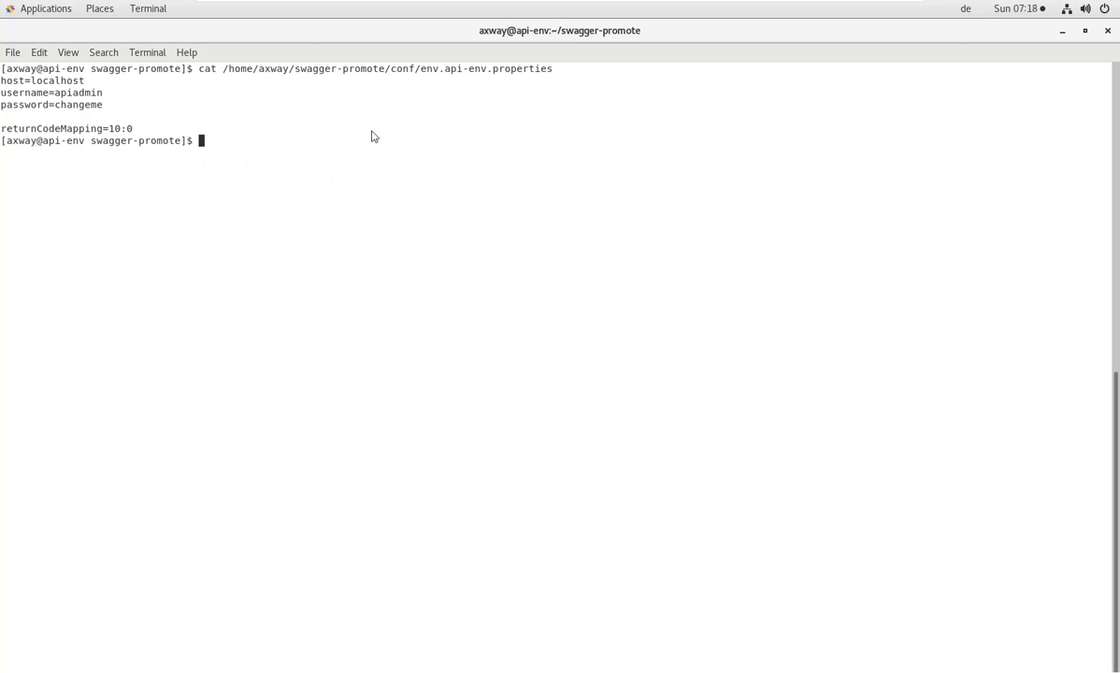
# Step: Change into the conf directory in the terminal and list its files
pyautogui.write('cd co')
pyautogui.press('Tab')
pyautogui.press('Return')
pyautogui.write('ls')
pyautogui.press('Return')
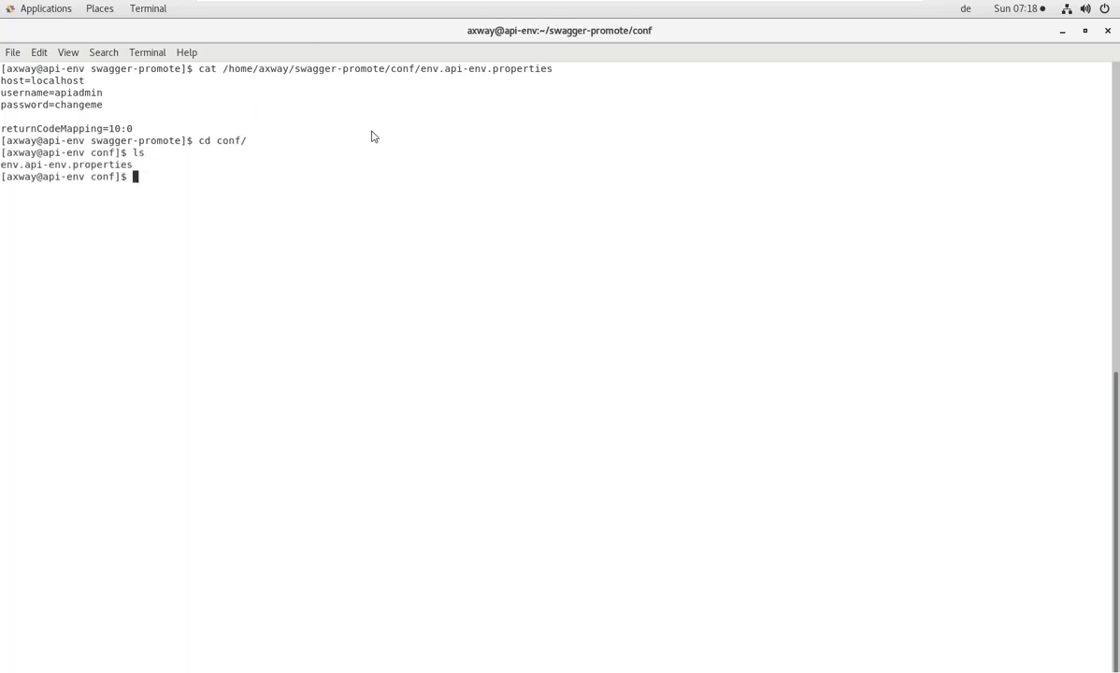
# Step: Copy env.api-env.properties to a new file named env.prod.properties
pyautogui.write('cp ')
pyautogui.write('e')
pyautogui.press('Tab')
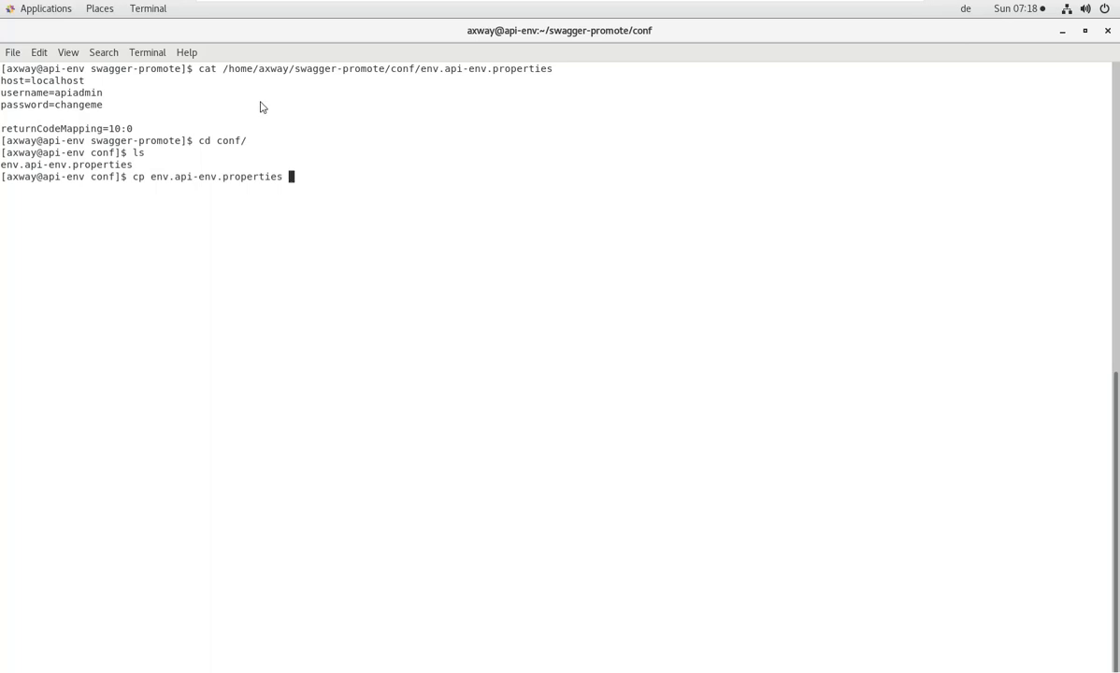
pyautogui.write('env.prod.properties')
pyautogui.press('Return')
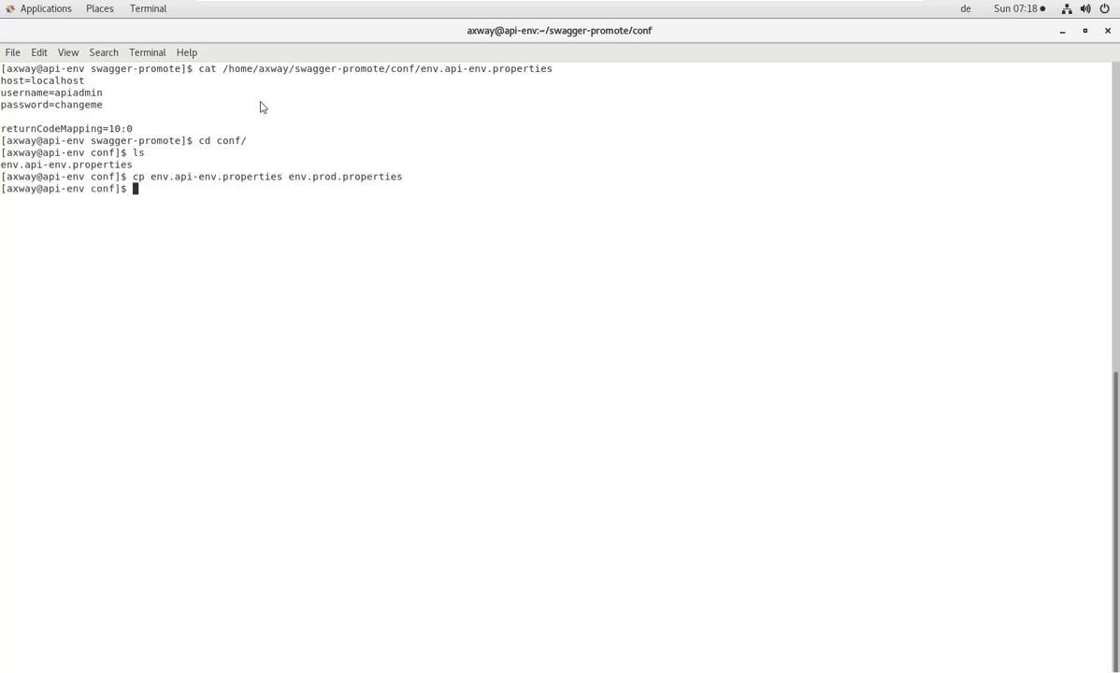
# Step: Open env.prod.properties in vi and set the host value to prod.api-manager
pyautogui.write('vi')
pyautogui.doubleClick(319, 178)
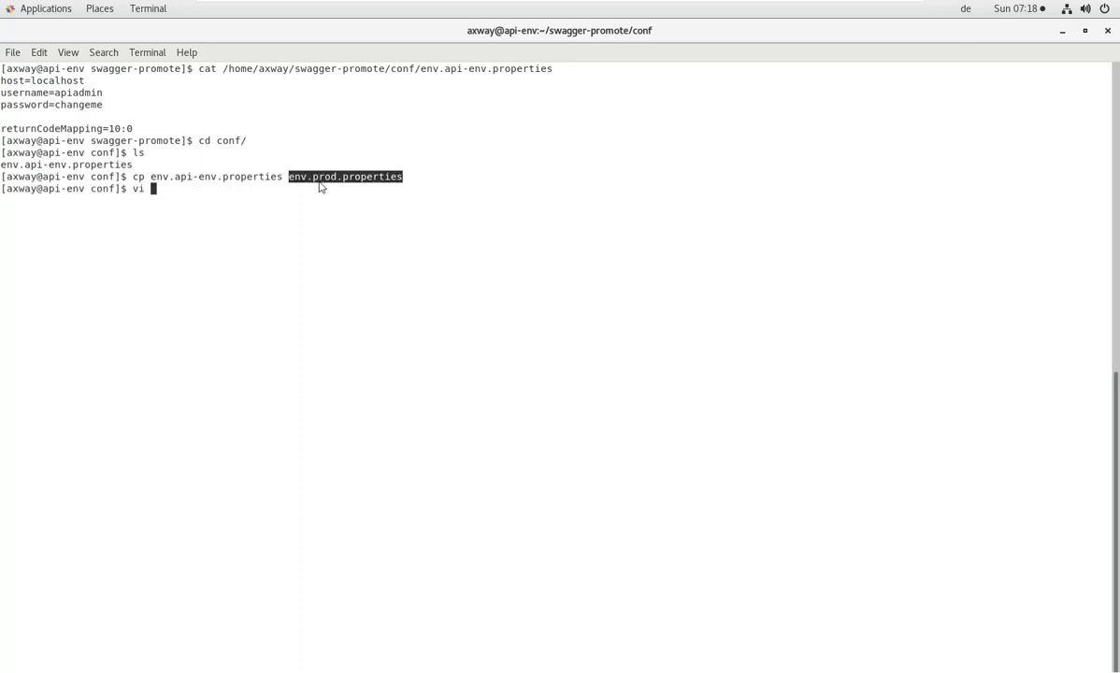
pyautogui.middleClick(318, 183)
pyautogui.press('Return')
pyautogui.press('j')
pyautogui.write('kw')
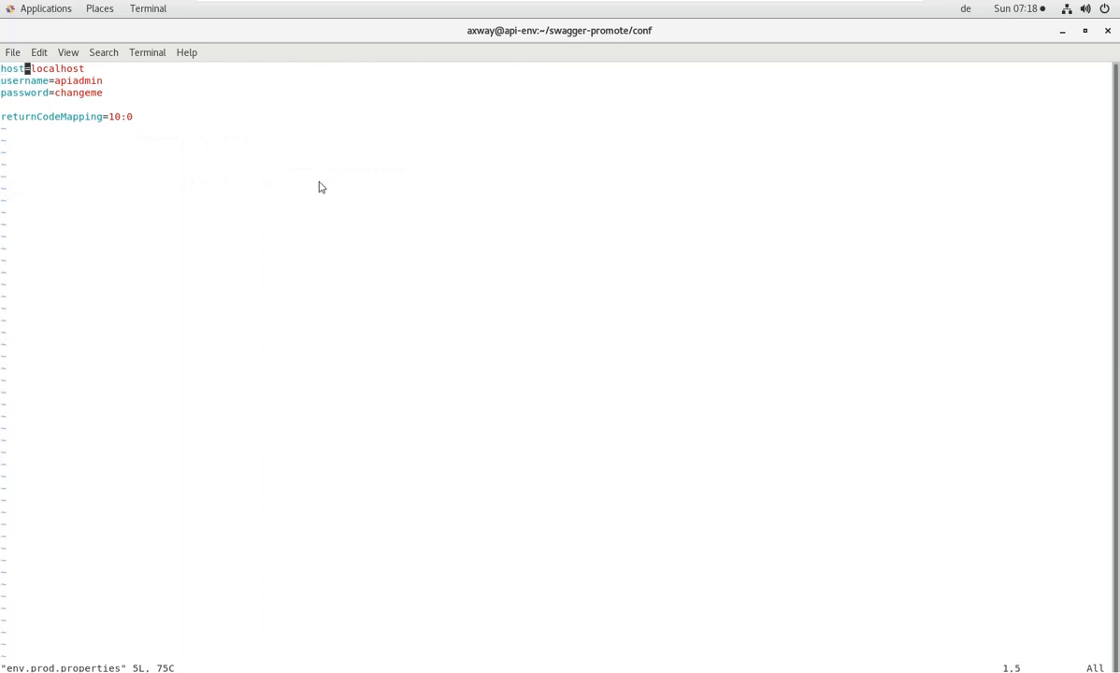
pyautogui.write('lcwprod.api-aman')
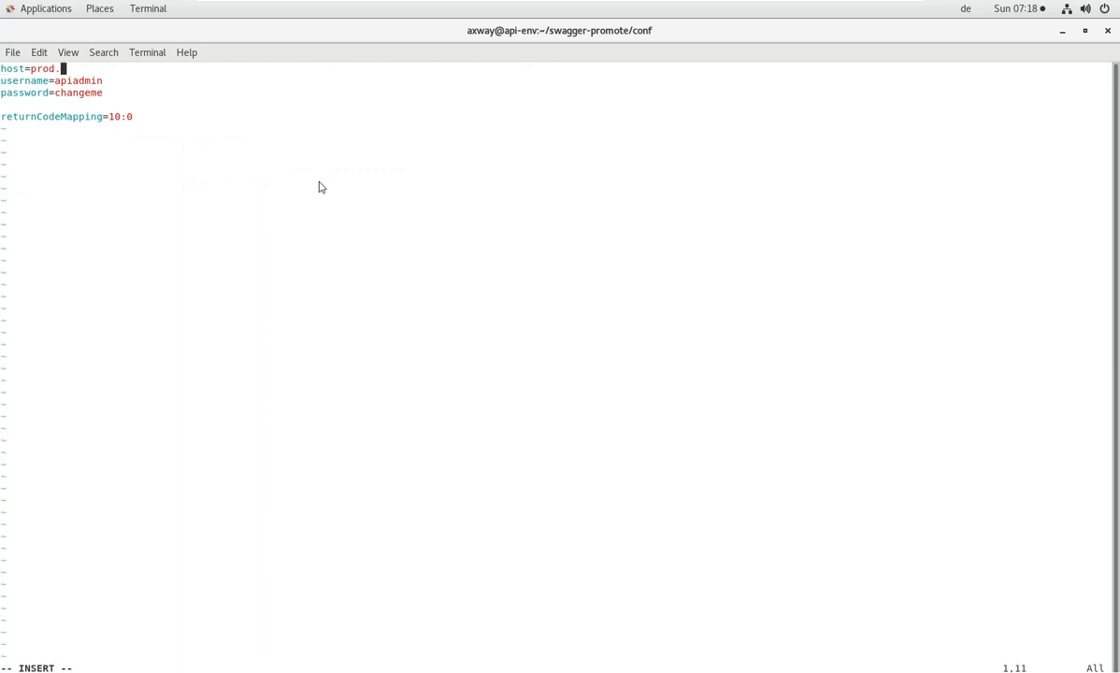
pyautogui.press('BackSpace')
pyautogui.press('BackSpace')
pyautogui.press('BackSpace')
pyautogui.press('BackSpace')
pyautogui.write('manager')
pyautogui.press('Escape')
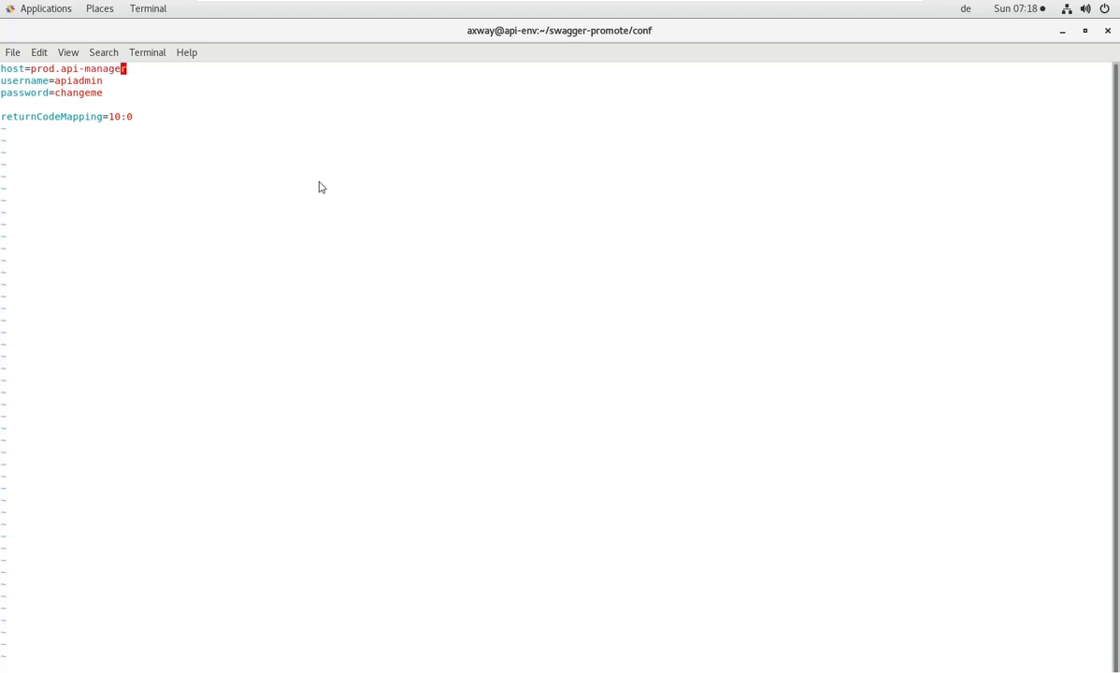
# Step: Go through the username and password lines of env.prod.properties, then save the file and quit vi
pyautogui.press('Down')
pyautogui.press('Left')
pyautogui.press('Left')
pyautogui.press('Left')
pyautogui.press('Down')
pyautogui.press('Left')
pyautogui.press('Left')
pyautogui.press('Left')
pyautogui.press('Left')
pyautogui.write(':wq')
pyautogui.press('Return')
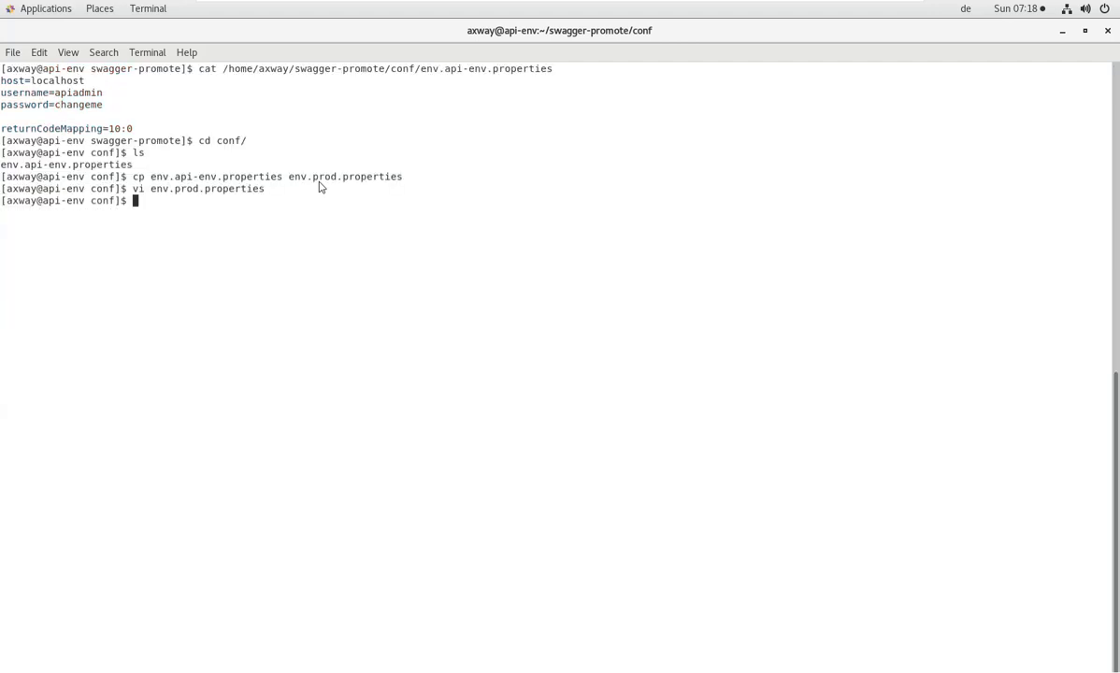
# Step: Point out the env.prod.properties file name in the terminal and print env.api-env.properties again from the command history
pyautogui.moveTo(174, 189); pyautogui.dragTo(196, 190)
pyautogui.doubleClick(304, 176)
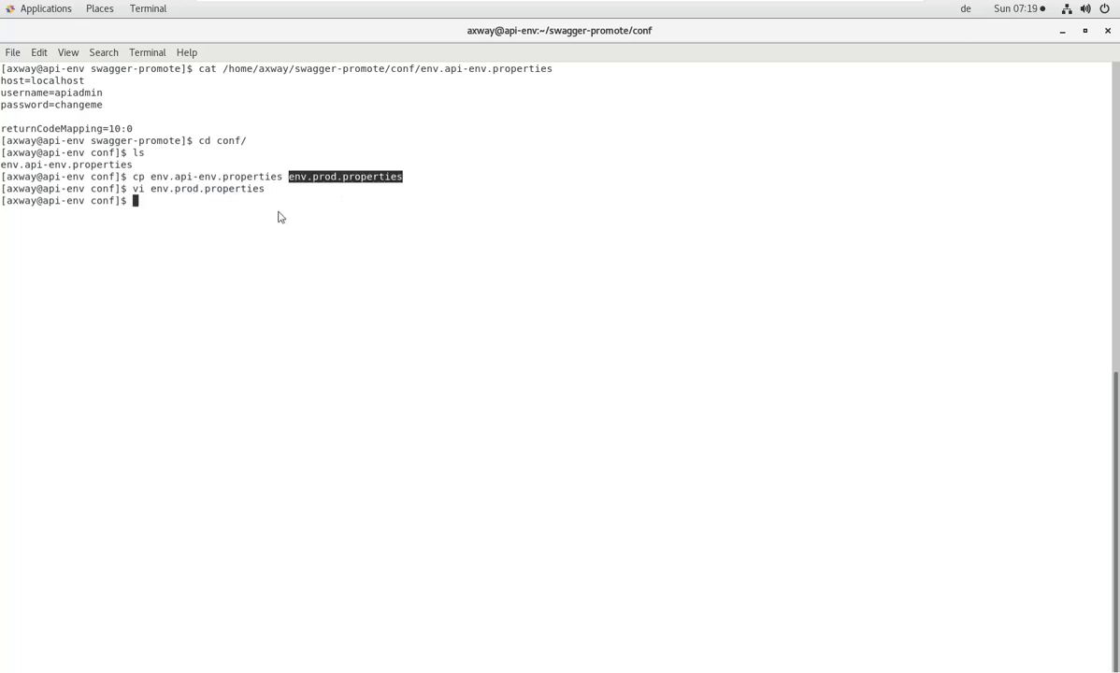
pyautogui.press('Up')
pyautogui.press('Up')
pyautogui.press('Up')
pyautogui.press('Up')
pyautogui.press('Up')
pyautogui.press('Return')
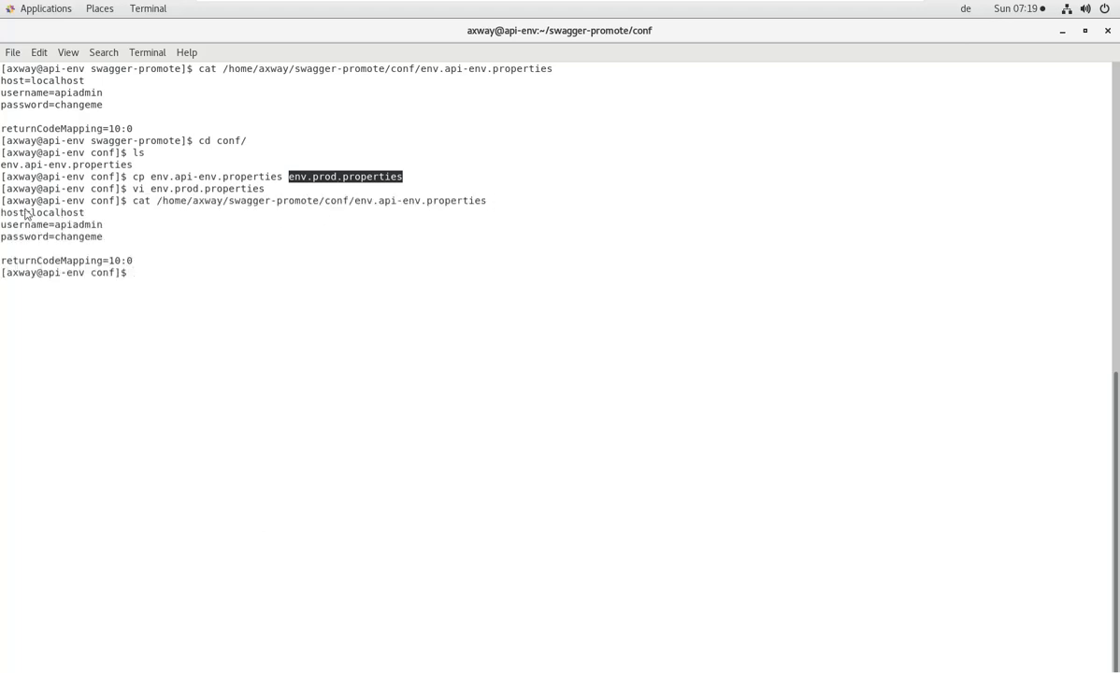
# Step: Return to the Jenkins console output and review the API-Definition source URL, API-Manager version and API import log lines
pyautogui.click(1052, 38)
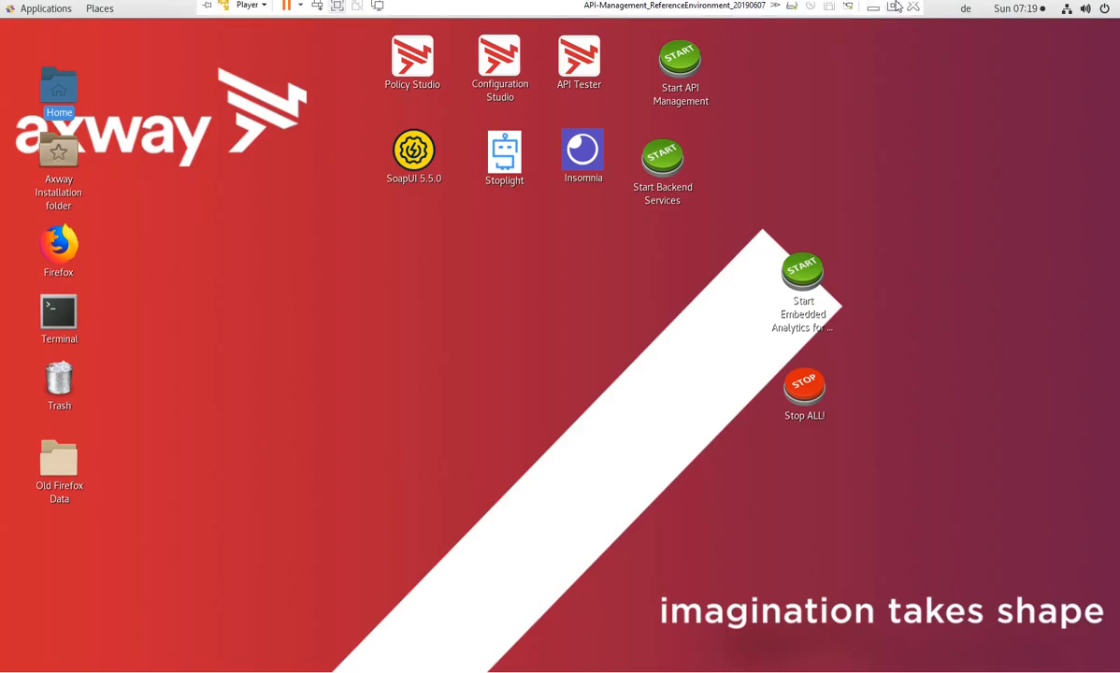
pyautogui.click(872, 10)
pyautogui.click(657, 434)
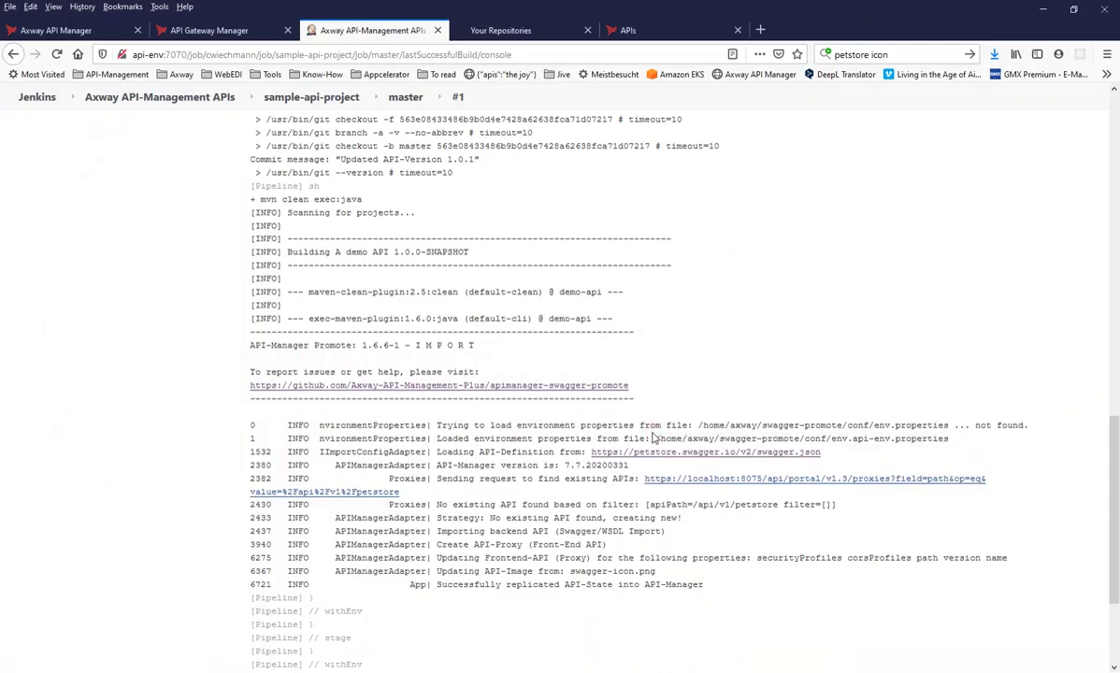
pyautogui.moveTo(457, 453); pyautogui.dragTo(594, 449)
pyautogui.moveTo(823, 456); pyautogui.dragTo(591, 454)
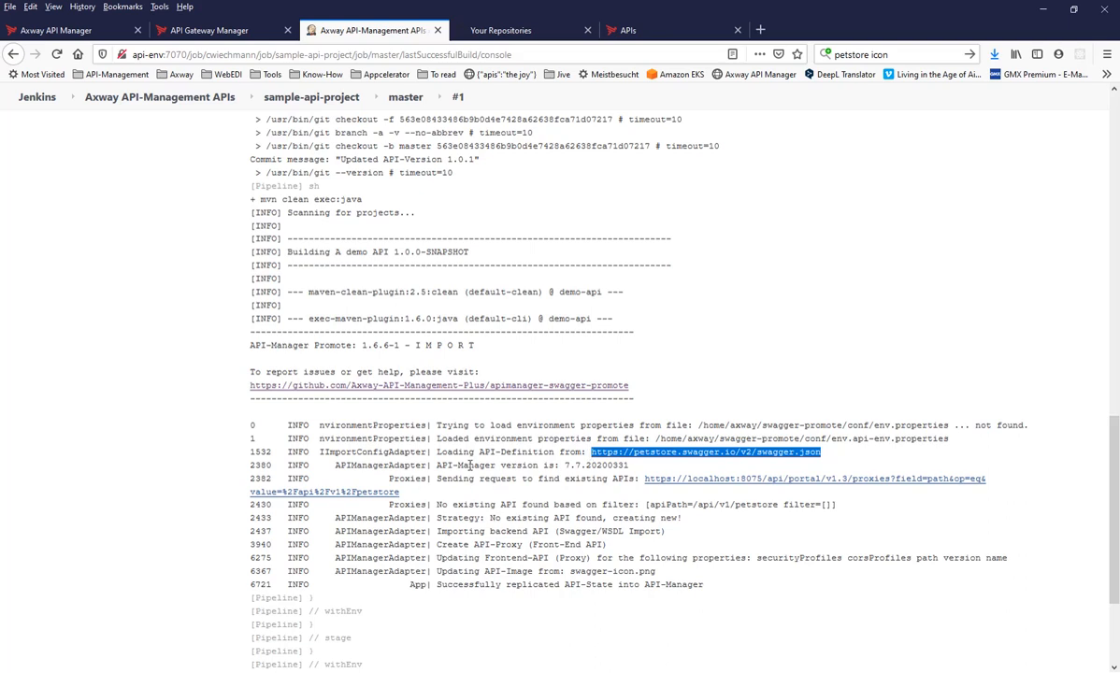
pyautogui.moveTo(436, 465); pyautogui.dragTo(617, 464)
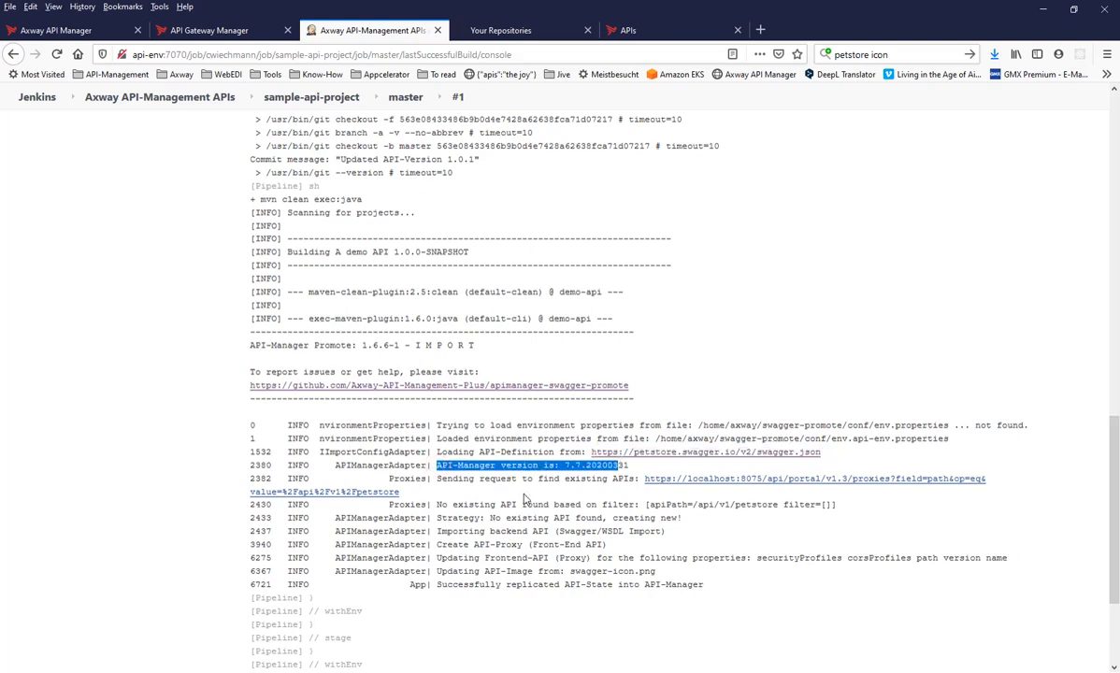
pyautogui.scroll(-2, 443, 476)
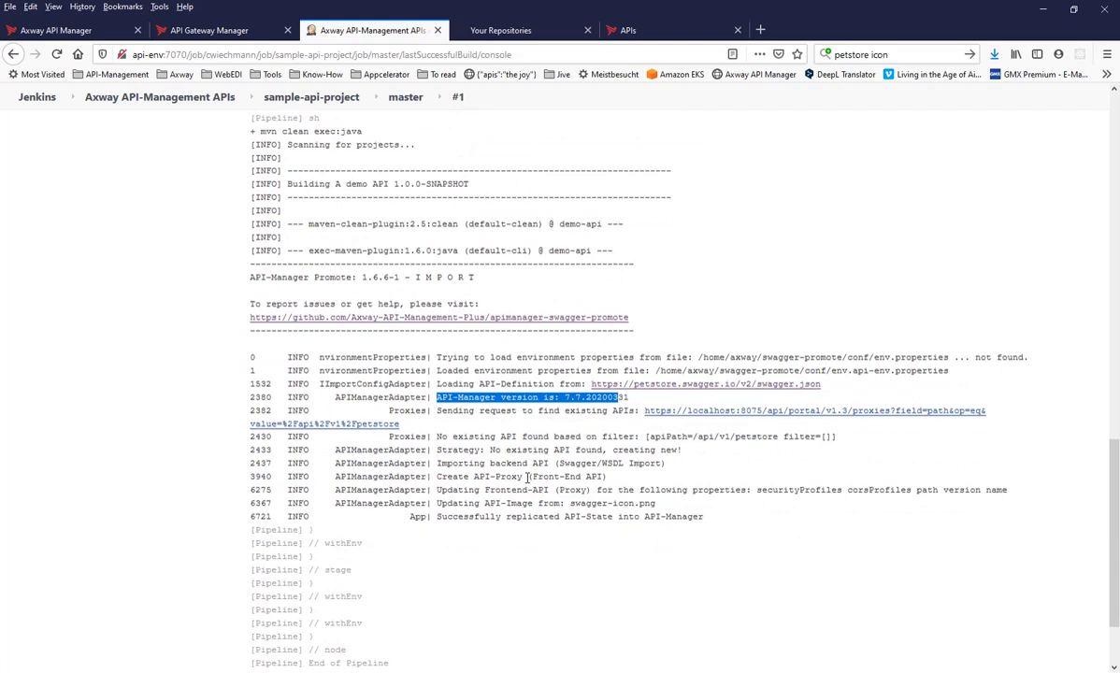
# Step: Reload the API Catalog in the Axway API portal, open the Petstore API and look through its details and methods
pyautogui.click(617, 30)
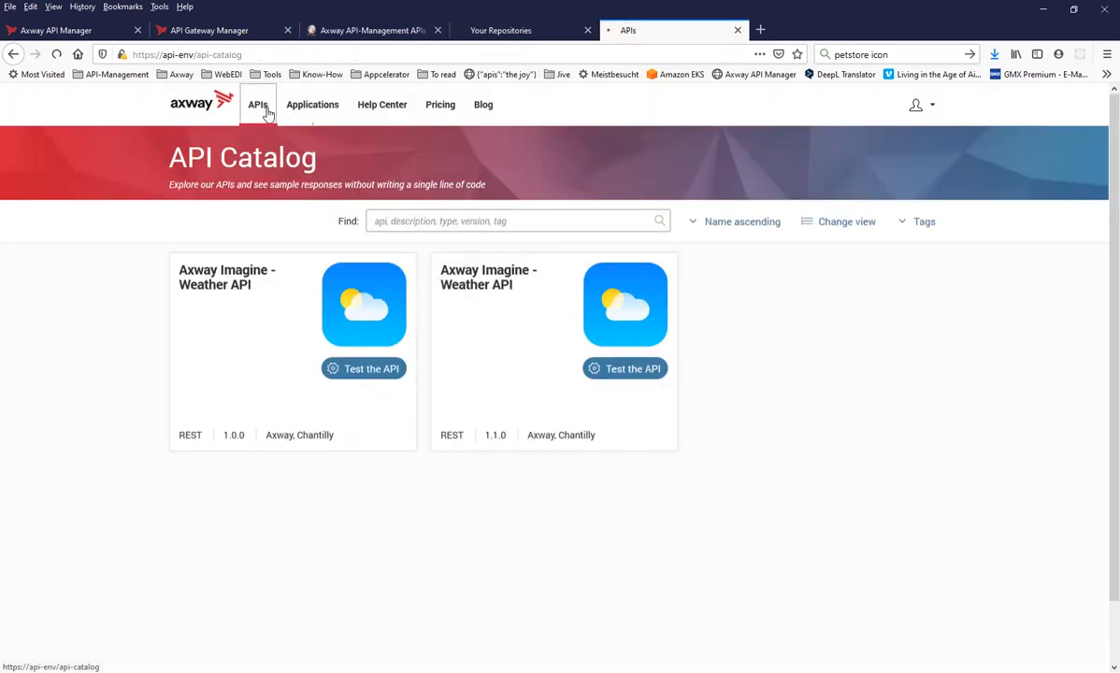
pyautogui.click(266, 111)
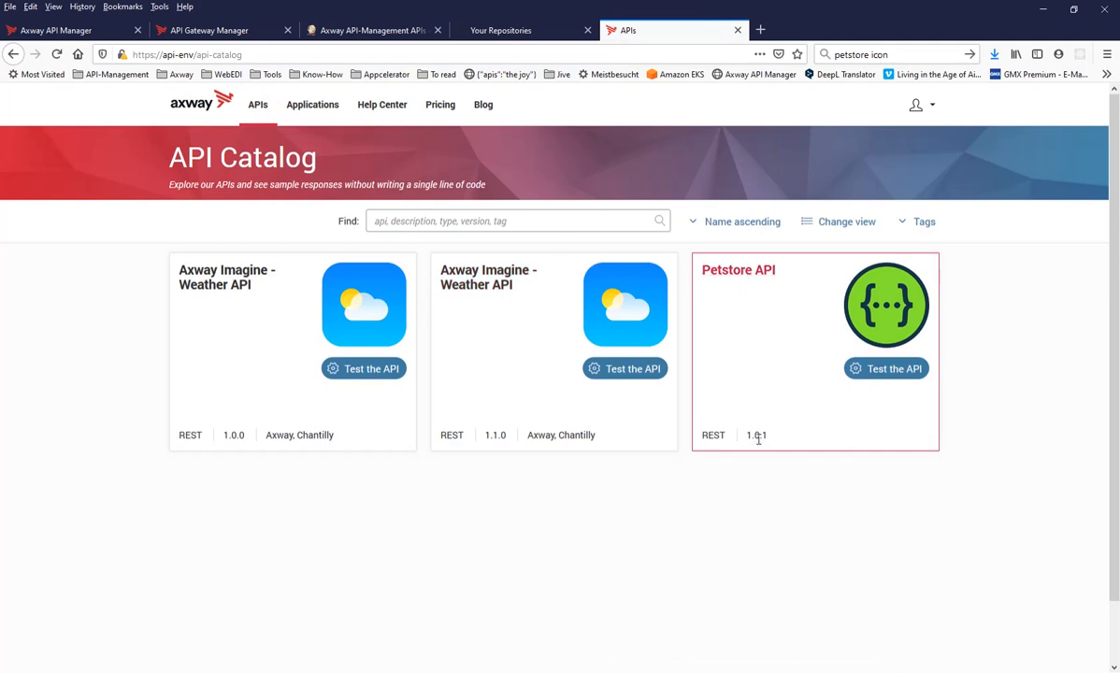
pyautogui.click(751, 271)
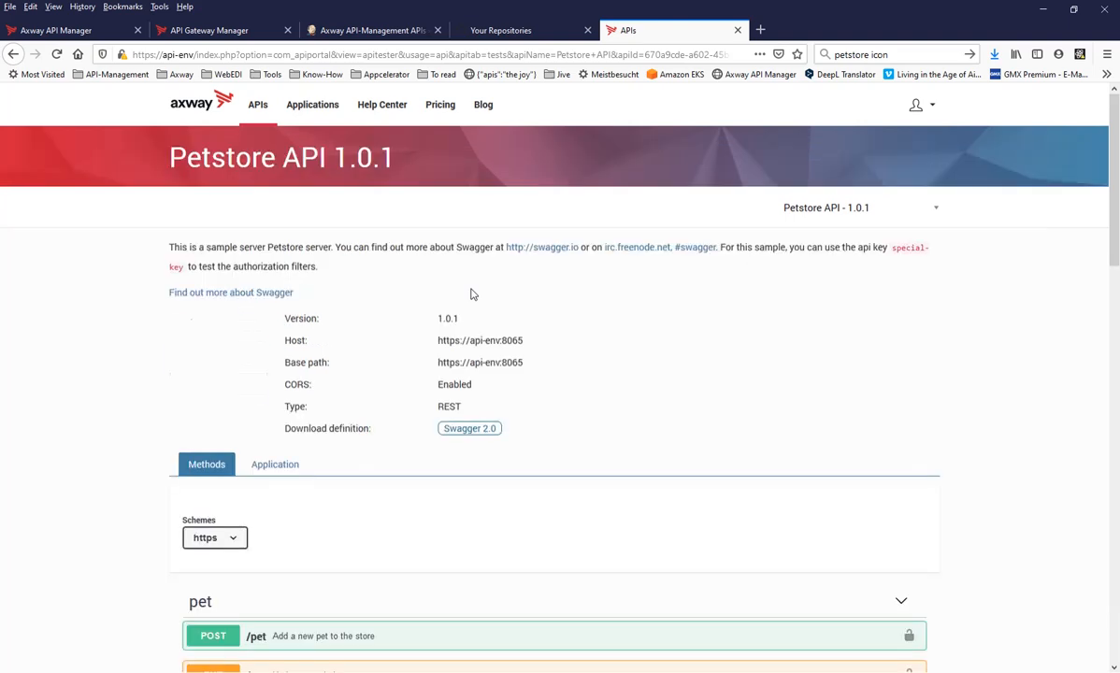
pyautogui.scroll(-3, 472, 294)
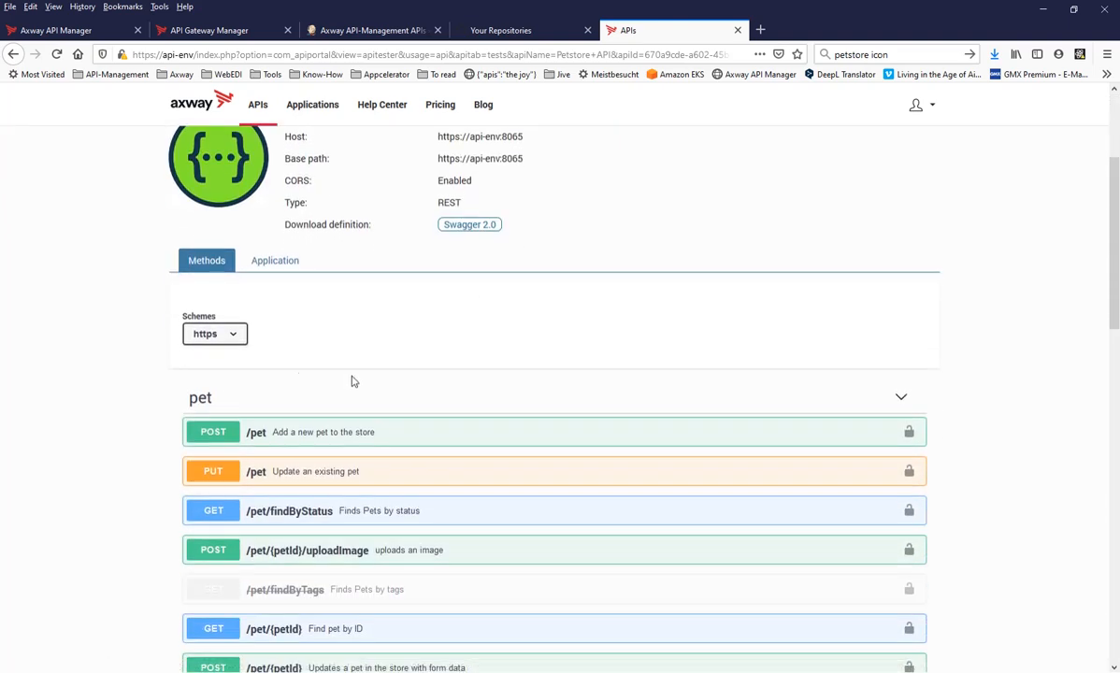
pyautogui.scroll(2, 238, 370)
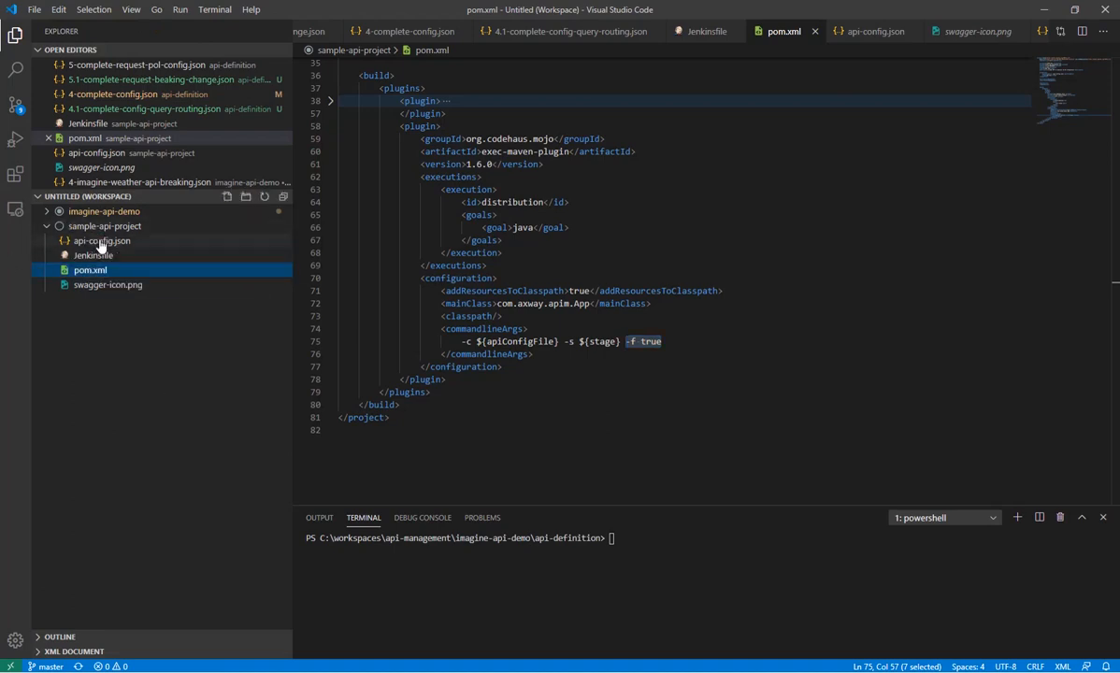
# Step: In sample-api-project's api-config.json, set the API version to 1.0.2 and save the file
pyautogui.click(101, 240)
pyautogui.doubleClick(438, 114)
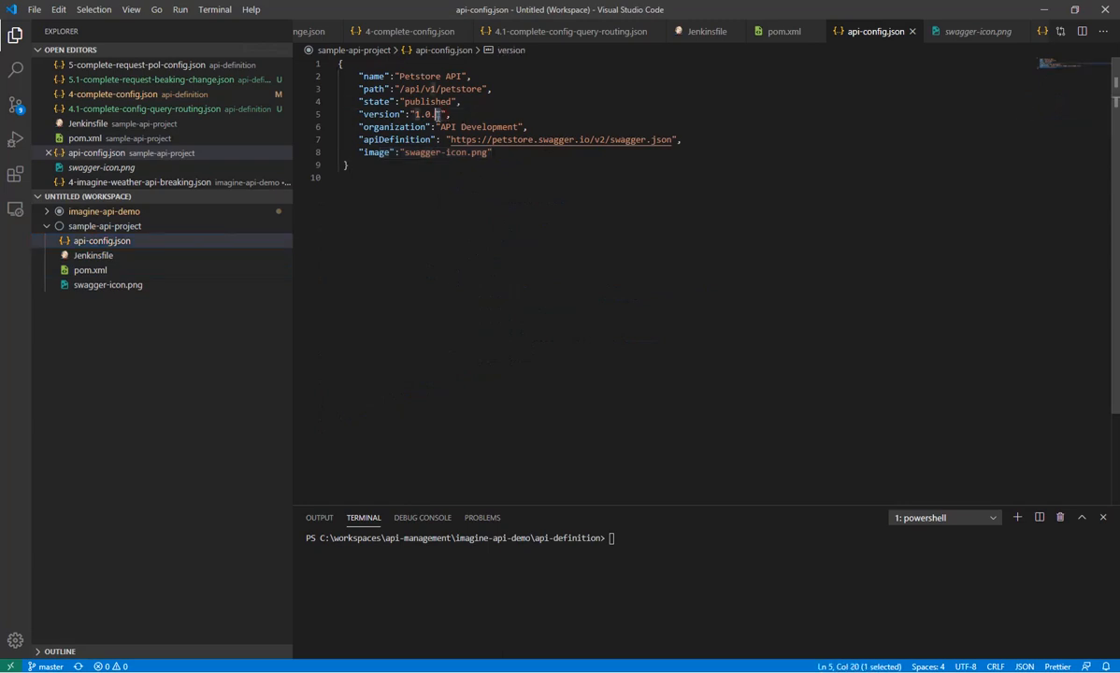
pyautogui.write('2')
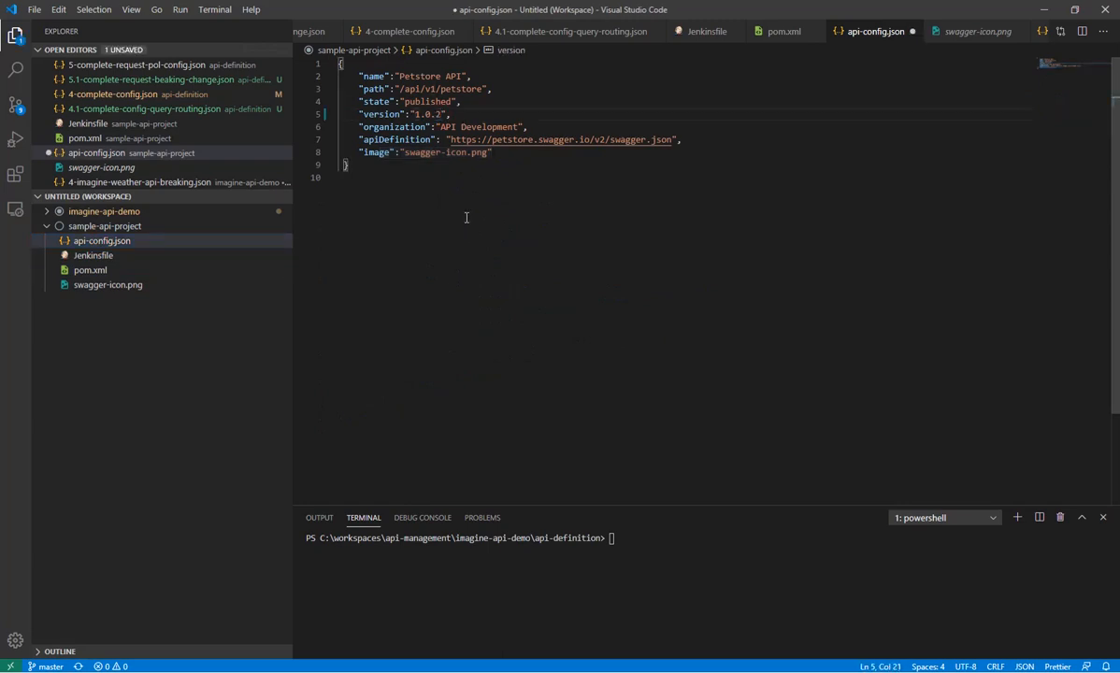
pyautogui.hotkey('ctrl', 's')
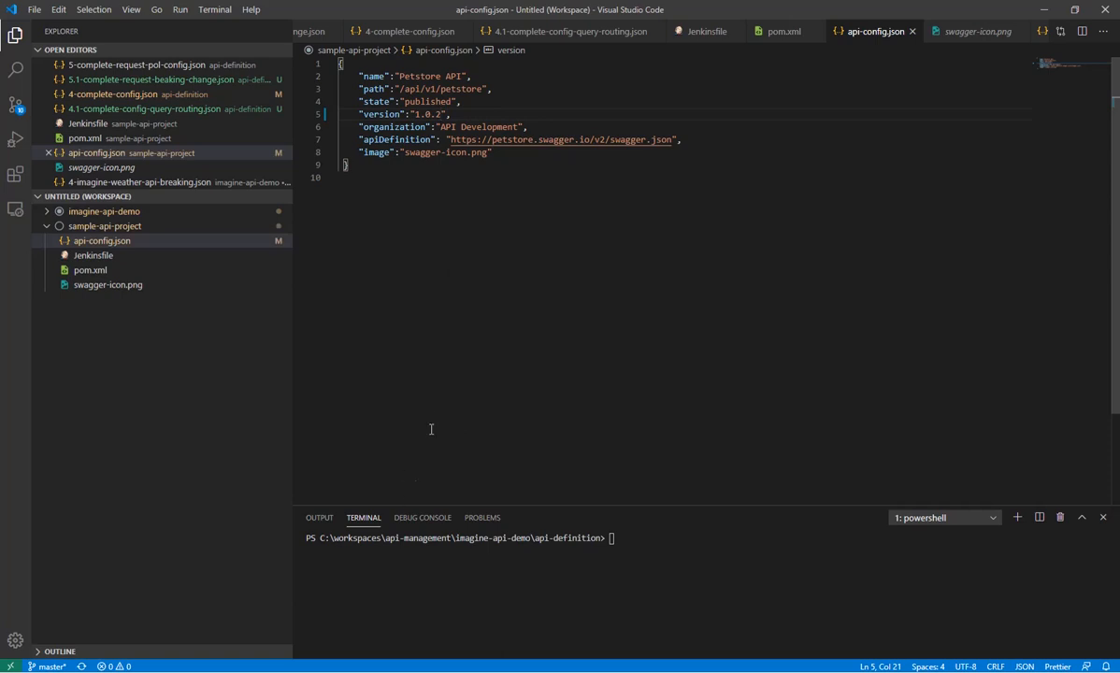
# Step: Switch to Firefox and search the web for "petstore openapi 3.0" in a new tab
pyautogui.moveTo(178, 668)
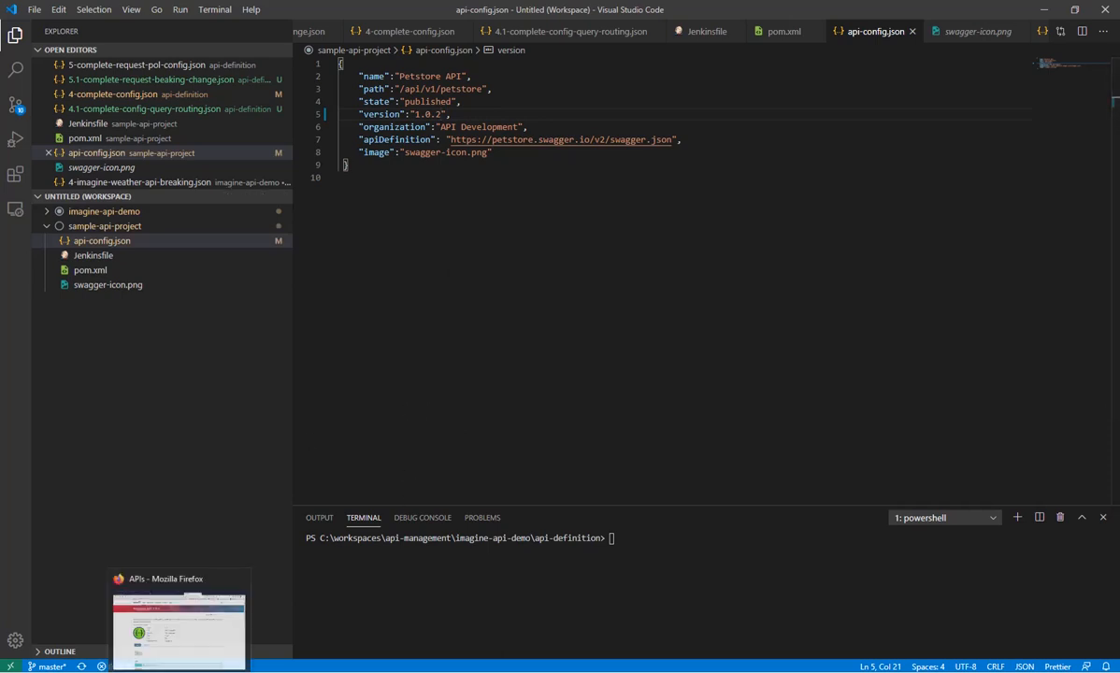
pyautogui.click(209, 617)
pyautogui.click(759, 30)
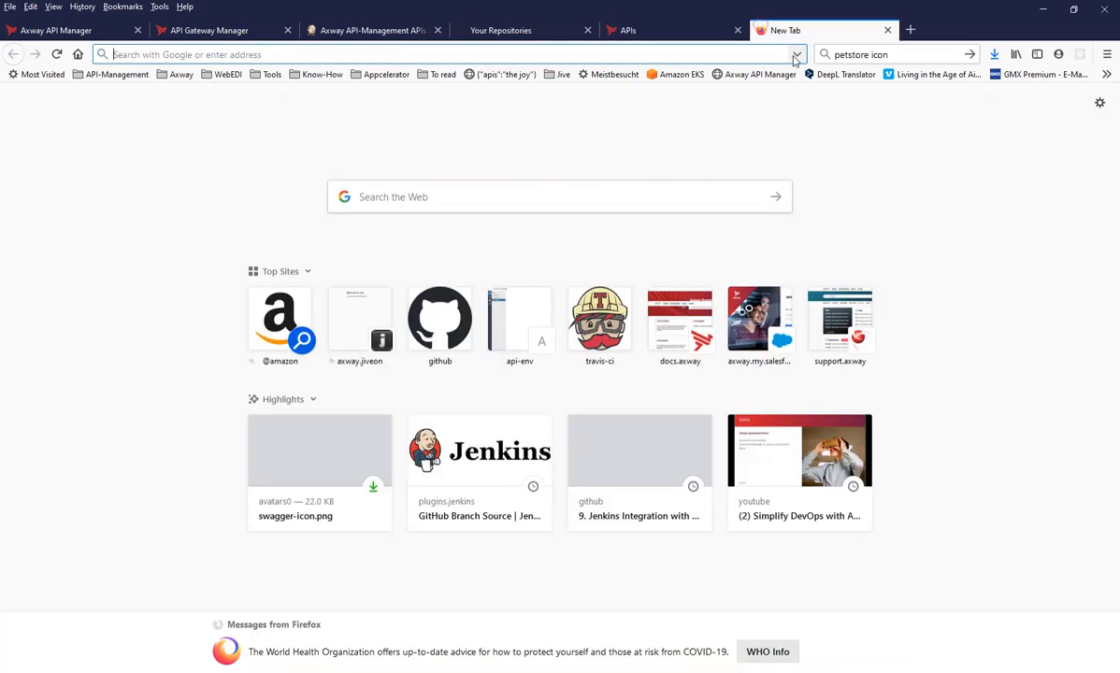
pyautogui.write('so')
pyautogui.press('BackSpace')
pyautogui.press('BackSpace')
pyautogui.press('BackSpace')
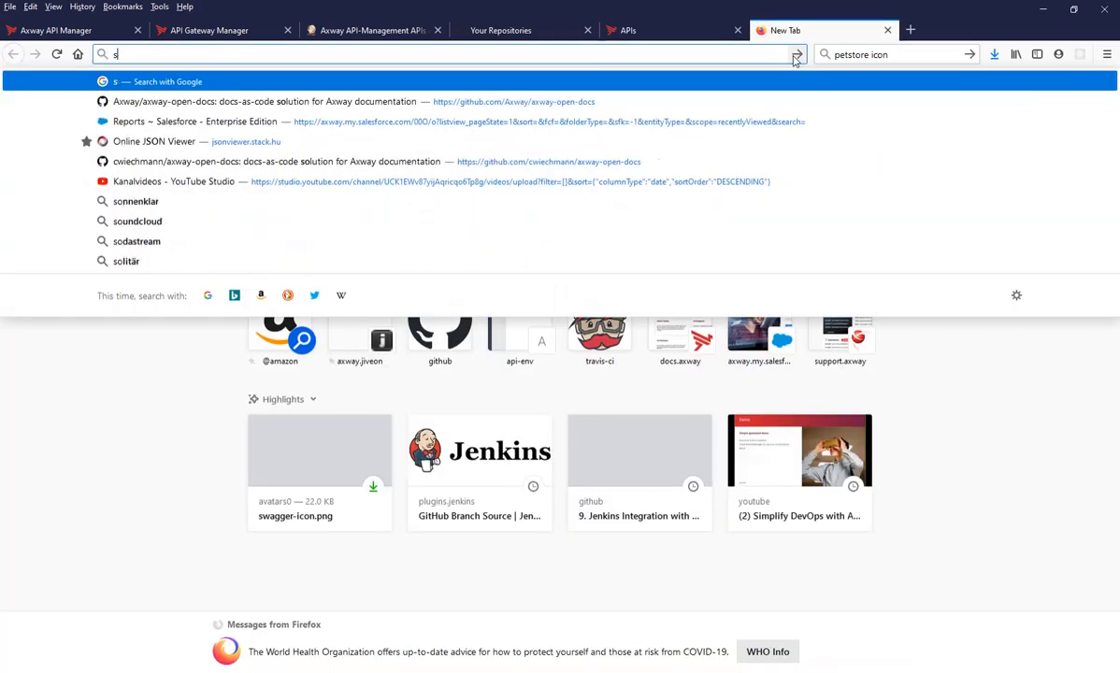
pyautogui.write('petstore')
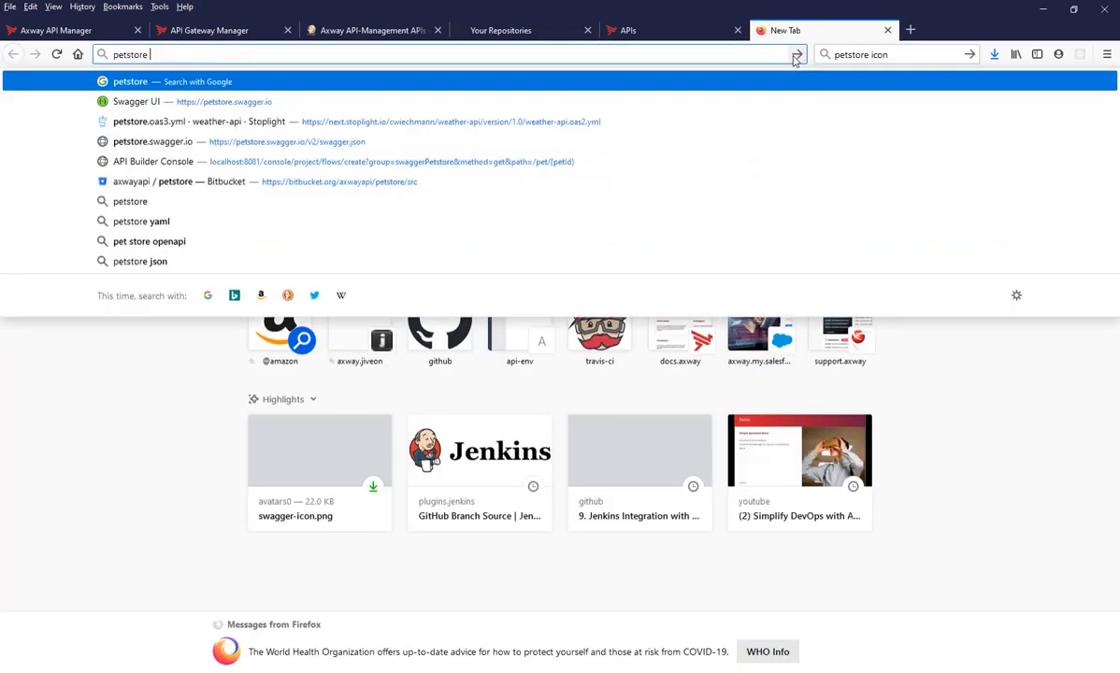
pyautogui.write(' open')
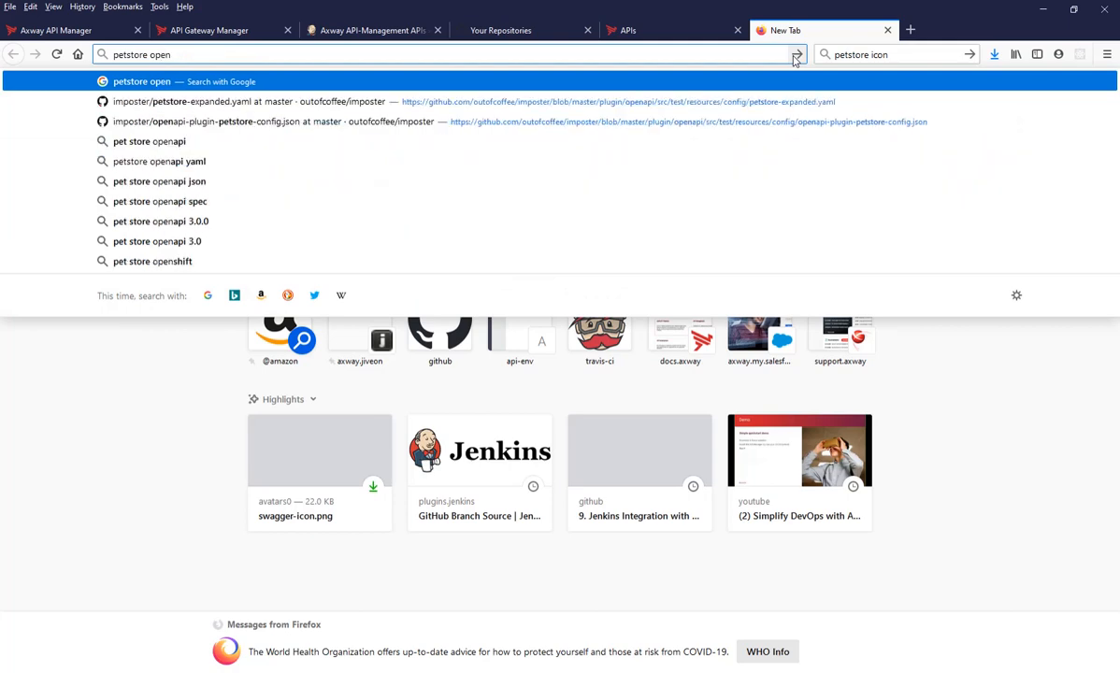
pyautogui.write('api 3.0')
pyautogui.press('Return')
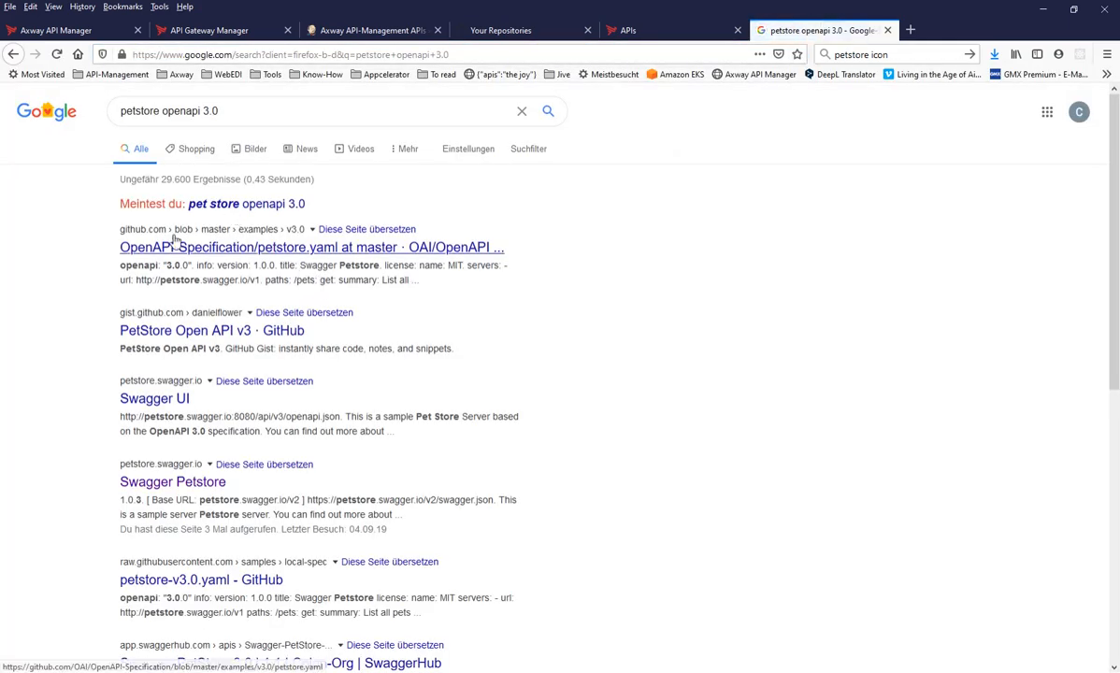
# Step: Open the PetStore Open API v3 GitHub gist, show petstore.json as raw text, copy its URL and point out the openapi version line
pyautogui.click(212, 328)
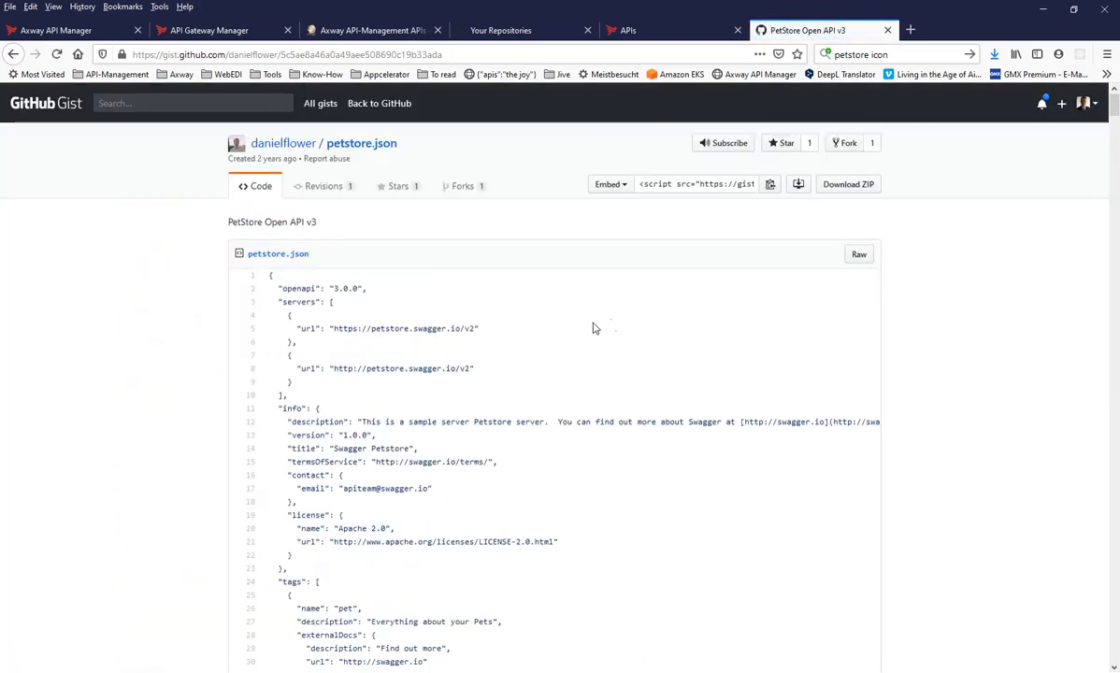
pyautogui.click(858, 257)
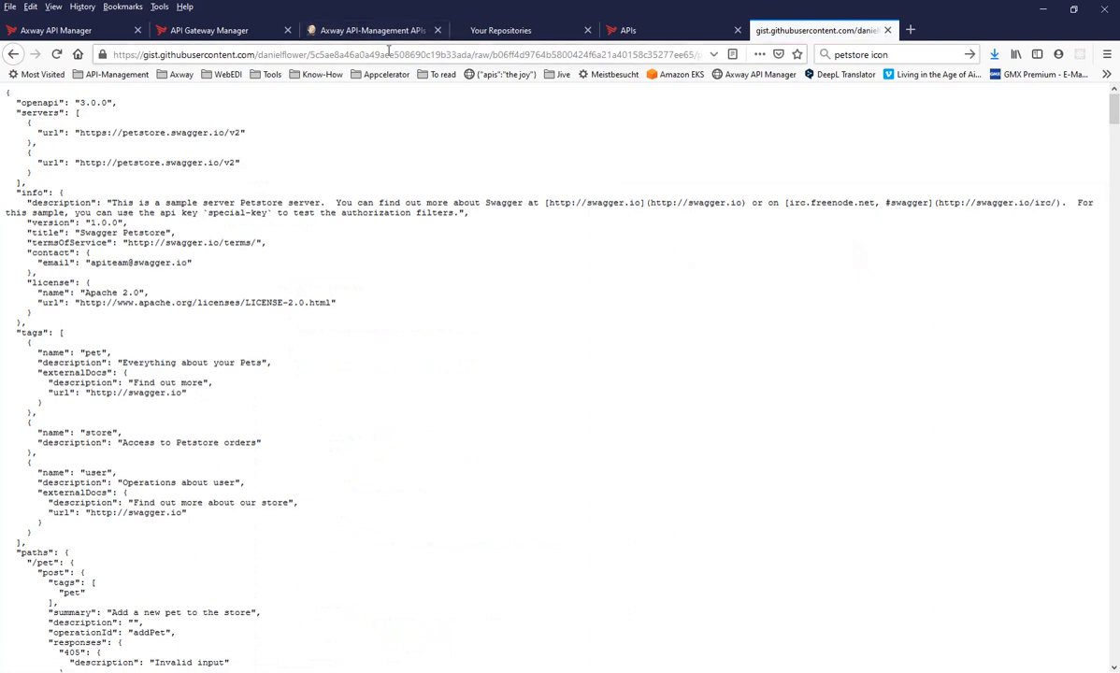
pyautogui.click(391, 54)
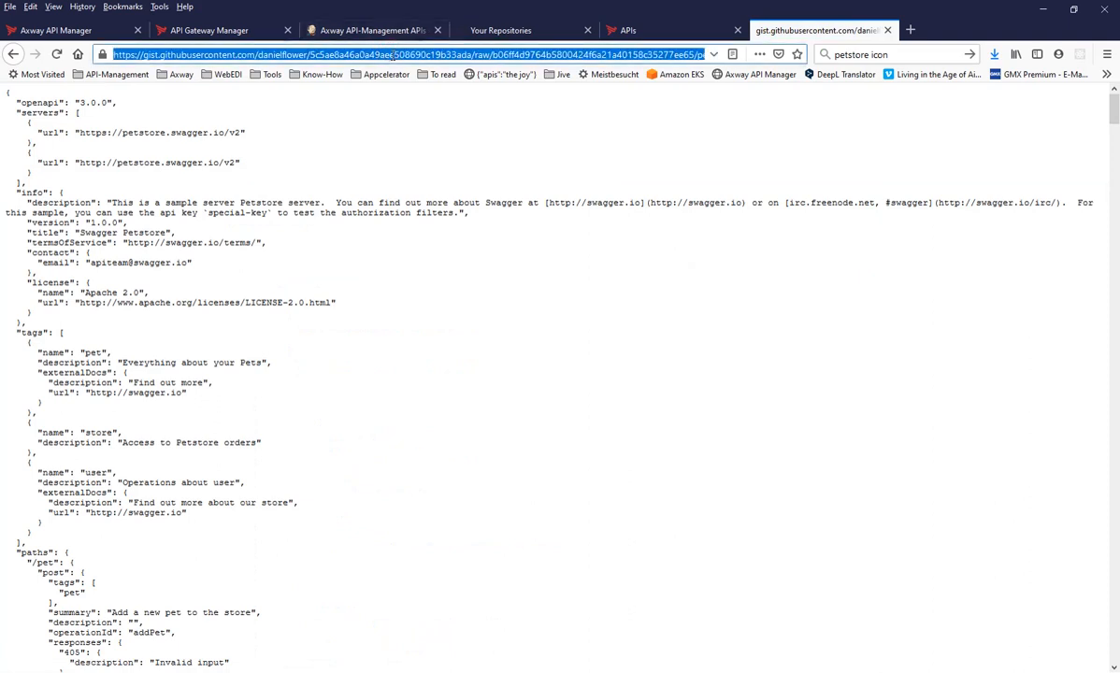
pyautogui.moveTo(37, 102); pyautogui.dragTo(117, 105)
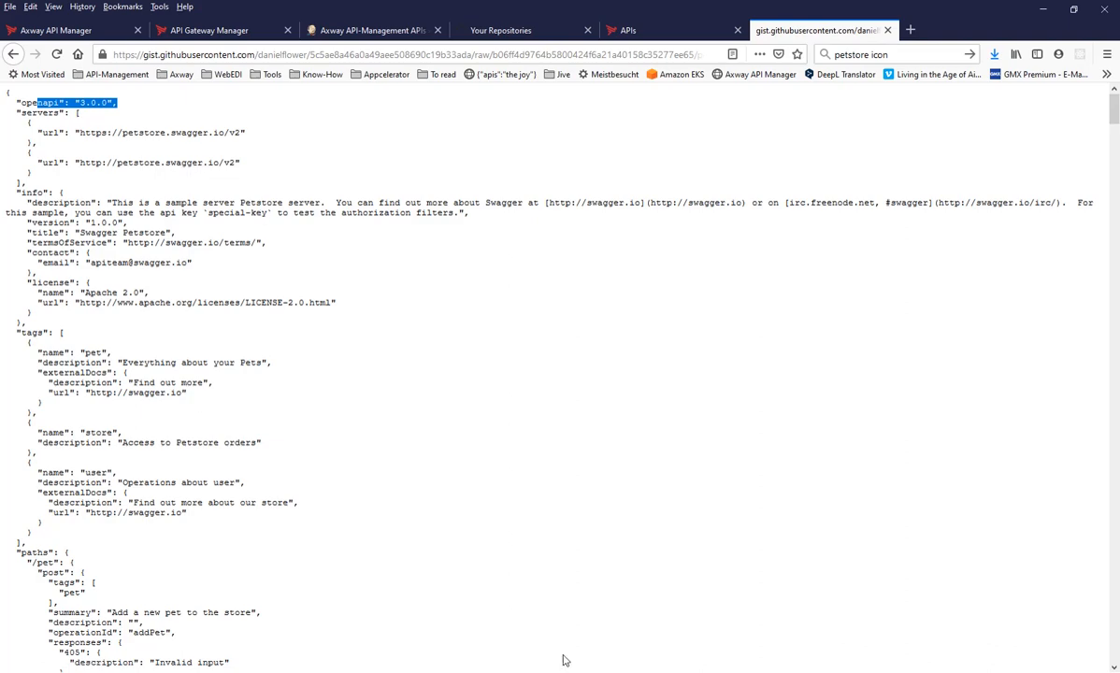
# Step: Back in Visual Studio Code, replace the apiDefinition URL in api-config.json with the copied raw petstore.json gist URL and save the file
pyautogui.hotkey('alt', 'Tab')
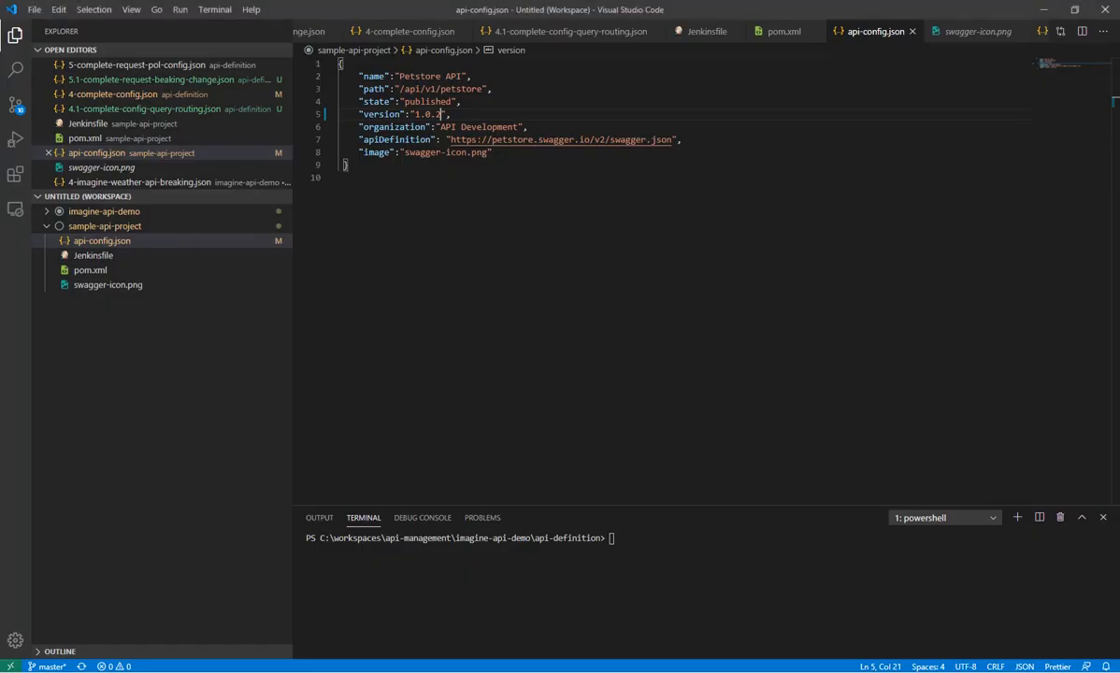
pyautogui.click(451, 139)
pyautogui.hotkey('shift', 'End')
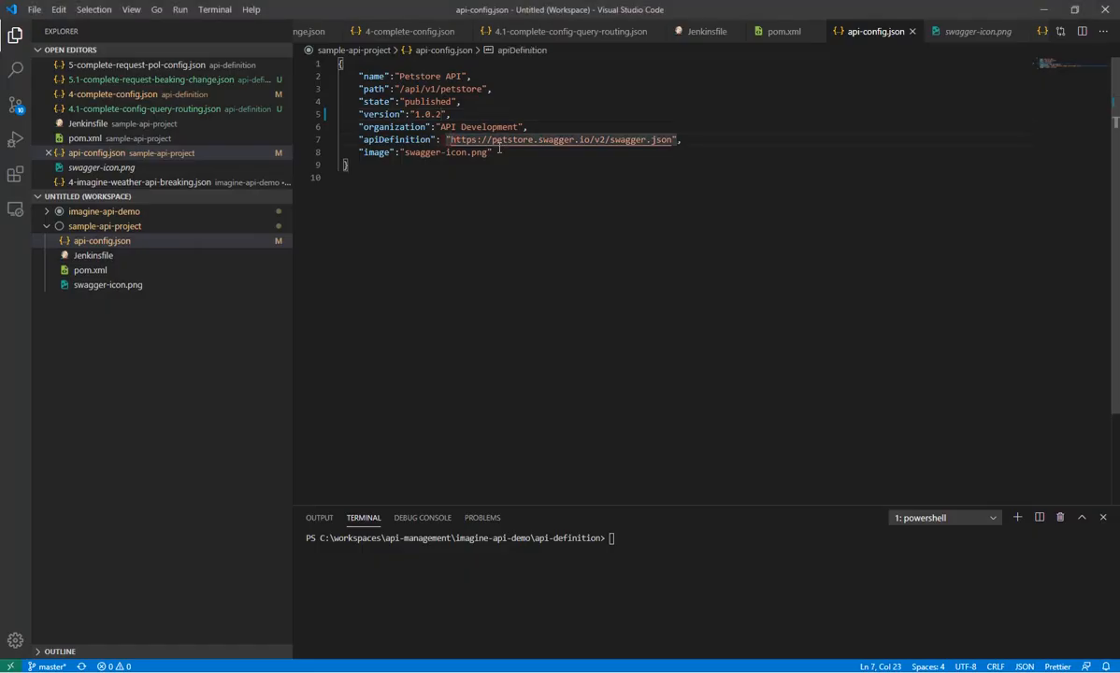
pyautogui.hotkey('shift', 'Left')
pyautogui.hotkey('shift', 'Left')
pyautogui.write('https://gist.githubusercontent.com/danielflower/5c5ae8a46a0a49aee508690c19b33ada/raw/b06ff4d9764b5800424f6a21a40158c35277ee65/petstore.json')
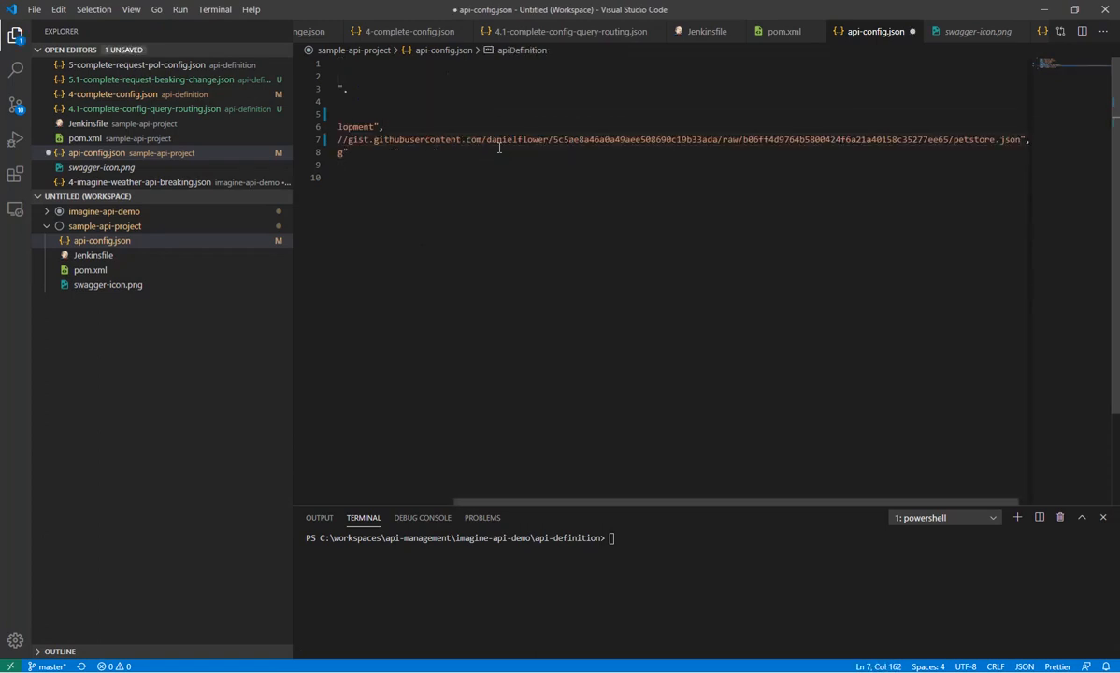
pyautogui.press('Home')
pyautogui.press('Home')
pyautogui.hotkey('ctrl', 's')
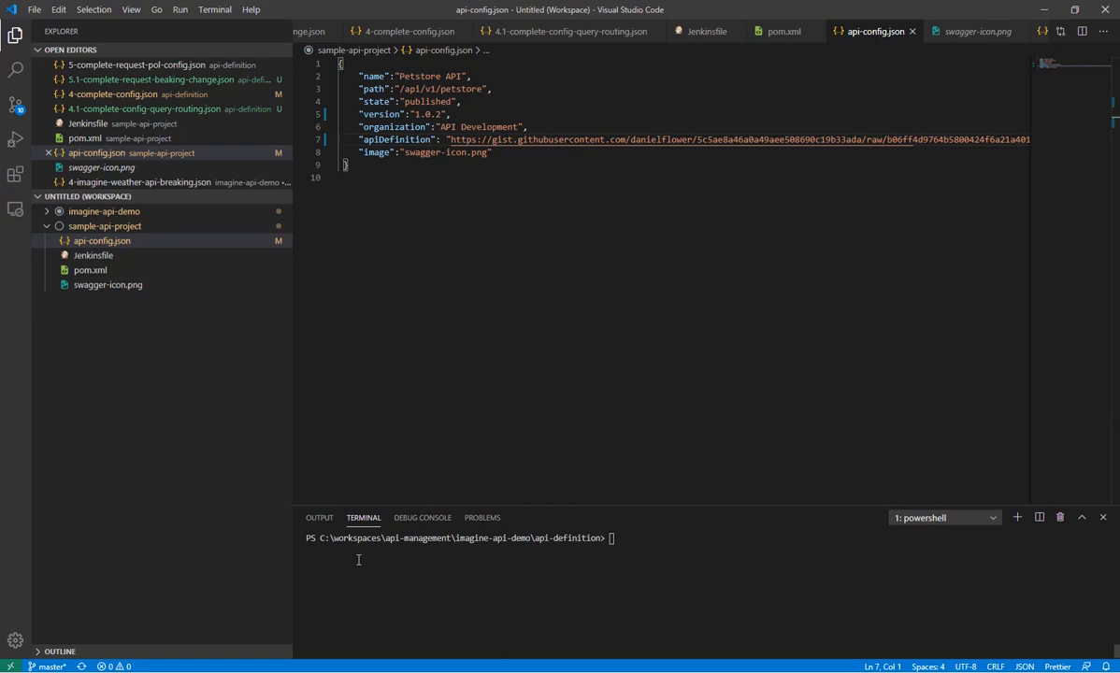
# Step: In GitHub Desktop, commit the api-config.json changes to master with the summary "Updated API to 3.0" and push them to origin
pyautogui.hotkey('alt', 'Tab')
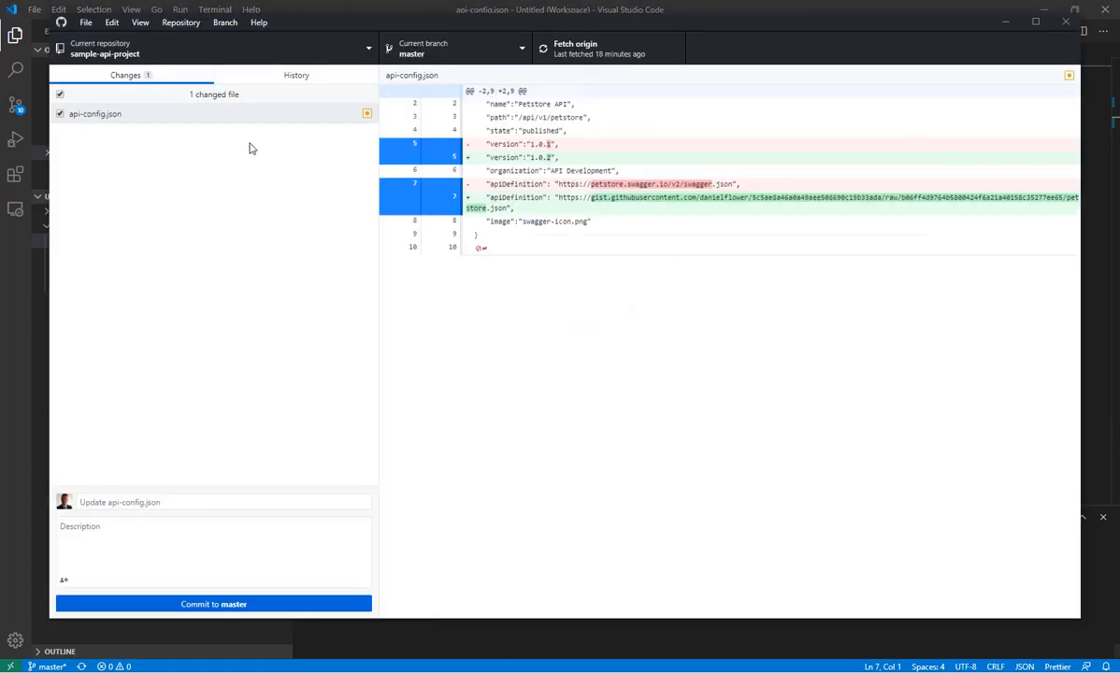
pyautogui.click(122, 502)
pyautogui.write('Updated API to 3.0')
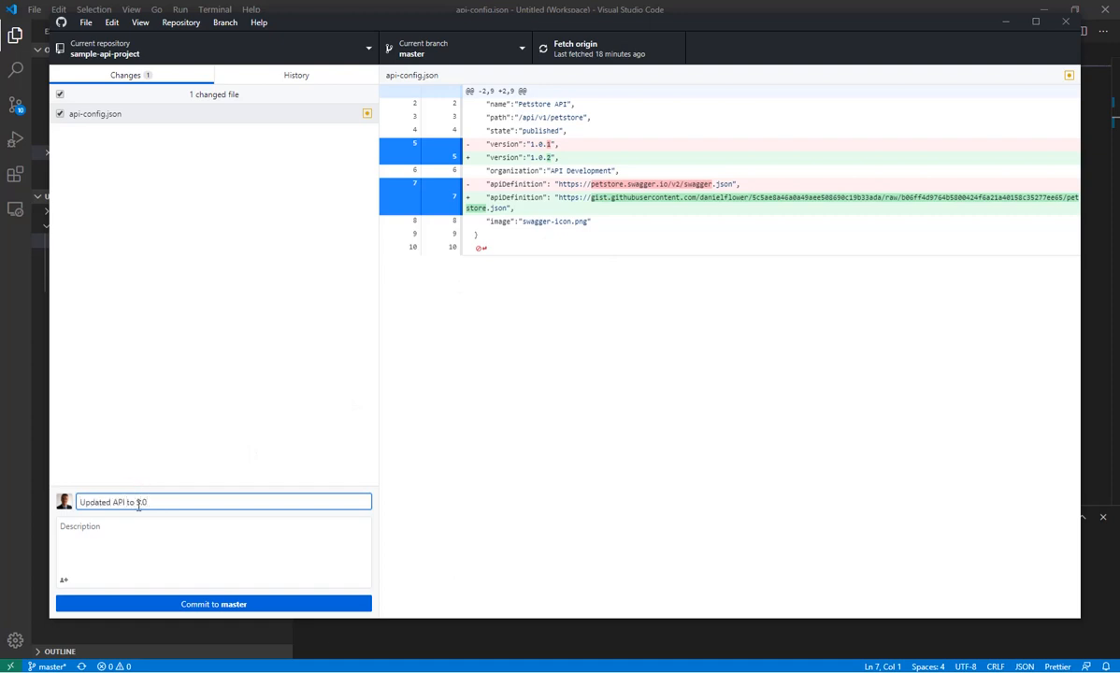
pyautogui.click(229, 603)
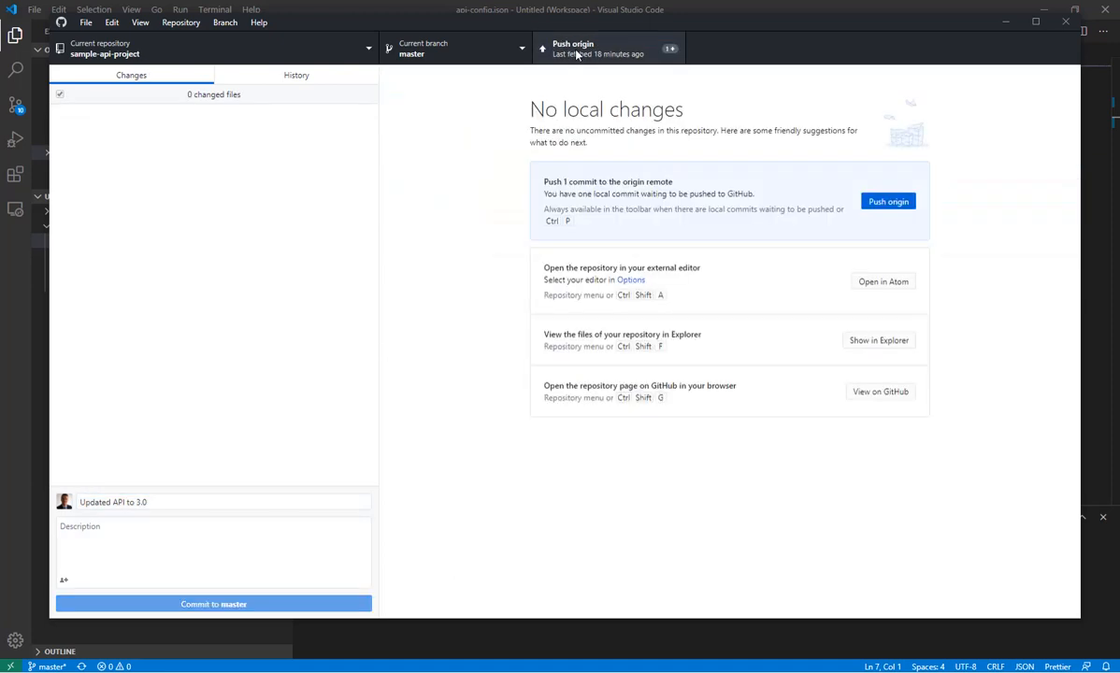
pyautogui.click(577, 49)
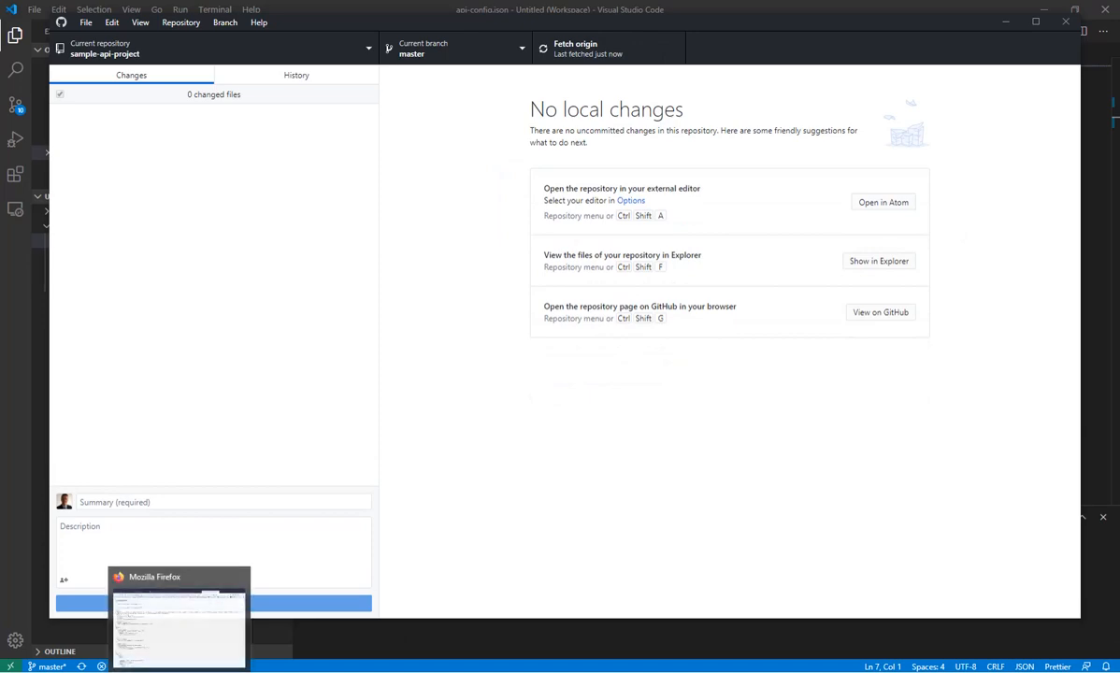
# Step: Return to Jenkins in Firefox, start a new build of sample-api-project's master branch and open the console output of build #2
pyautogui.click(178, 603)
pyautogui.click(381, 38)
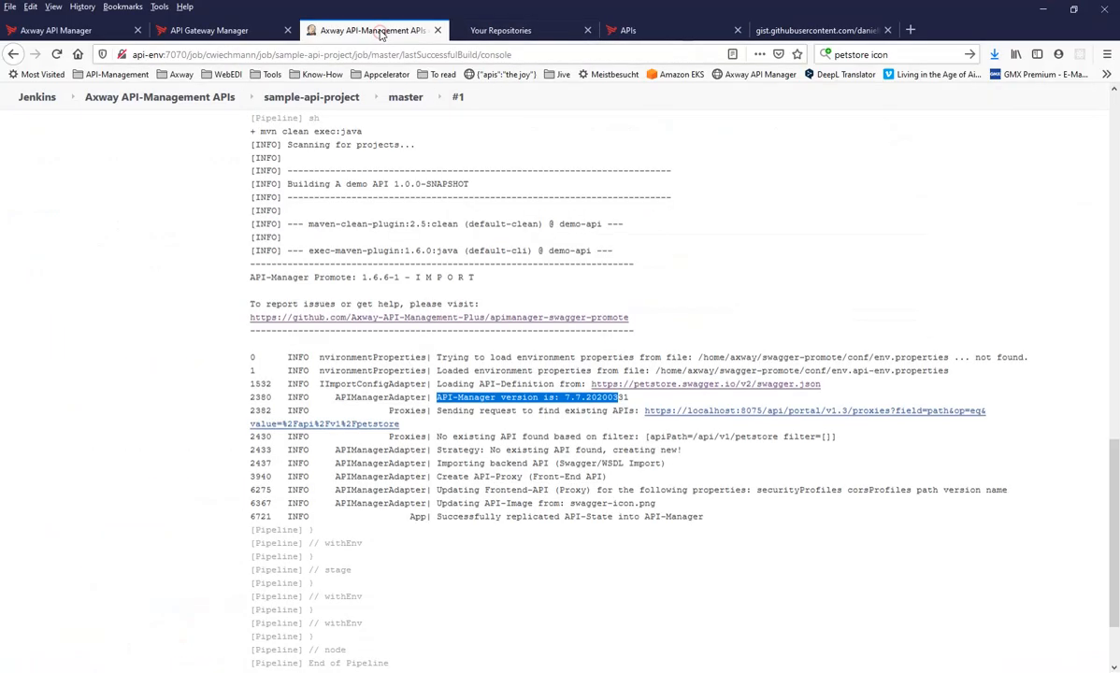
pyautogui.moveTo(1112, 526); pyautogui.dragTo(1116, 172)
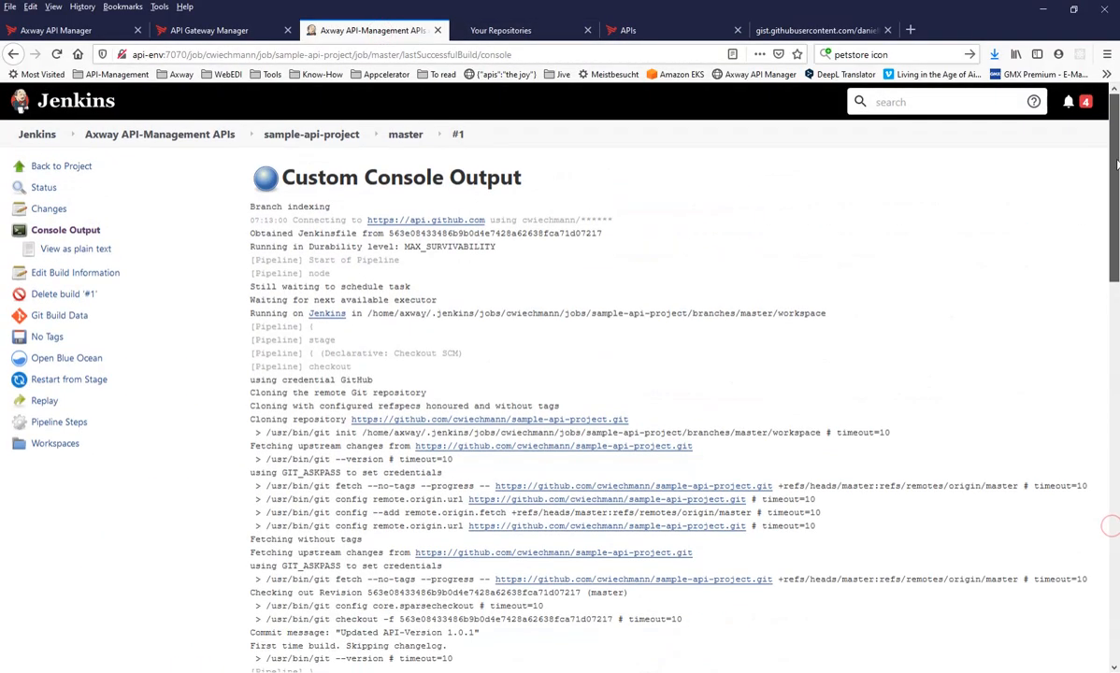
pyautogui.click(428, 135)
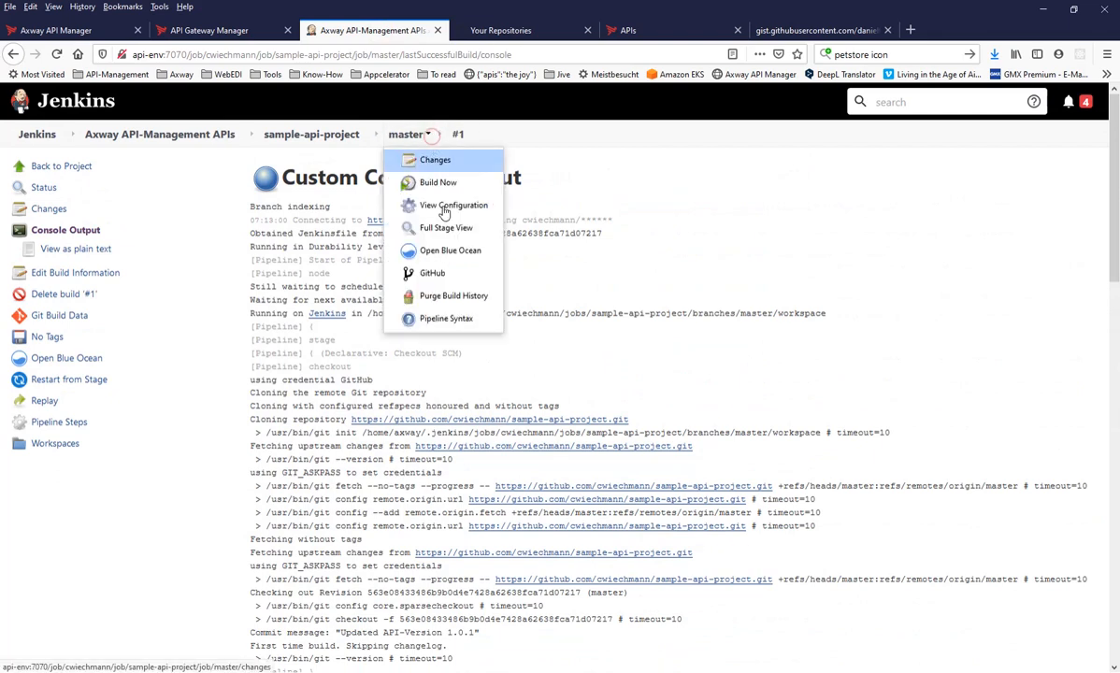
pyautogui.click(447, 181)
pyautogui.click(408, 134)
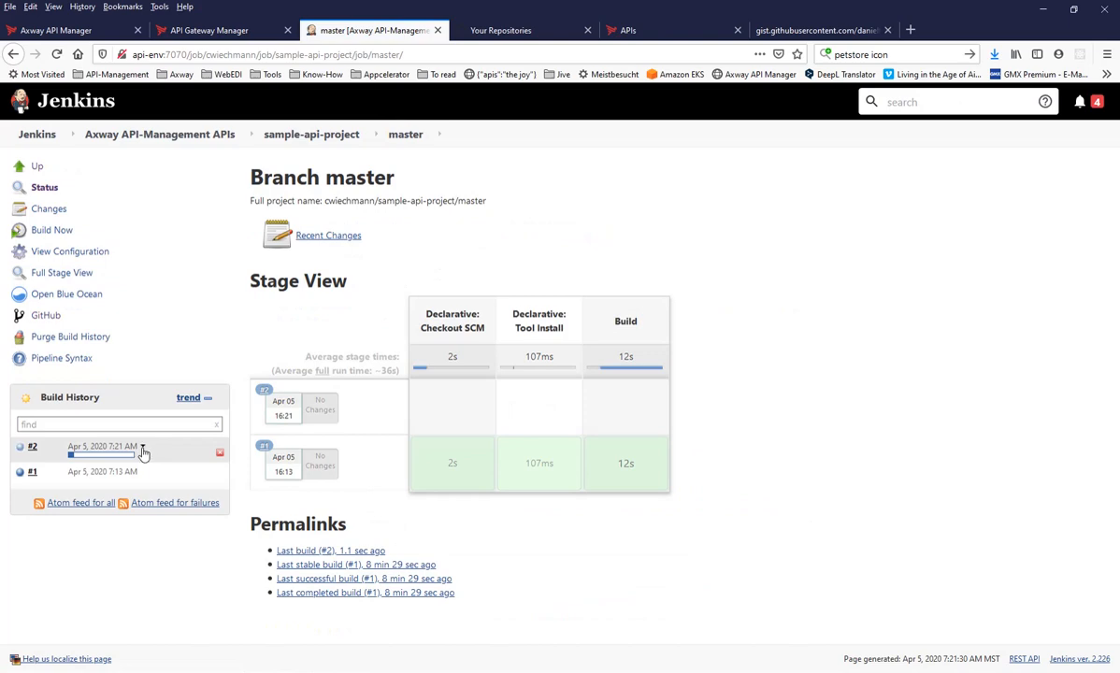
pyautogui.click(142, 446)
pyautogui.click(145, 485)
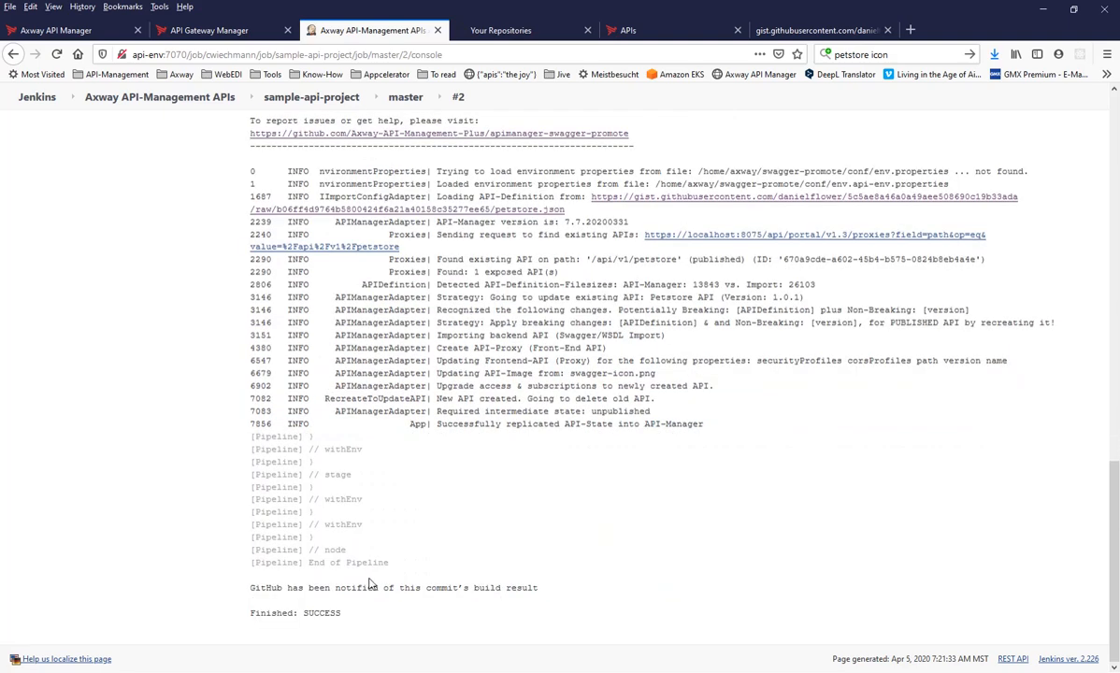
# Step: Reload the API Catalog in the Axway portal, open Petstore API 1.0.2 and examine its definition format, server list and methods
pyautogui.click(659, 30)
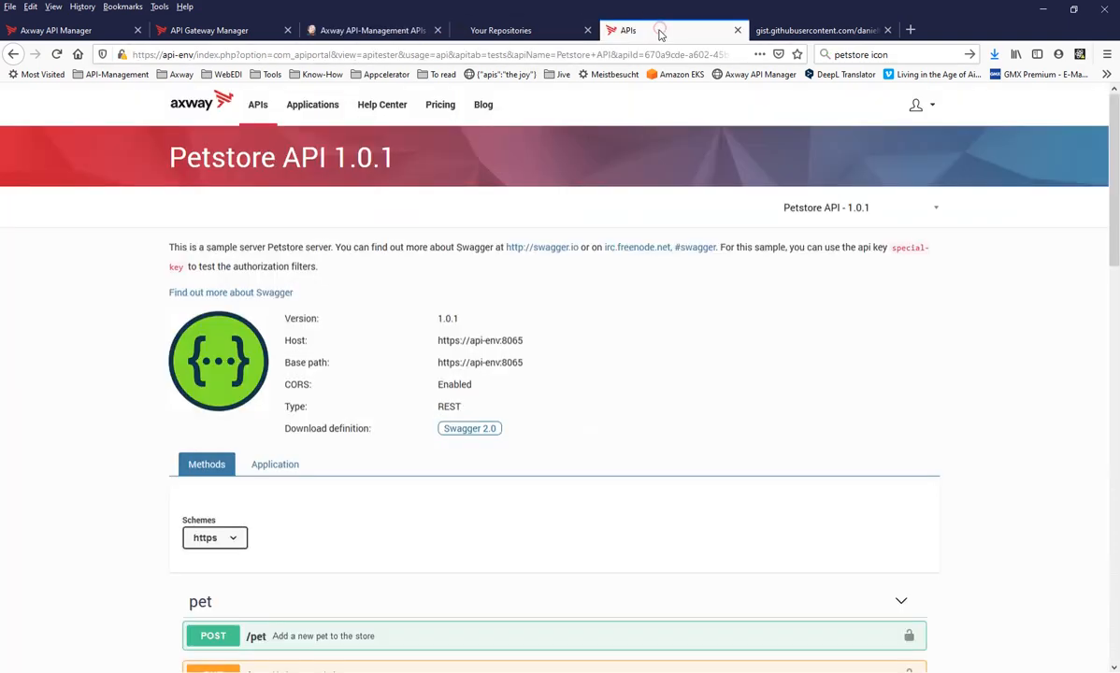
pyautogui.click(260, 108)
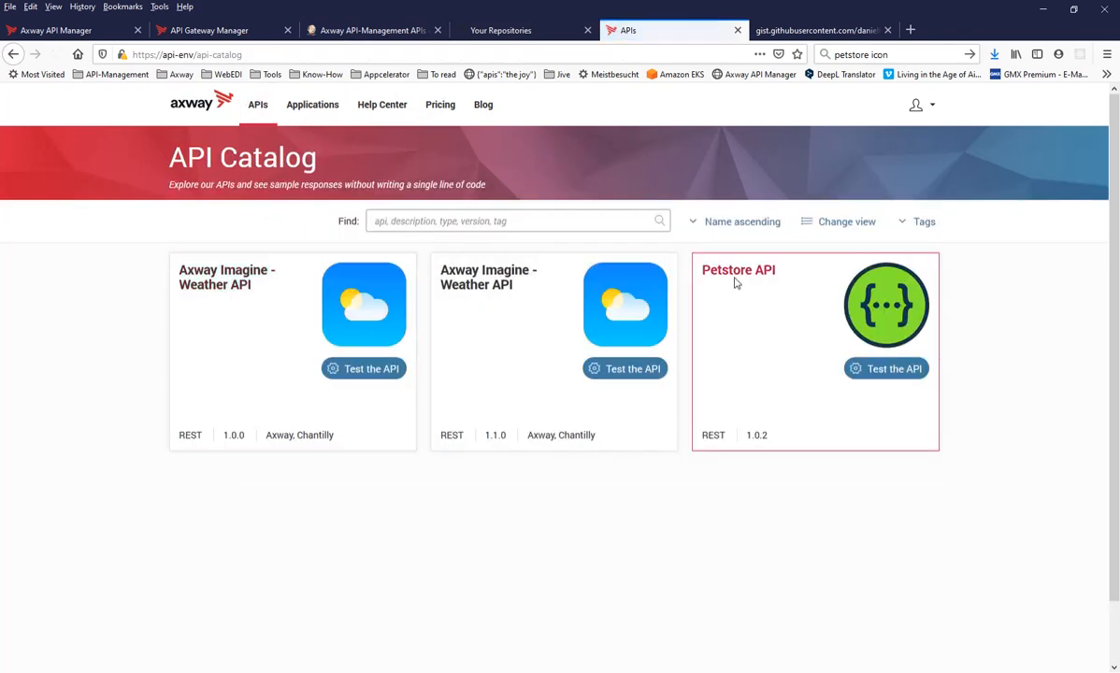
pyautogui.click(735, 272)
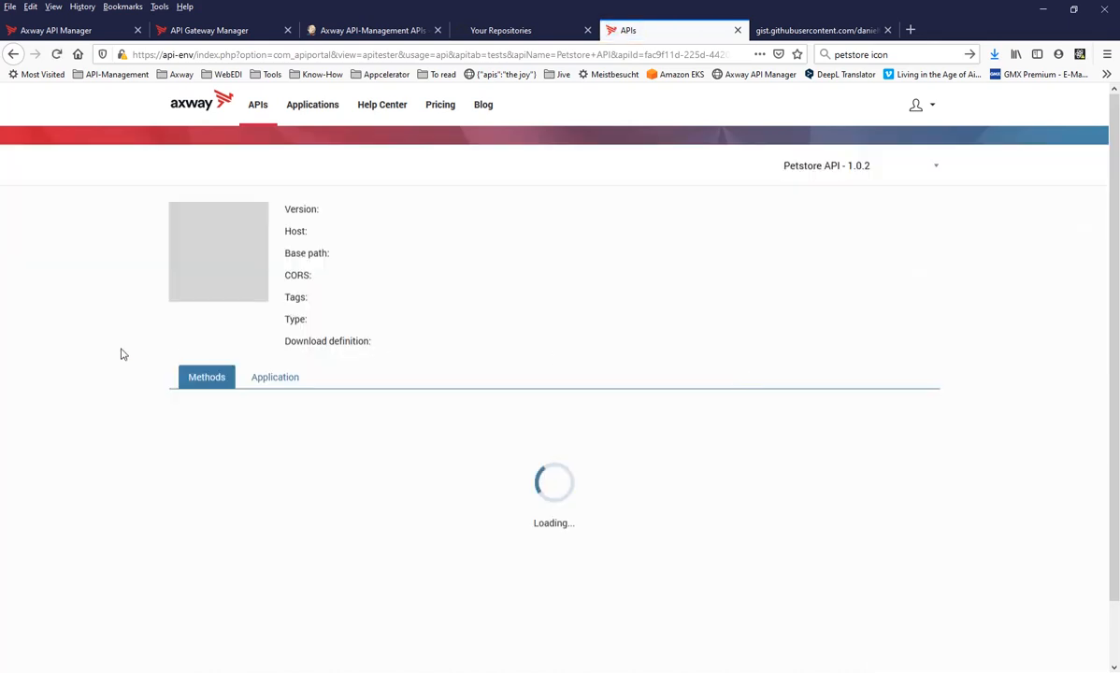
pyautogui.scroll(-3, 127, 430)
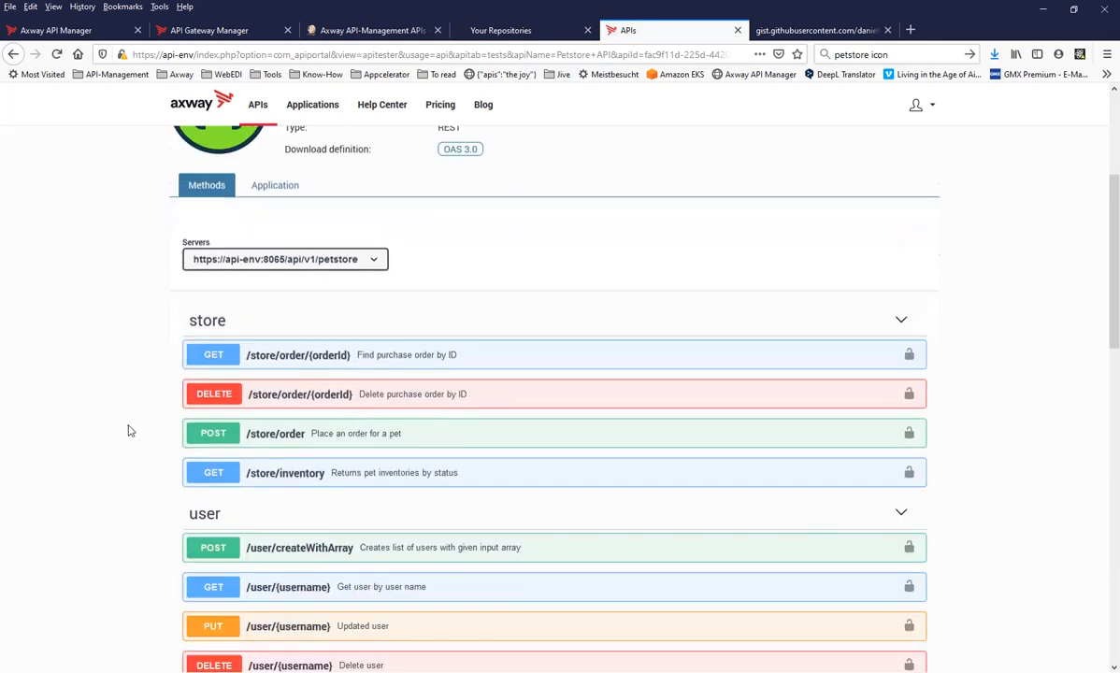
pyautogui.click(245, 240)
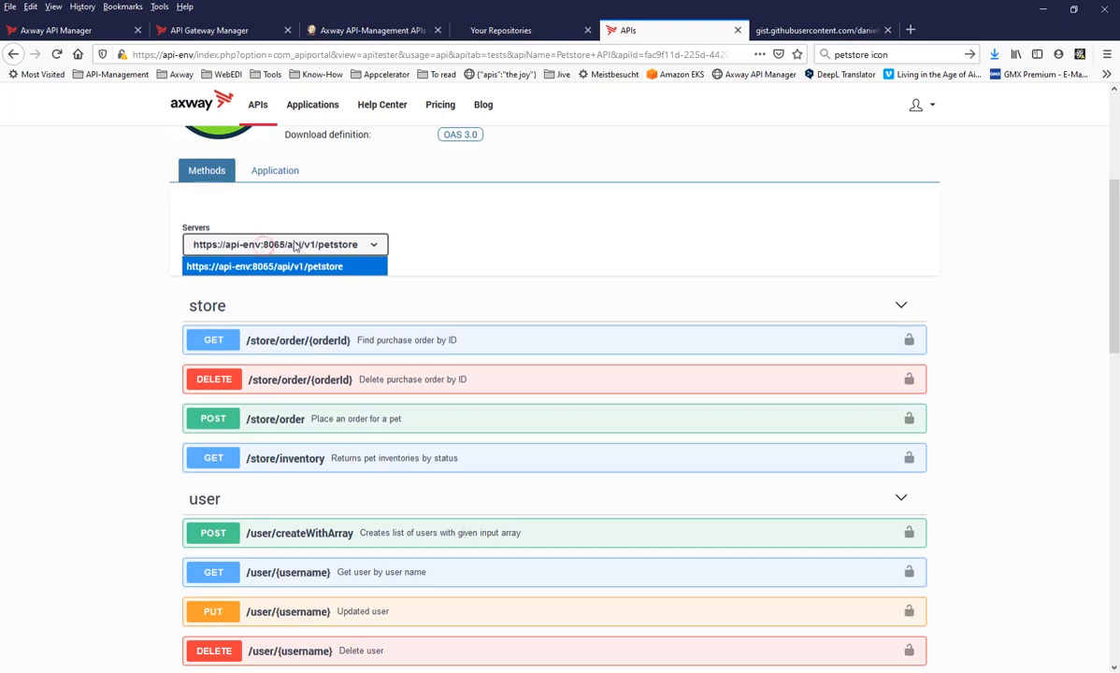
pyautogui.click(140, 231)
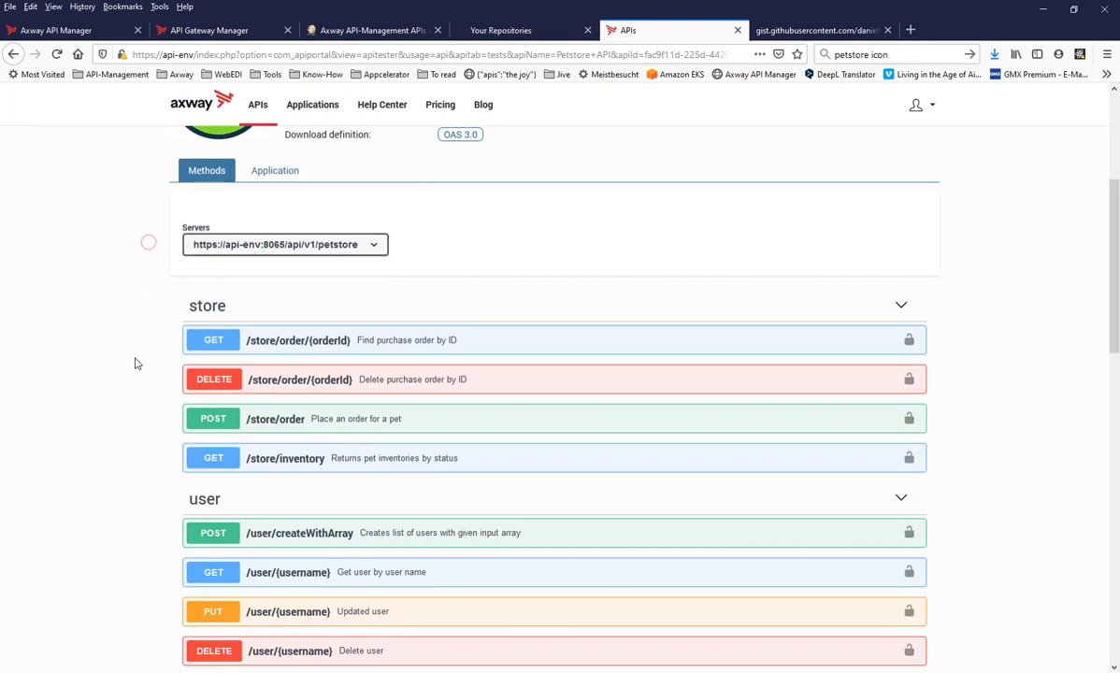
pyautogui.scroll(-10, 123, 439)
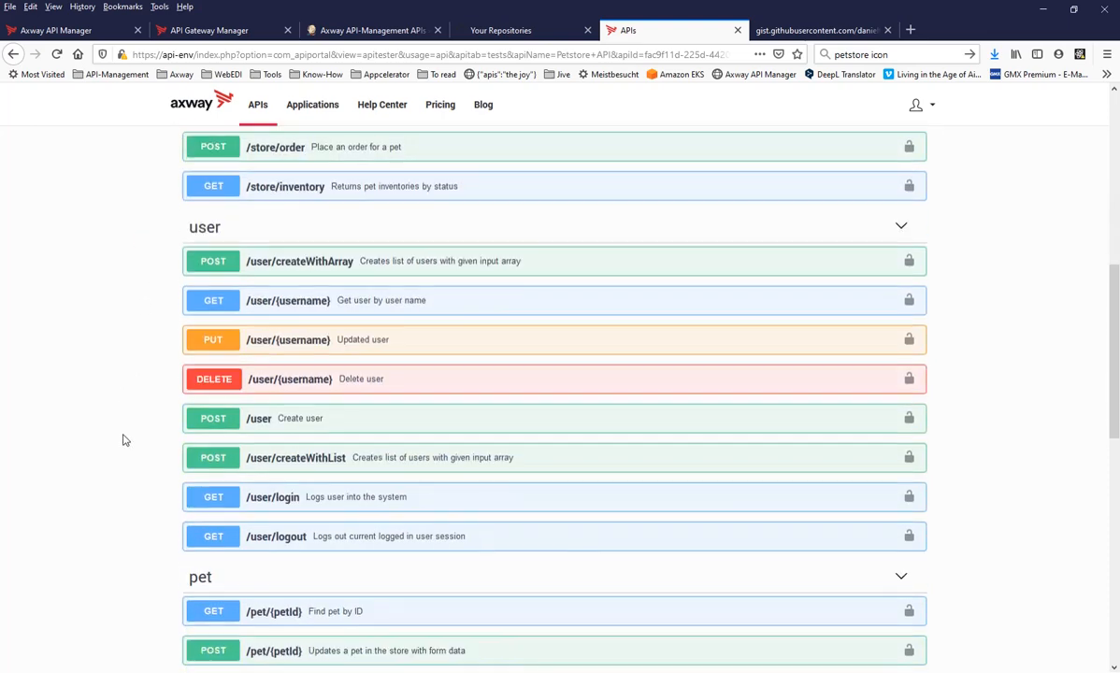
pyautogui.scroll(15, 123, 439)
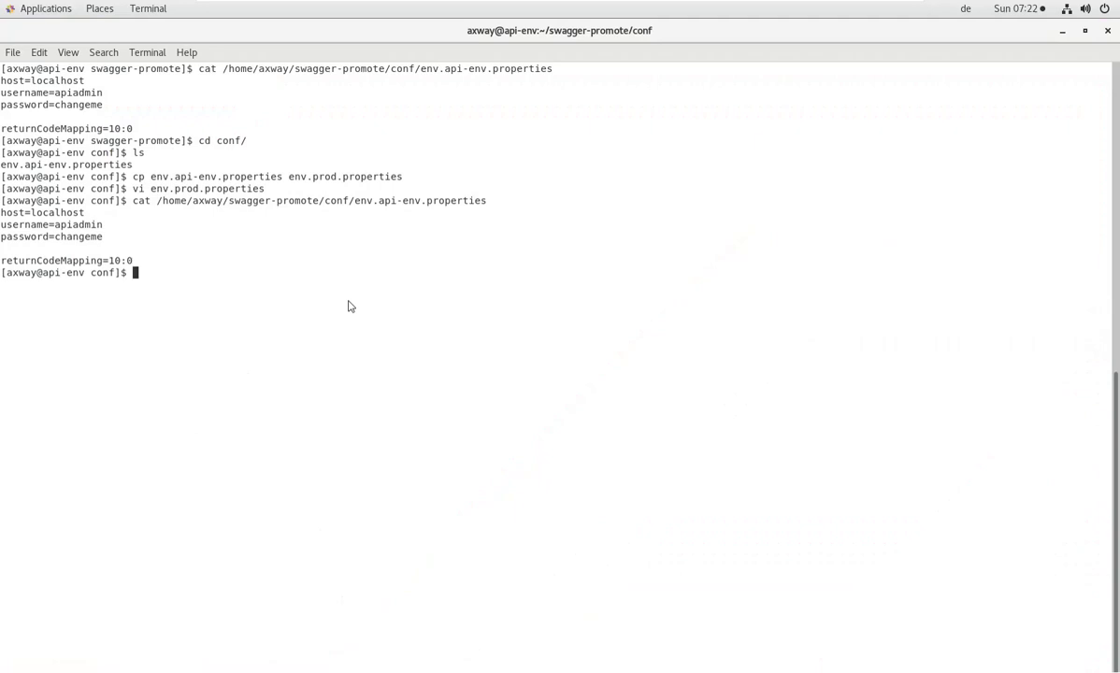
# Step: Switch to the Linux terminal and print the current working directory with pwd
pyautogui.write('pwd')
pyautogui.press('Return')
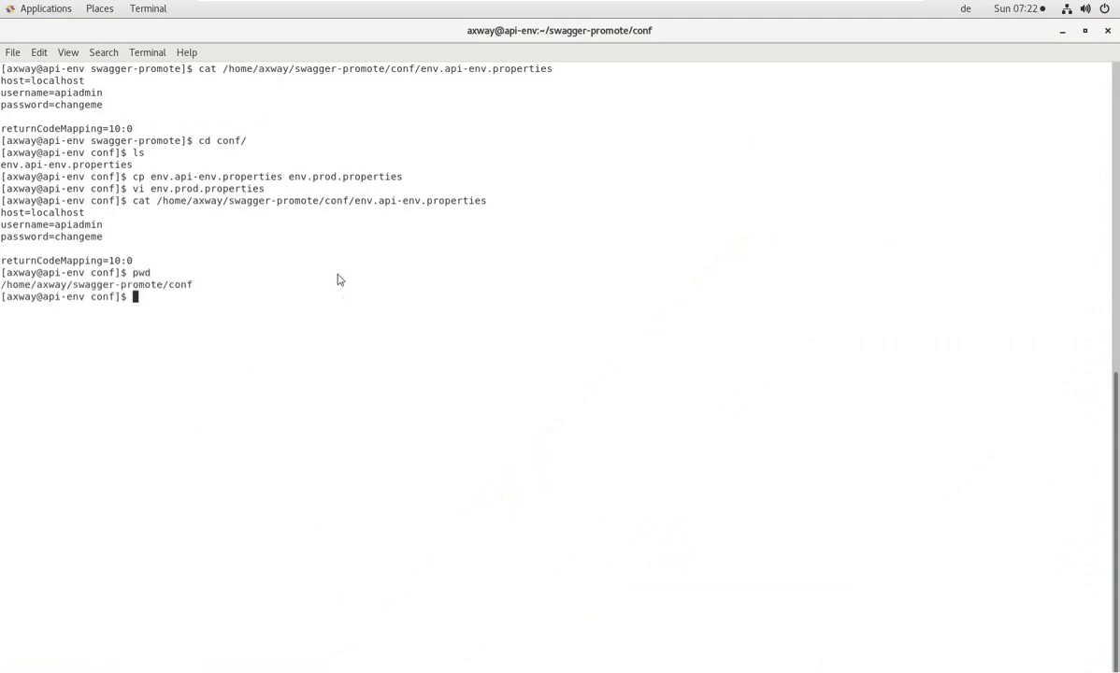
# Step: Print the value of the SWAGGER_PROMOTE_HOME environment variable with echo
pyautogui.doubleClick(170, 286)
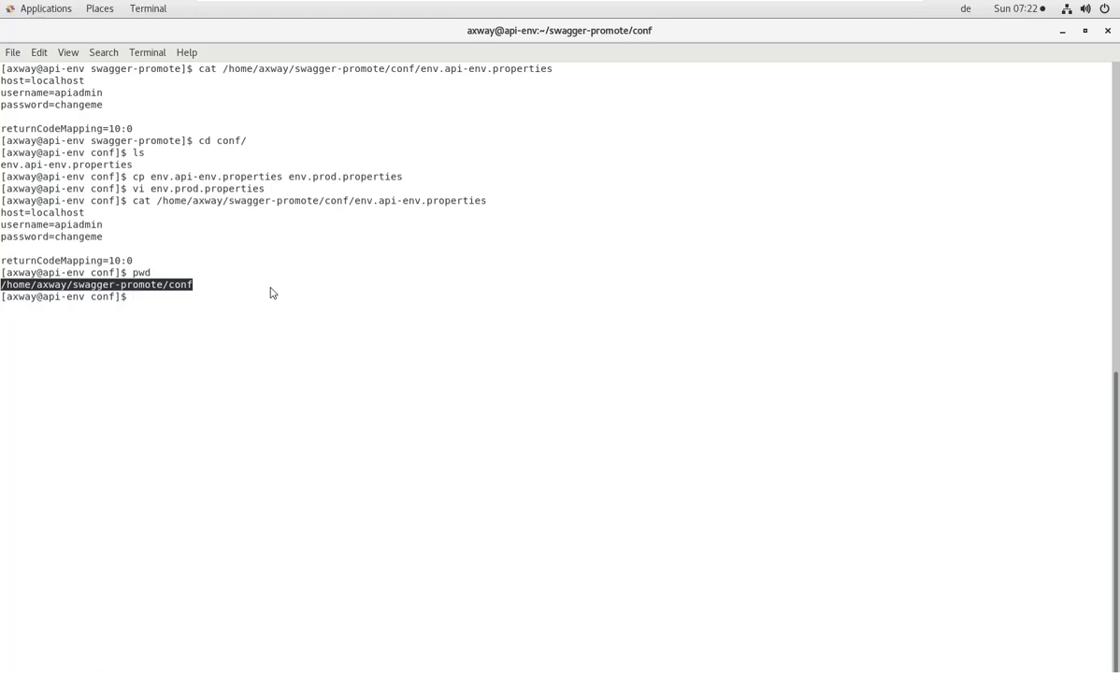
pyautogui.write('echo $SWAGGER_PROMIO')
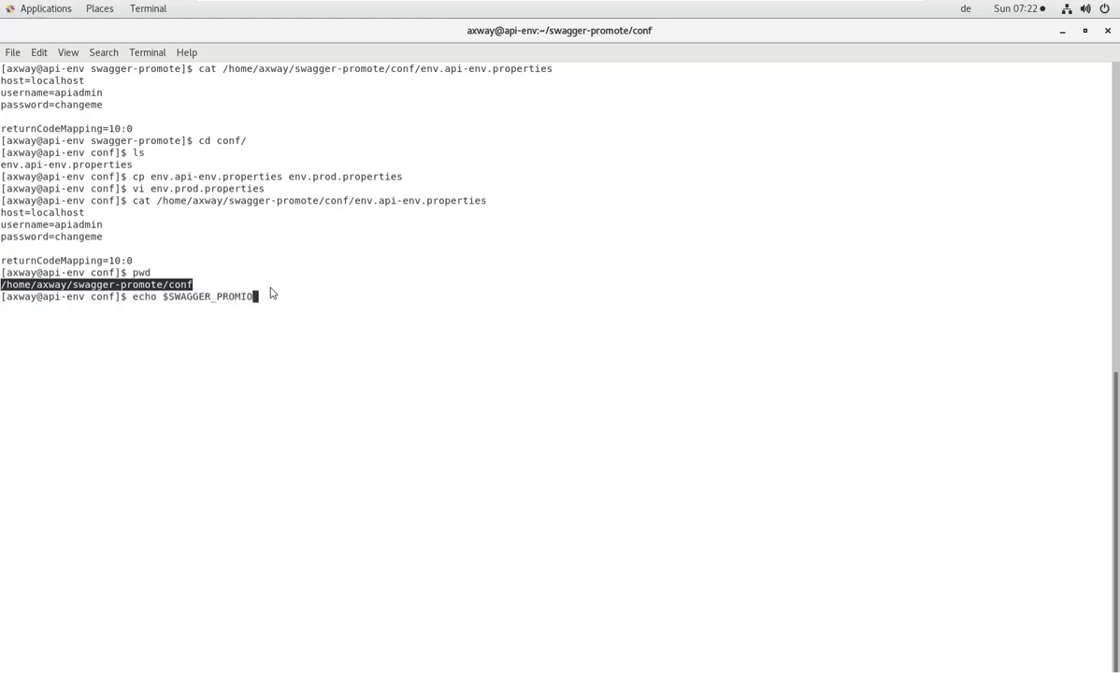
pyautogui.press('BackSpace')
pyautogui.press('BackSpace')
pyautogui.write('OTE_HOME')
pyautogui.press('Return')
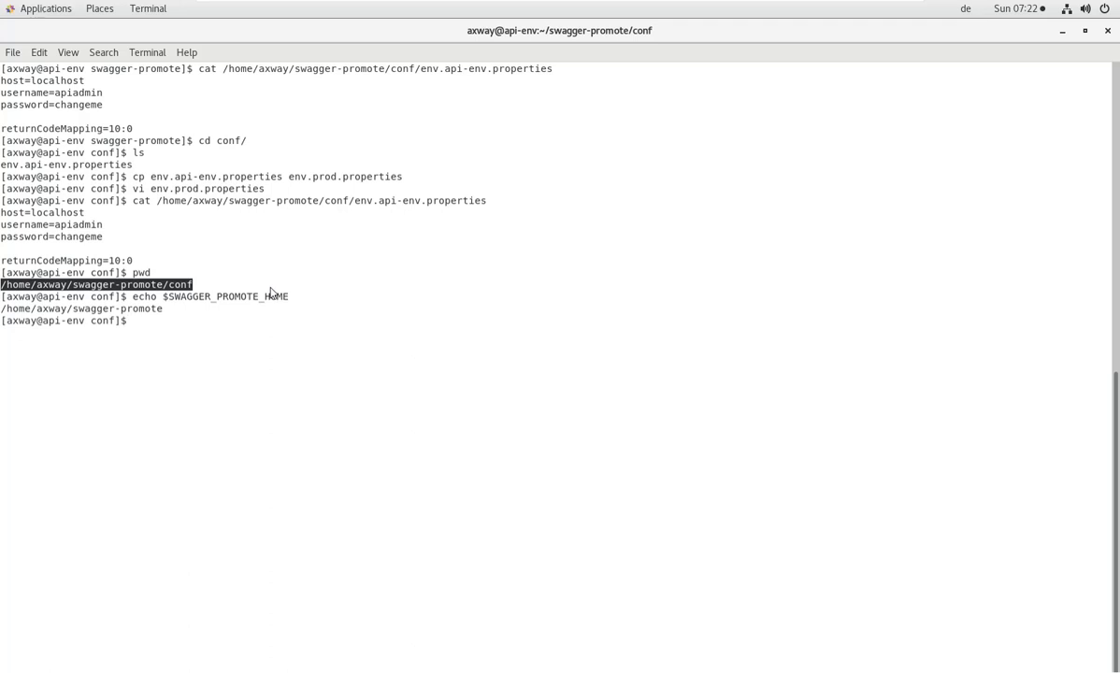
# Step: List the contents of /home/axway/swagger-promote in long format with ls -l
pyautogui.doubleClick(140, 309)
pyautogui.hotkey('ctrl', 'c')
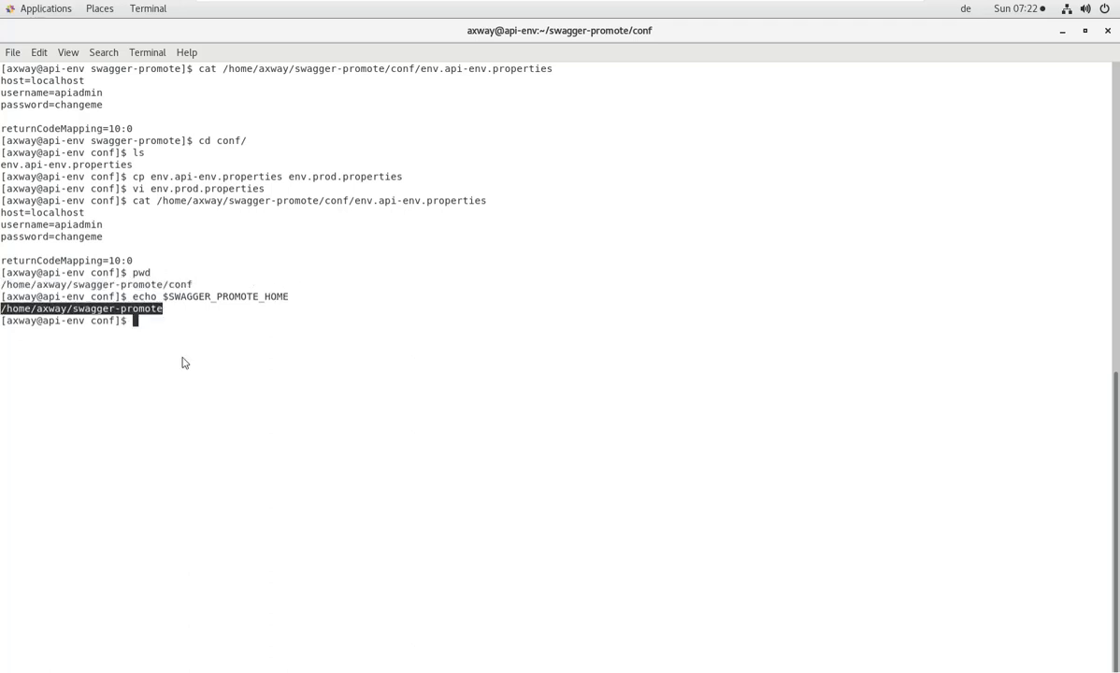
pyautogui.write('ls -l')
pyautogui.middleClick(181, 361)
pyautogui.press('Return')
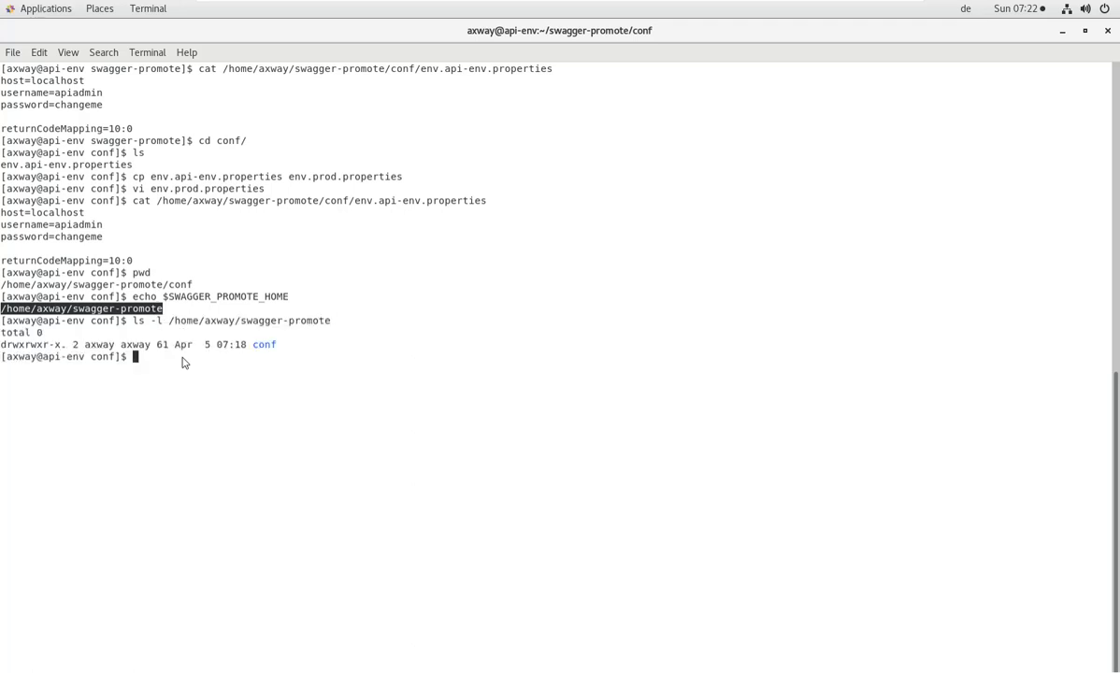
# Step: Try to list the conf folder in long format with ls -l conf
pyautogui.doubleClick(265, 345)
pyautogui.hotkey('ctrl', 'c')
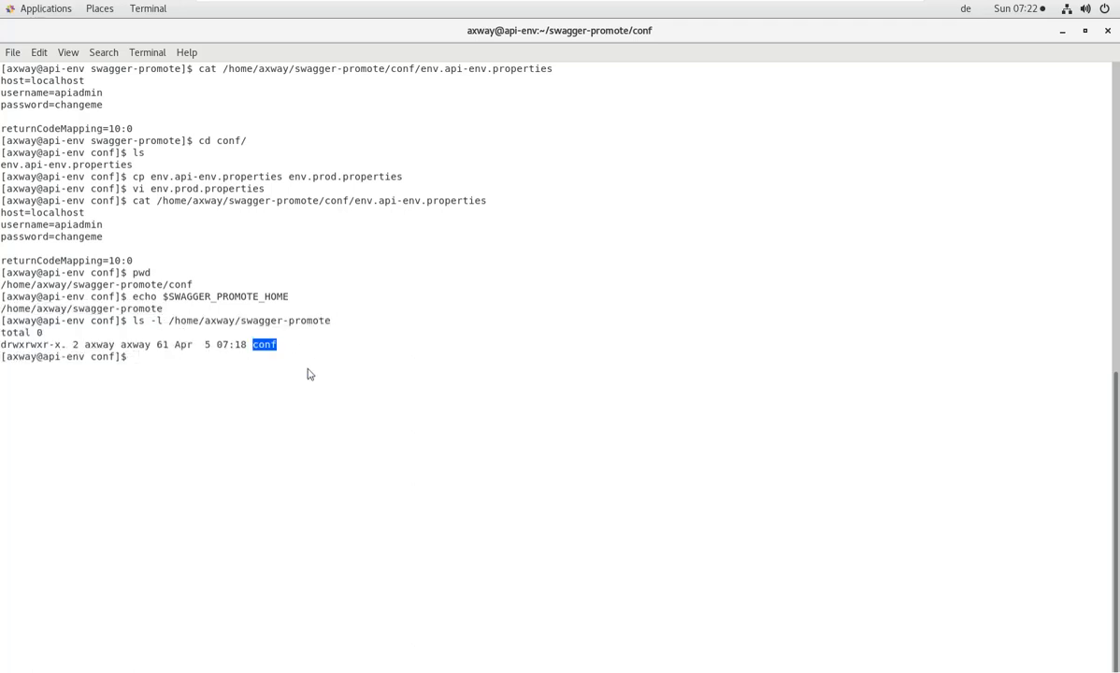
pyautogui.write('ls -l')
pyautogui.middleClick(309, 374)
pyautogui.press('Return')
# Step: Discard the recalled command and list the current directory's files in long format with ls -l
pyautogui.press('Up')
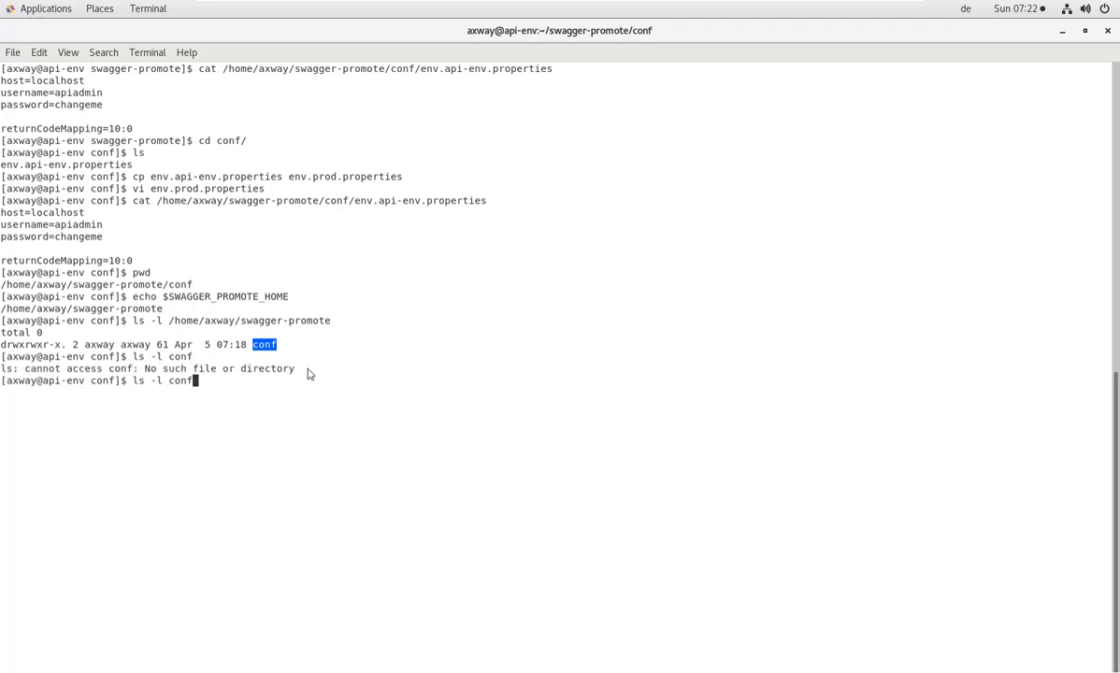
pyautogui.hotkey('ctrl', 'c')
pyautogui.write('ls -l')
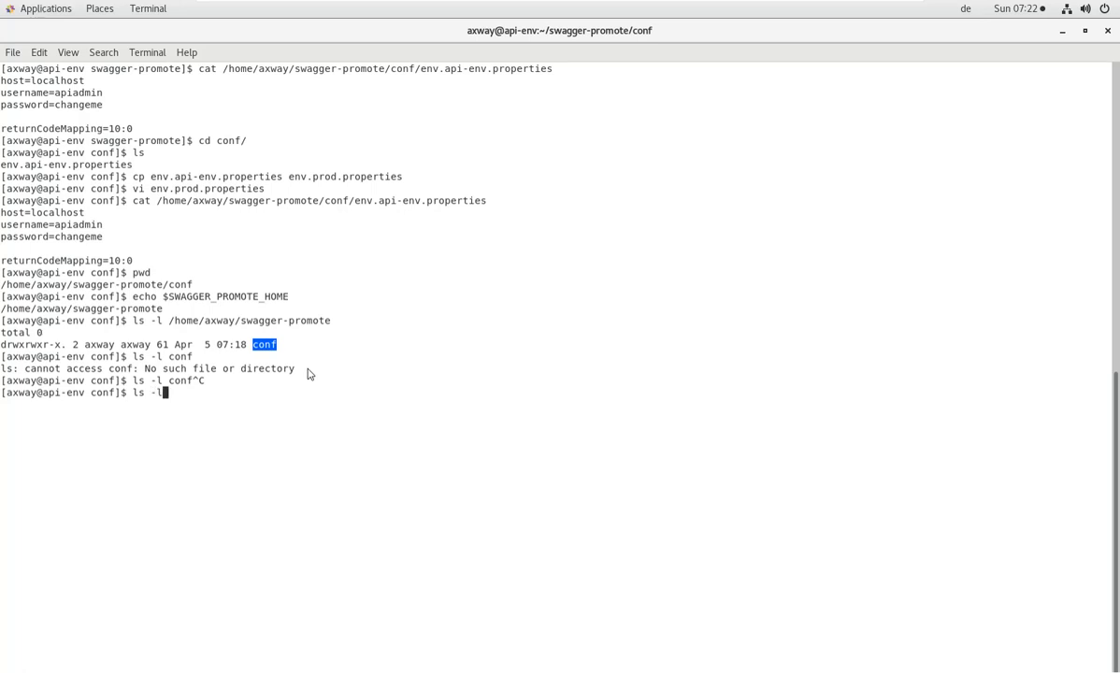
pyautogui.press('Return')
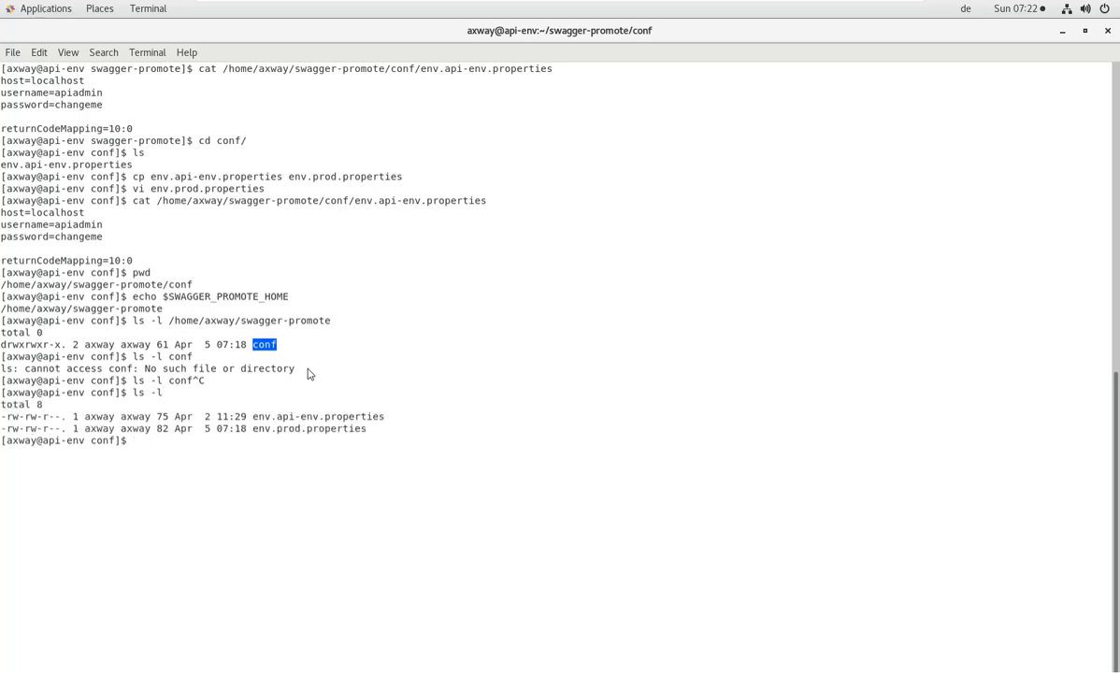